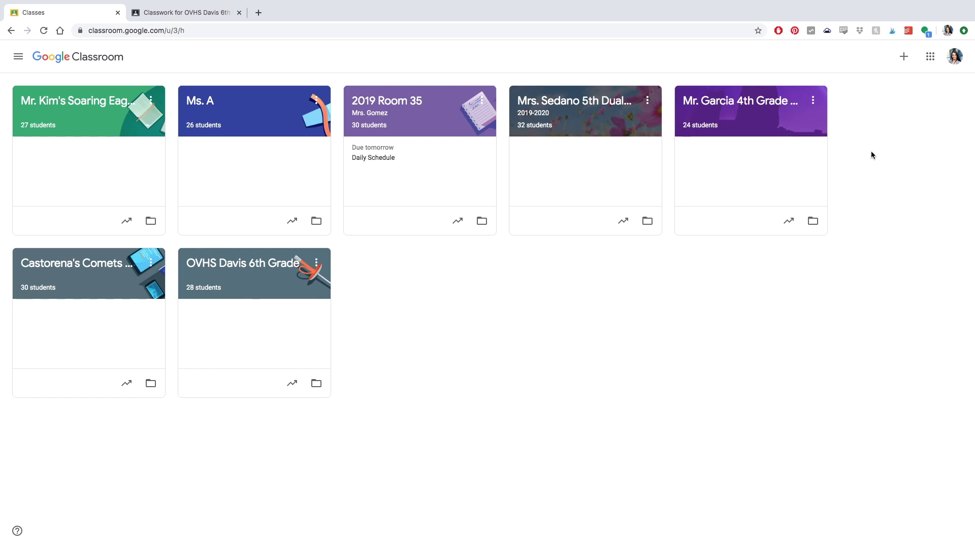
Create a class named "Sample Class" with the teacher's name as the section and 12 as the room.
click(905, 58)
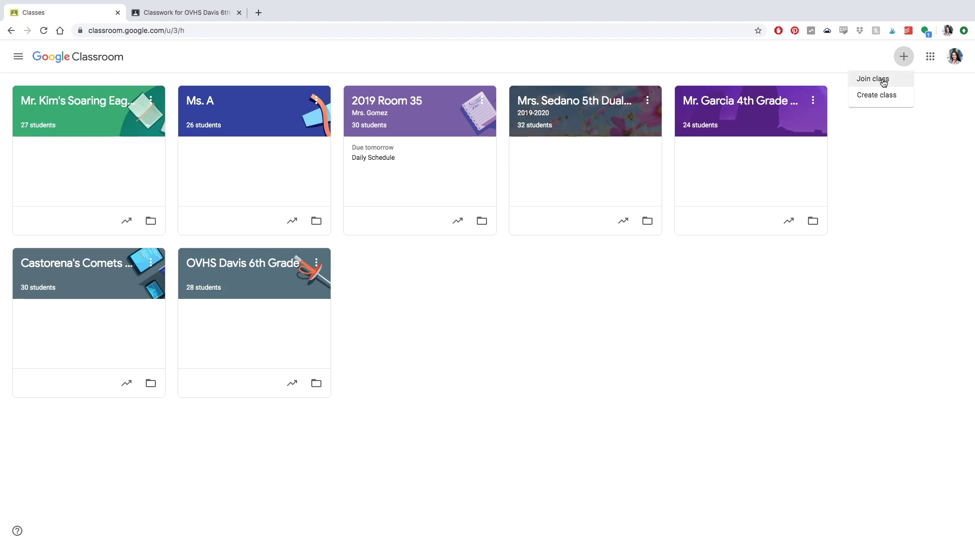
click(881, 96)
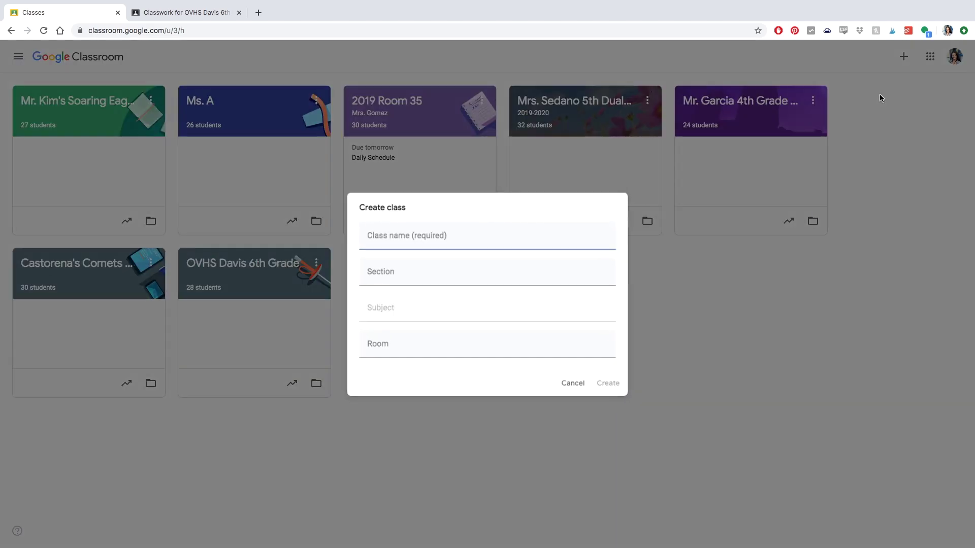
click(466, 238)
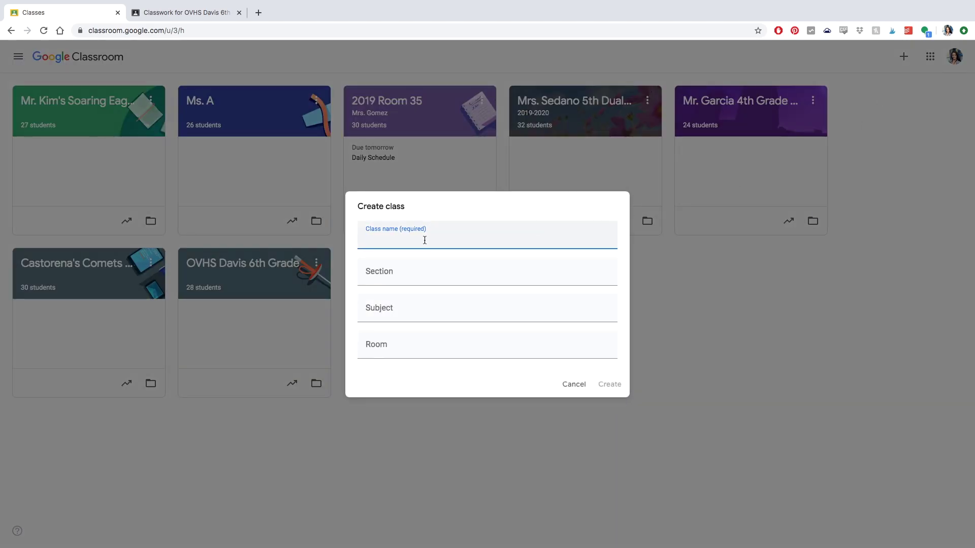
text(Sample Class)
click(396, 341)
text(12)
click(394, 315)
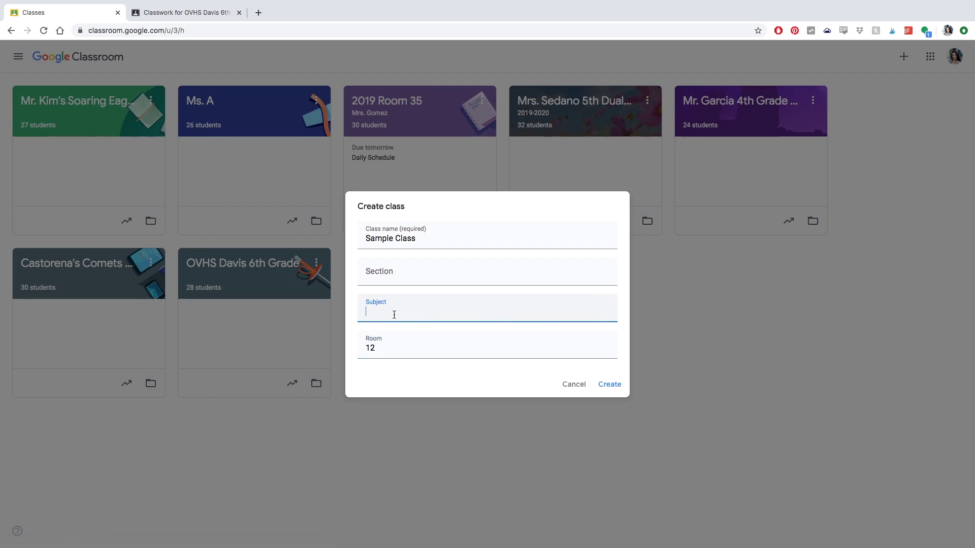
click(392, 278)
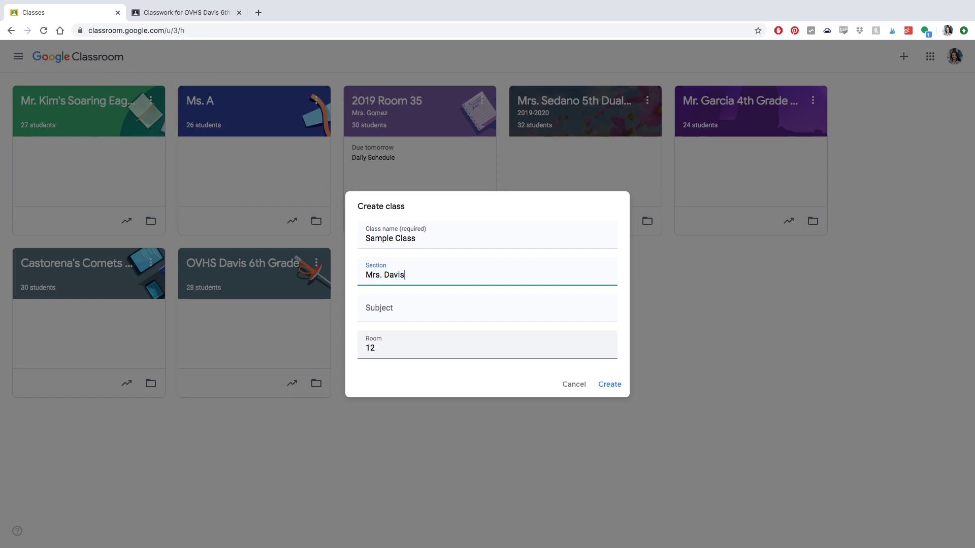
click(601, 384)
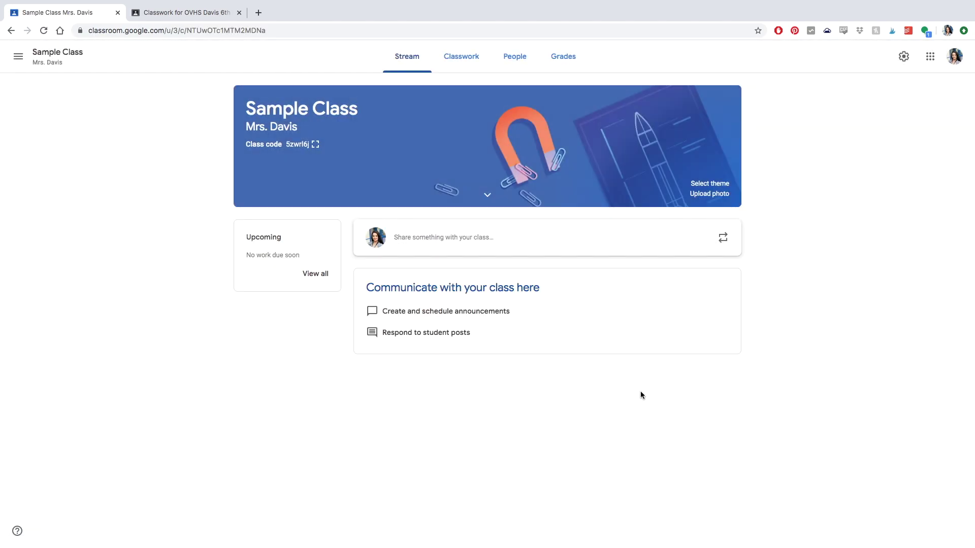
Look over the class list and the new class's Classwork, People and Grades pages, and return to the Stream.
click(19, 57)
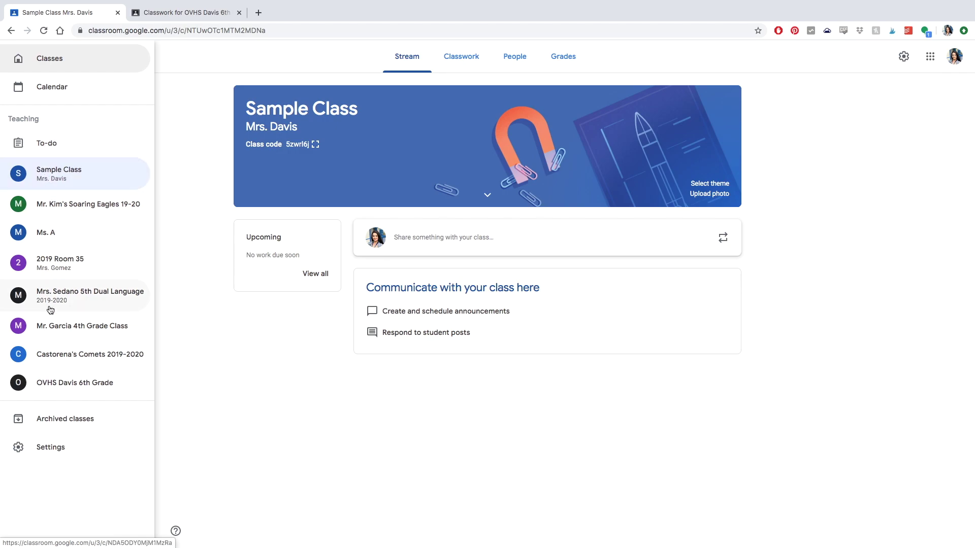
click(448, 469)
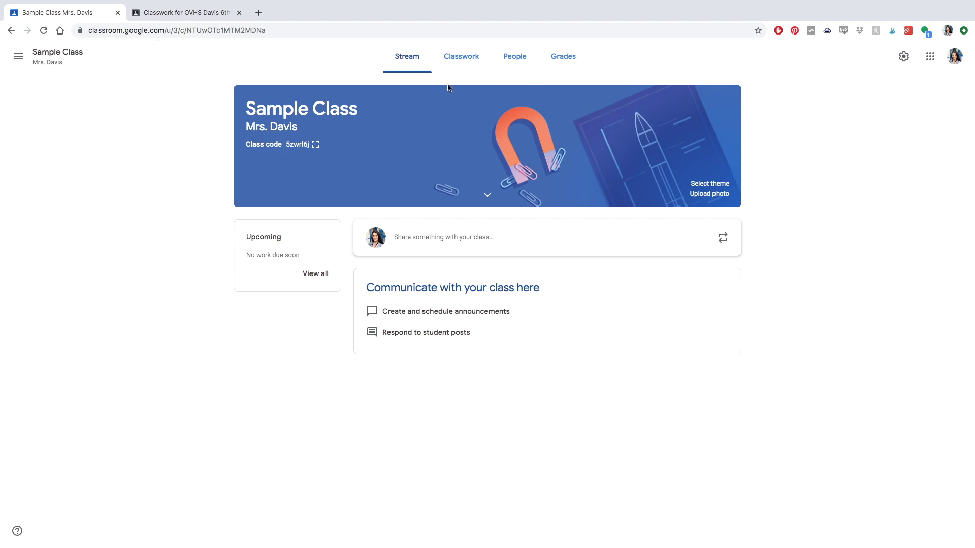
click(461, 57)
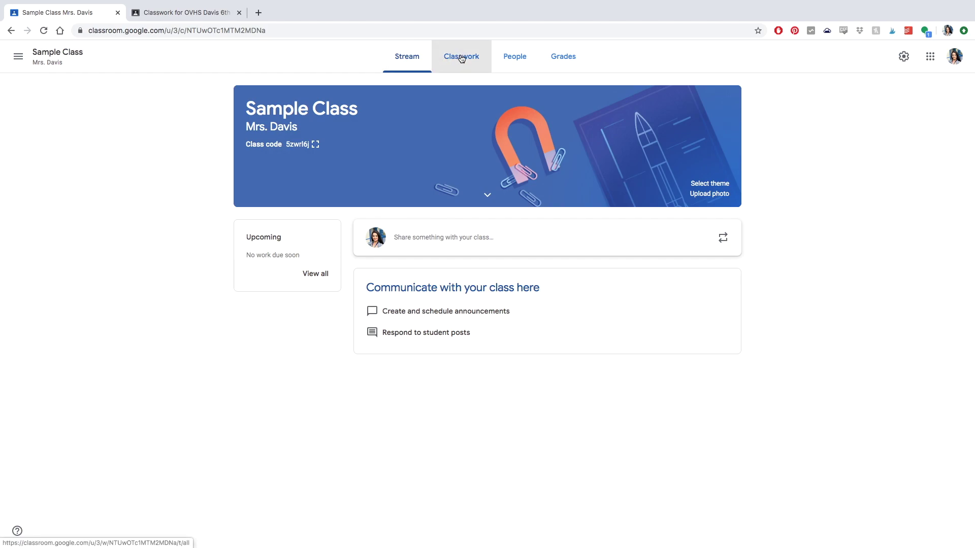
click(514, 61)
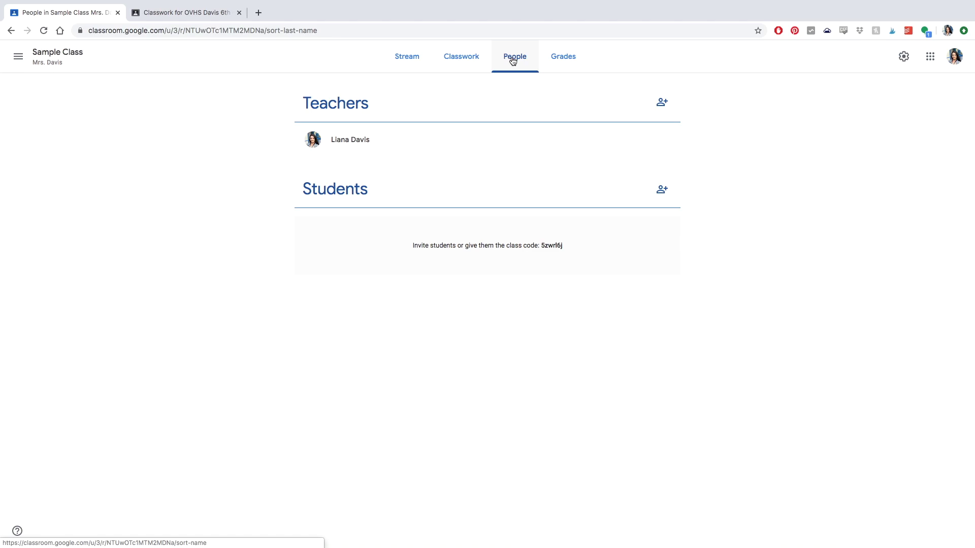
click(563, 62)
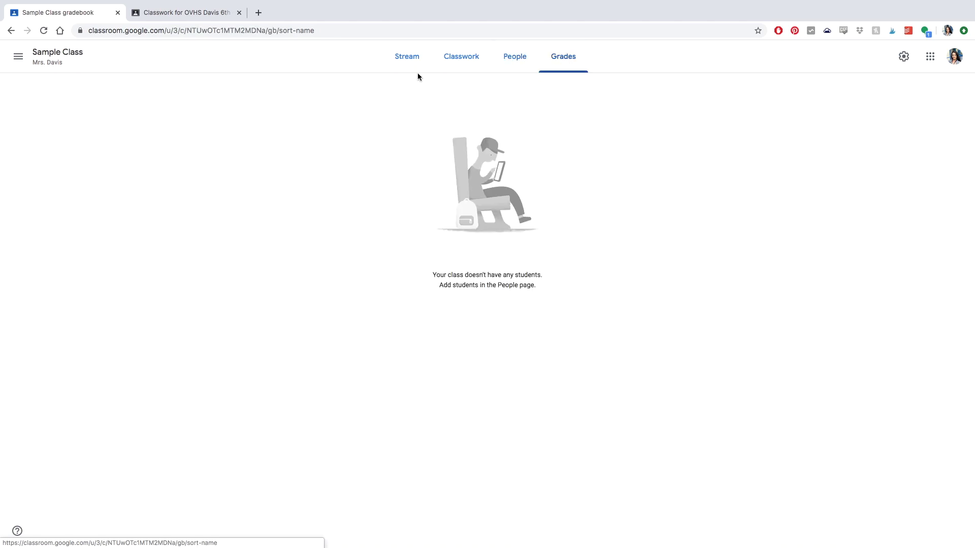
click(406, 65)
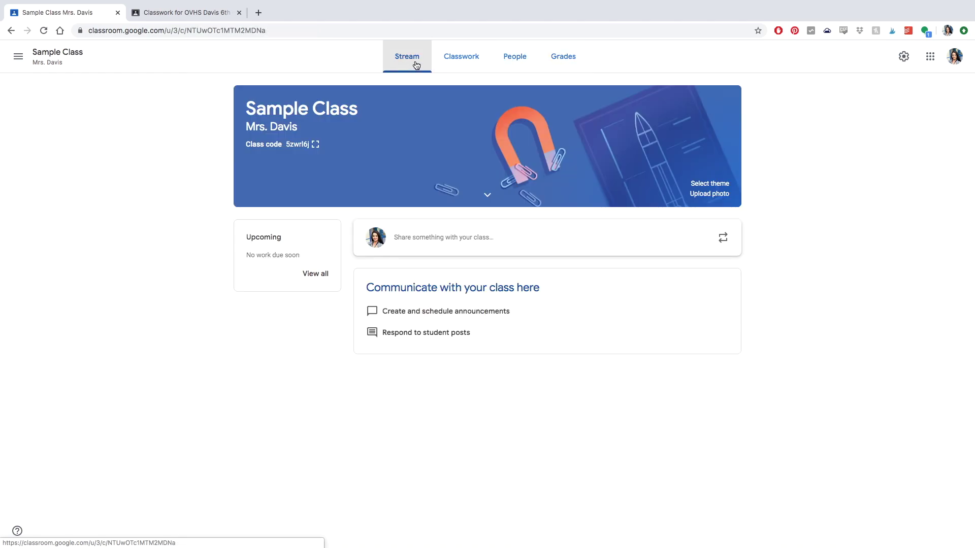
Examine the teacher and student invitation forms on the People page, look up a teacher by name, and cancel both forms.
click(520, 62)
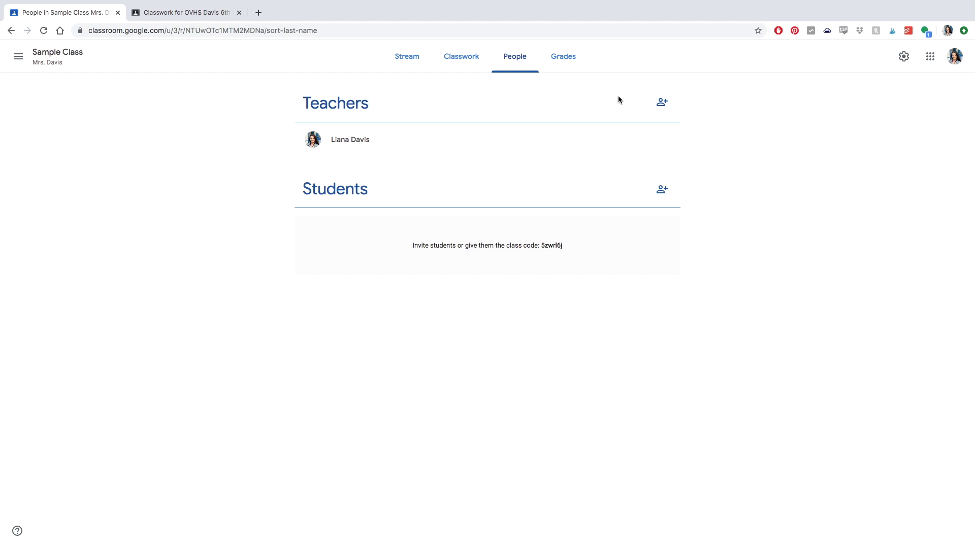
click(663, 102)
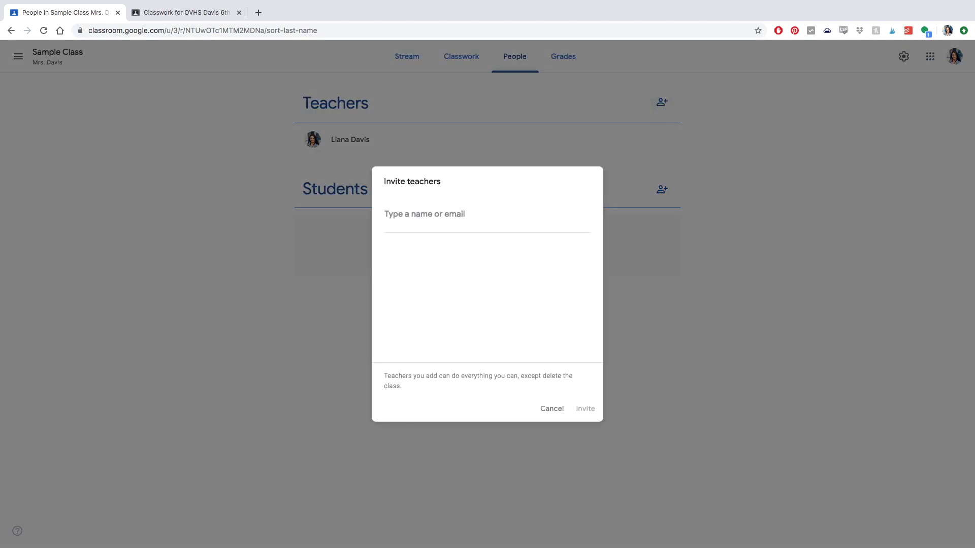
text(melis)
click(554, 409)
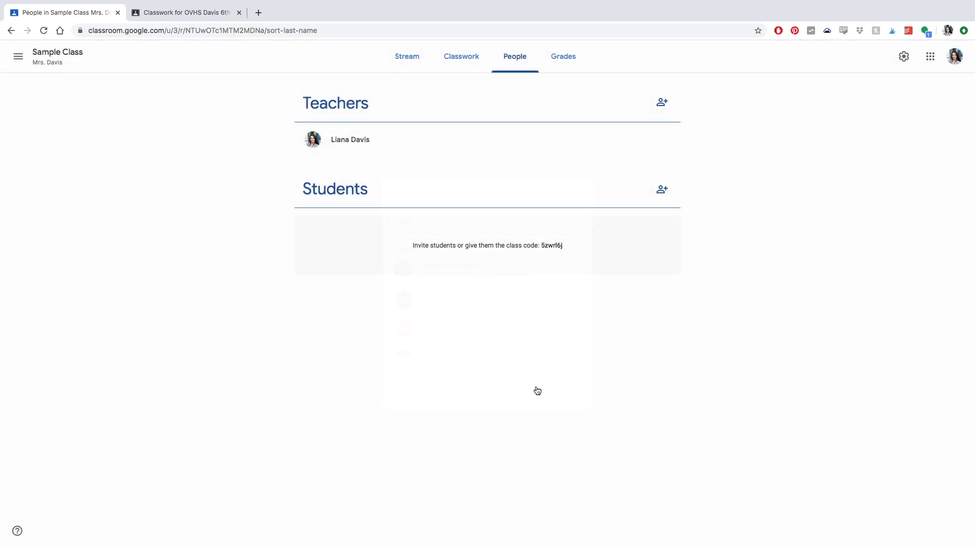
click(661, 189)
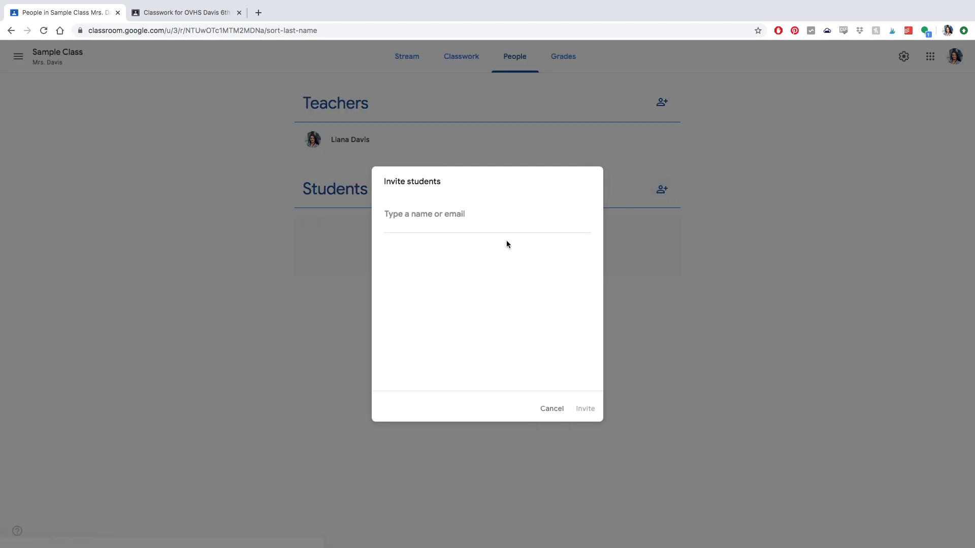
click(553, 408)
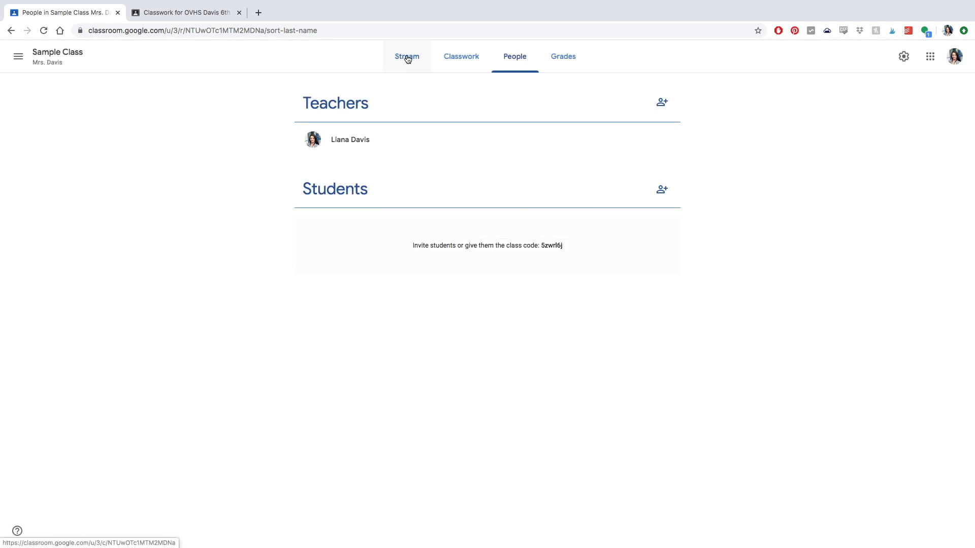
Examine the class code on the People page and display it enlarged and full screen from the Stream page.
double_click(553, 246)
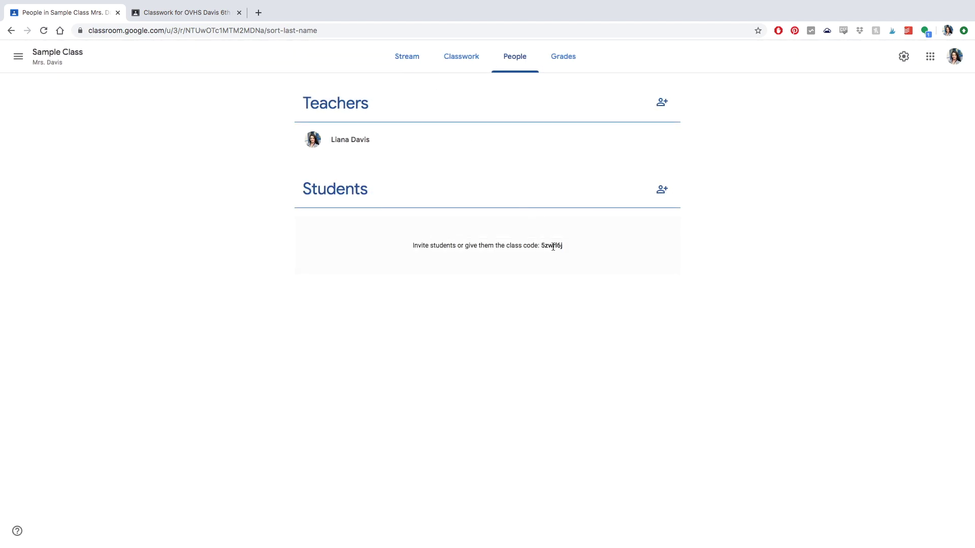
click(571, 309)
click(415, 60)
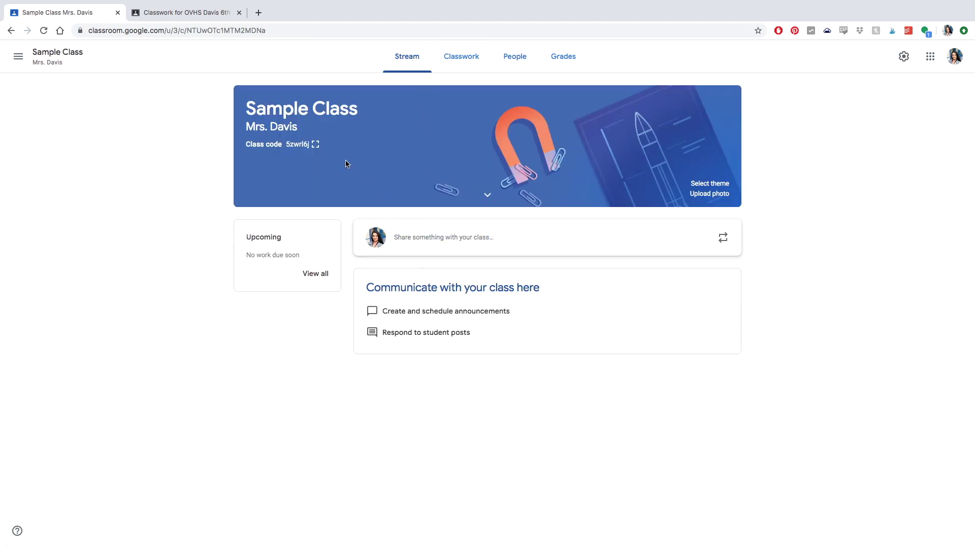
click(316, 145)
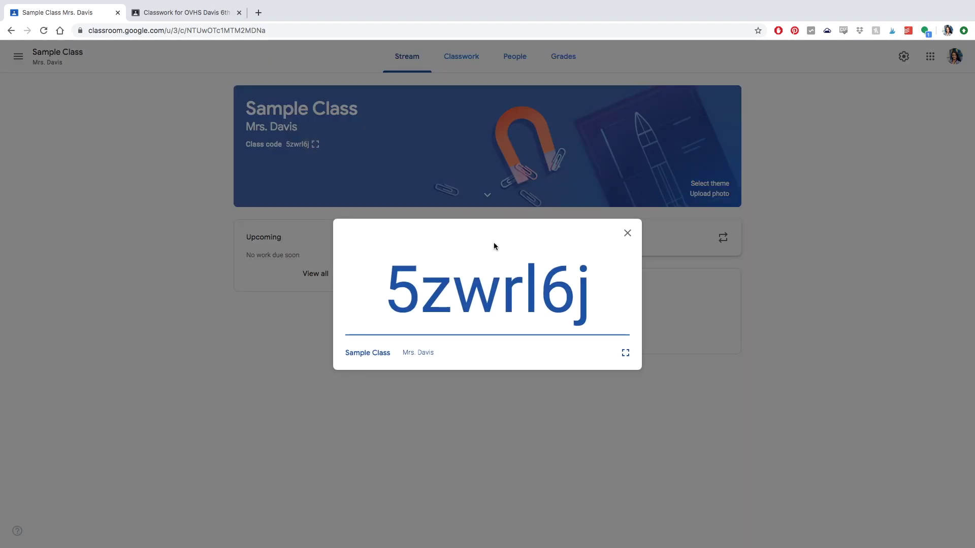
double_click(497, 302)
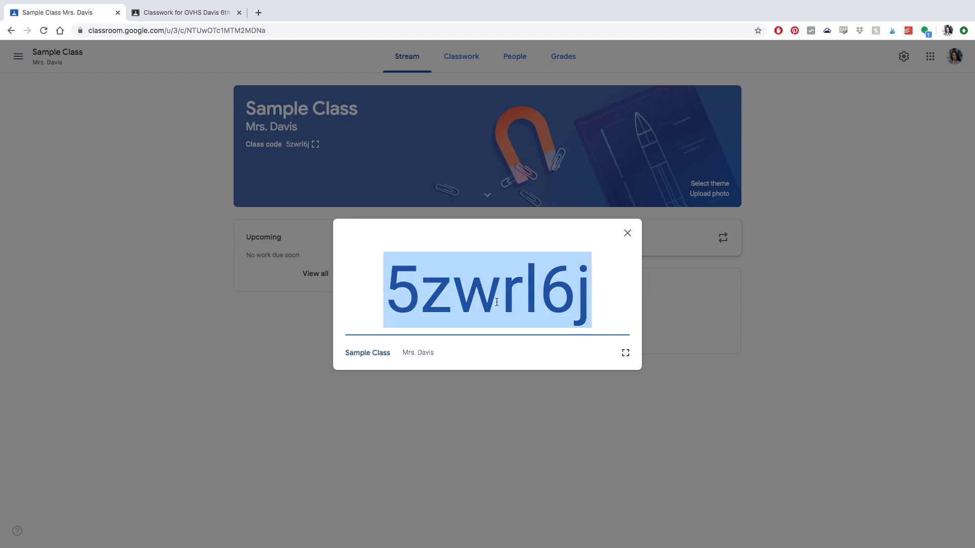
click(625, 353)
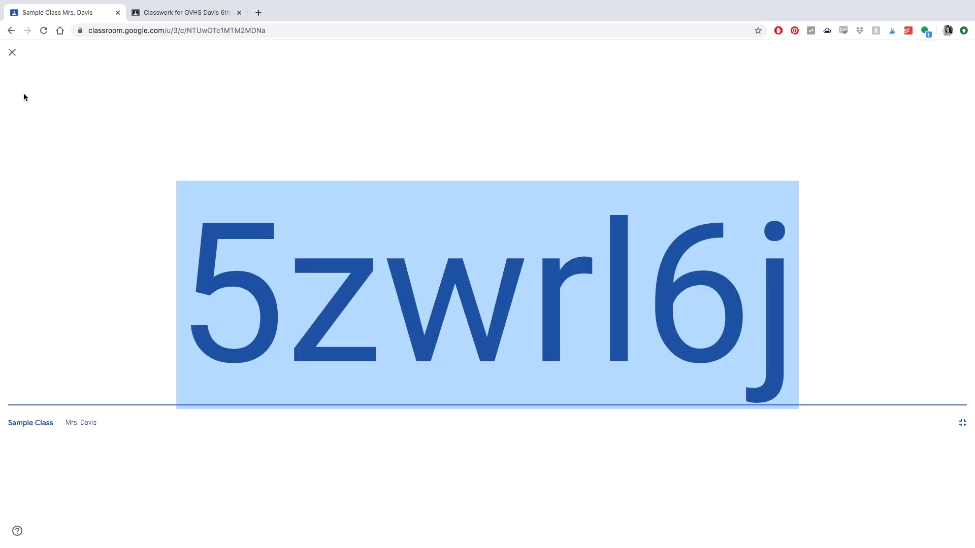
click(12, 53)
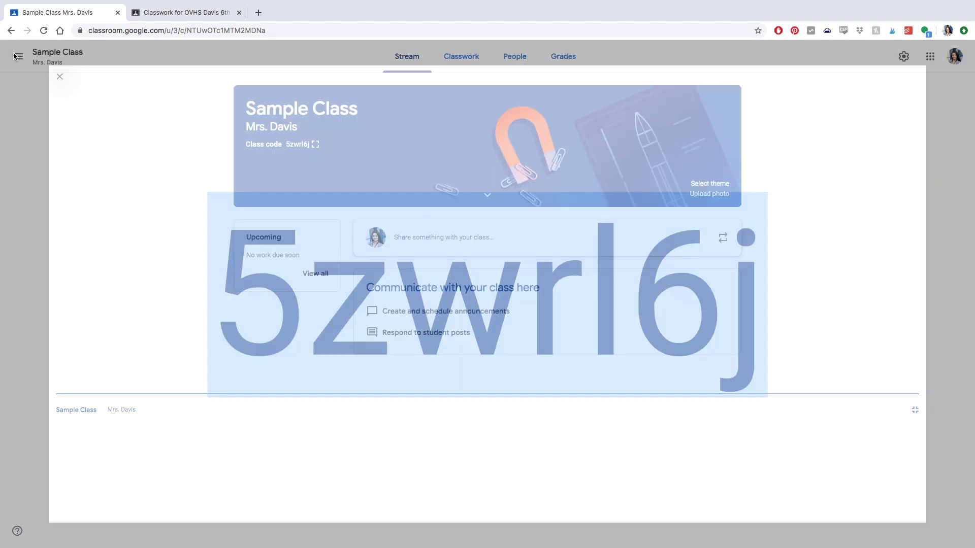
click(315, 144)
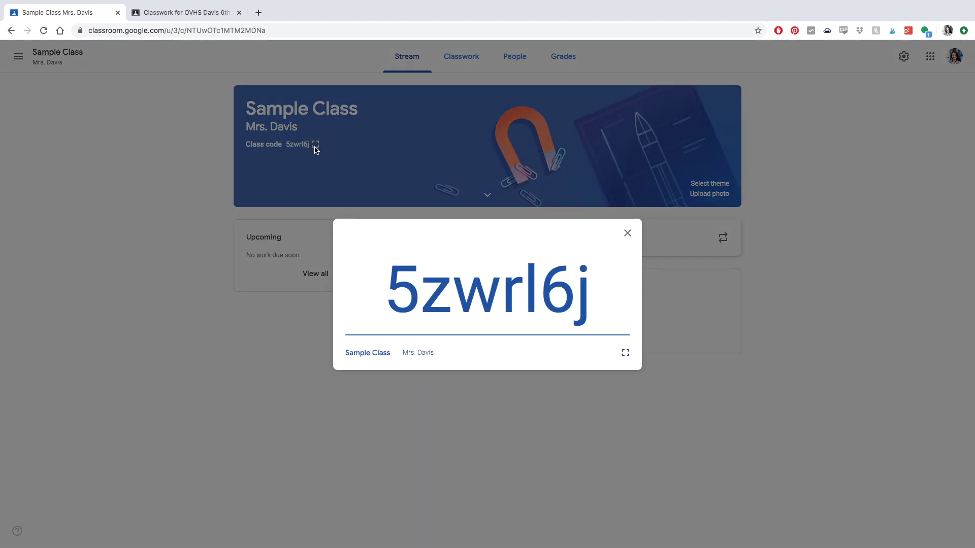
click(627, 235)
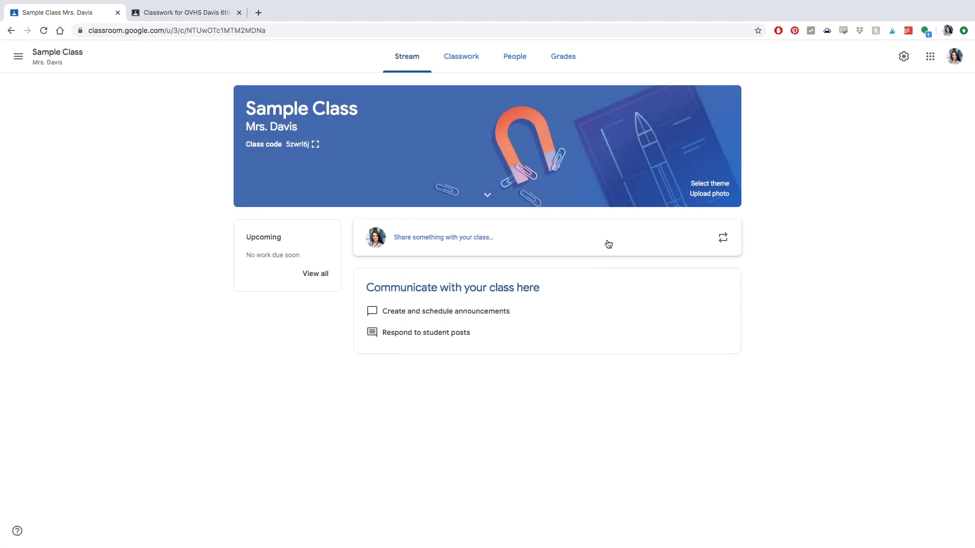
click(516, 59)
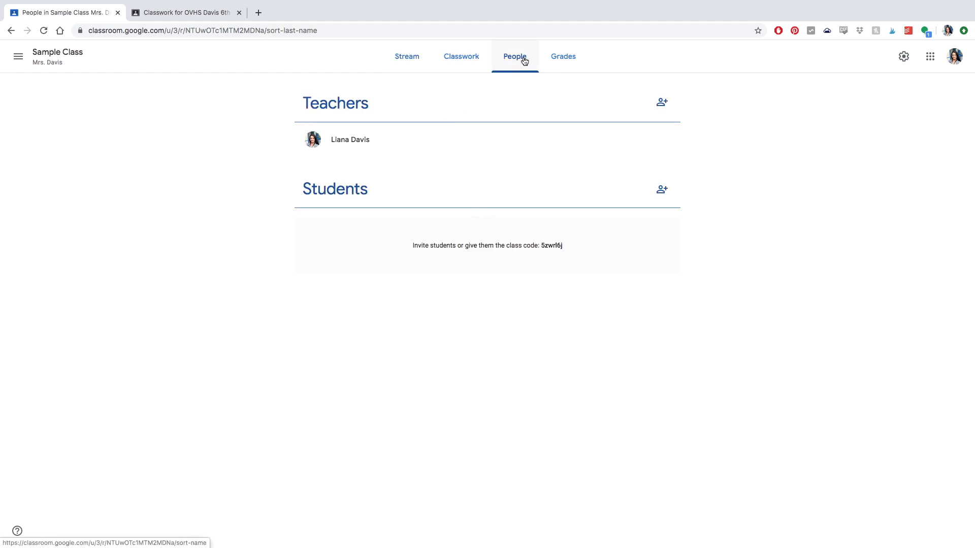
click(406, 58)
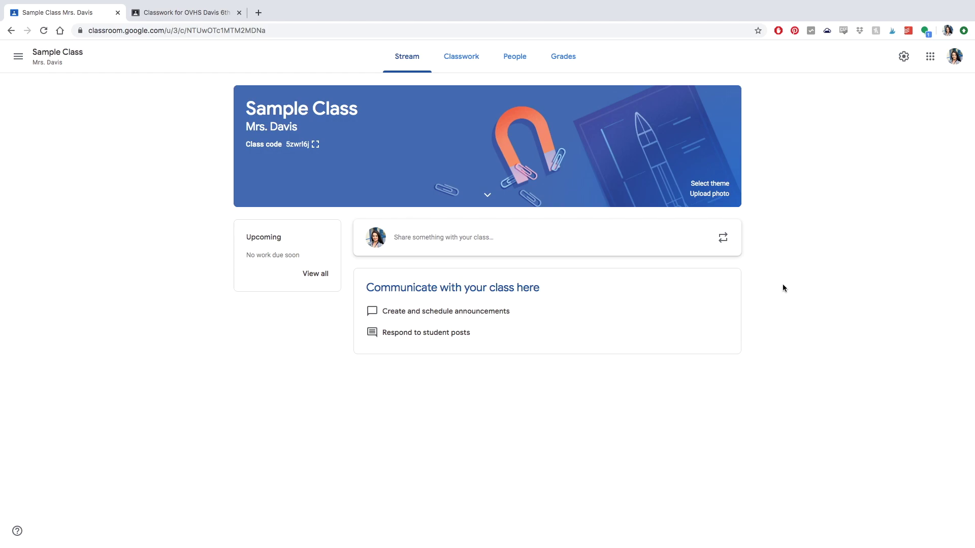
Browse the theme gallery's categories and apply the Math & Science theme with the magnet and rocket blueprint to the class.
click(709, 184)
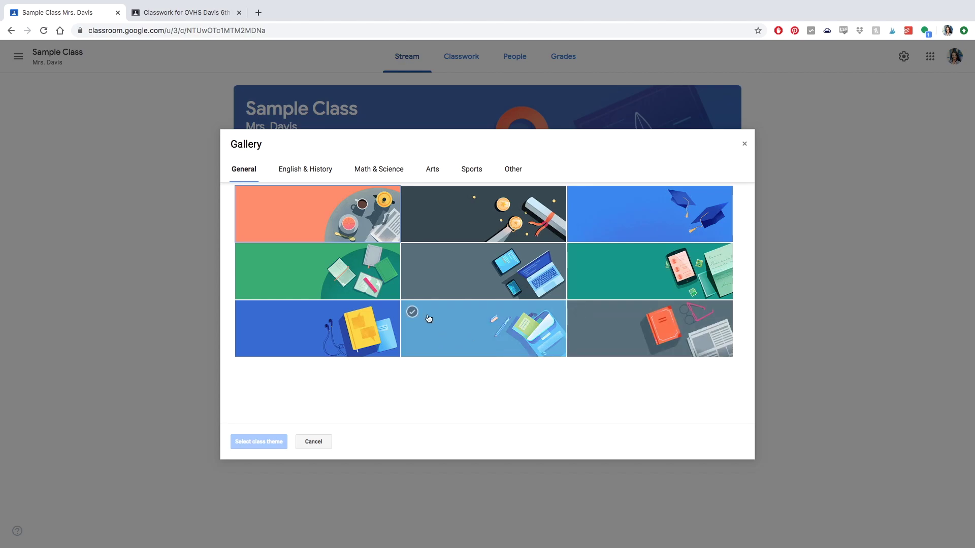
click(303, 169)
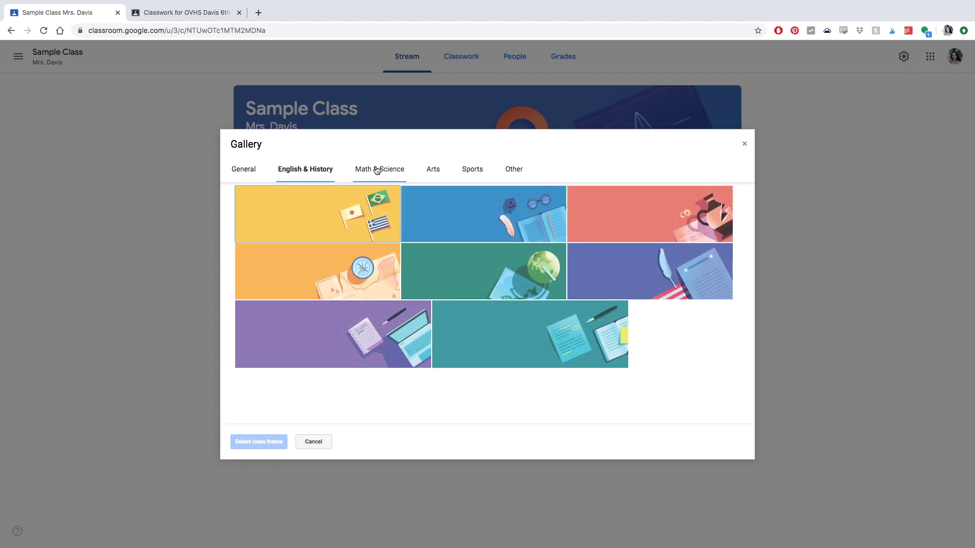
click(377, 171)
click(432, 170)
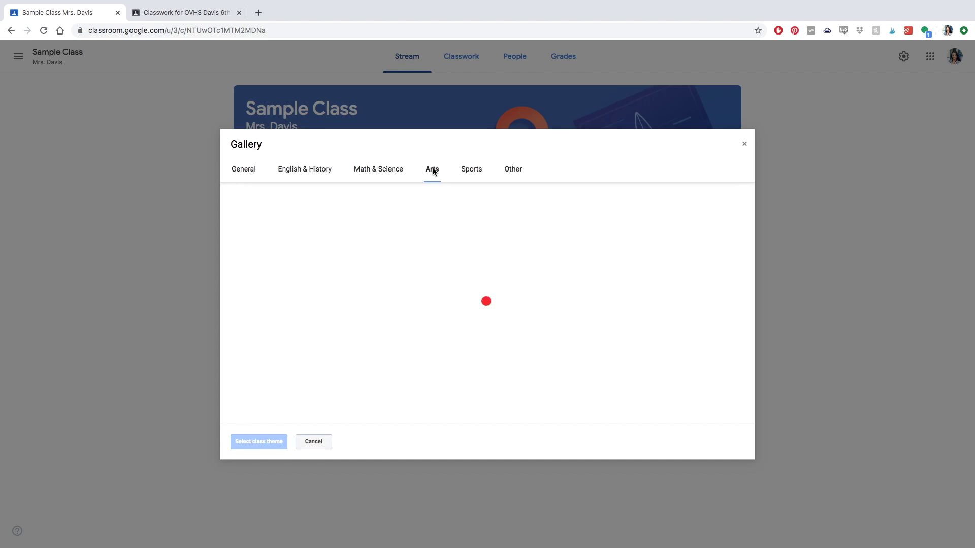
click(470, 171)
click(512, 170)
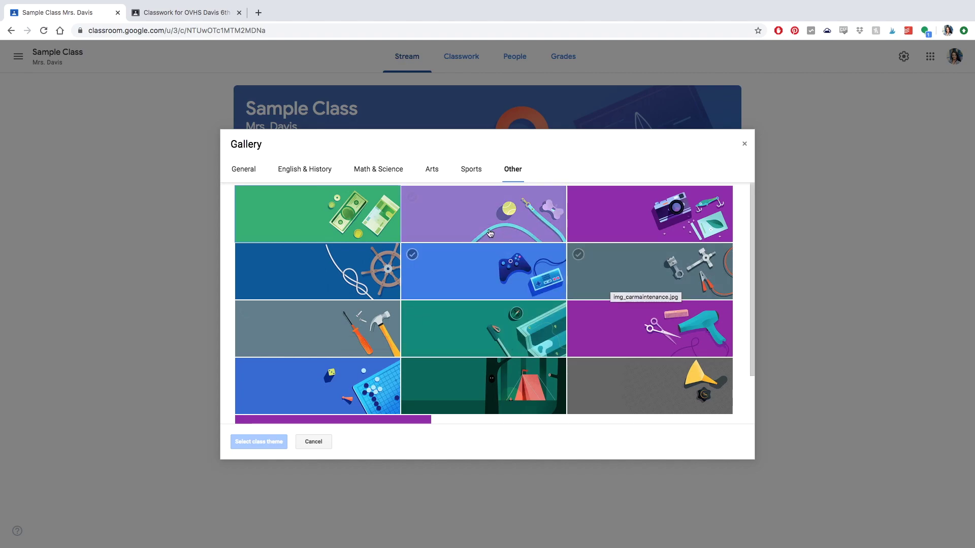
click(480, 172)
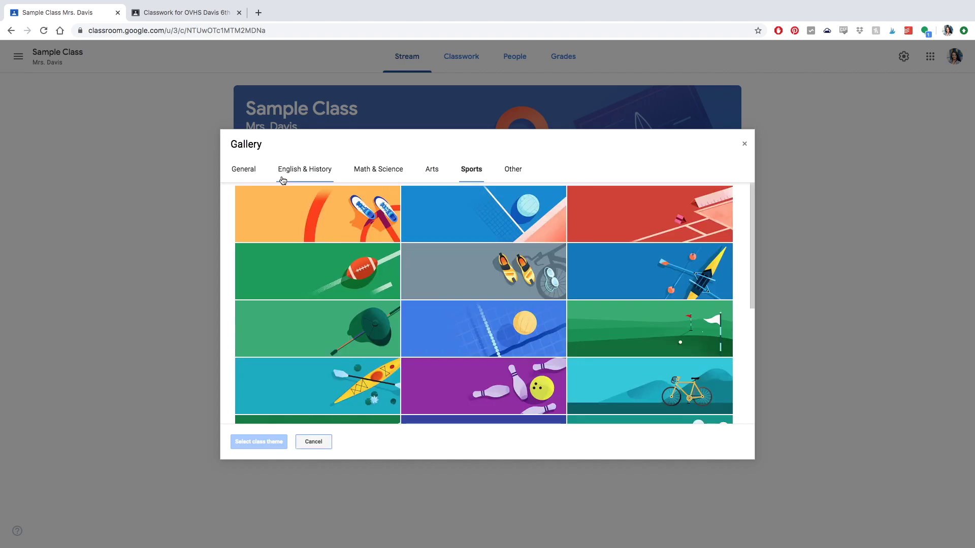
click(364, 173)
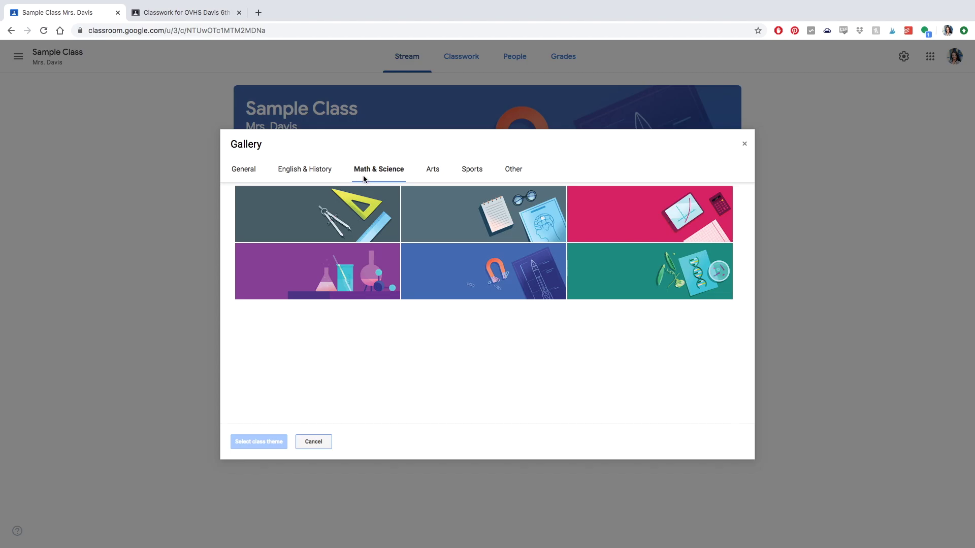
click(476, 284)
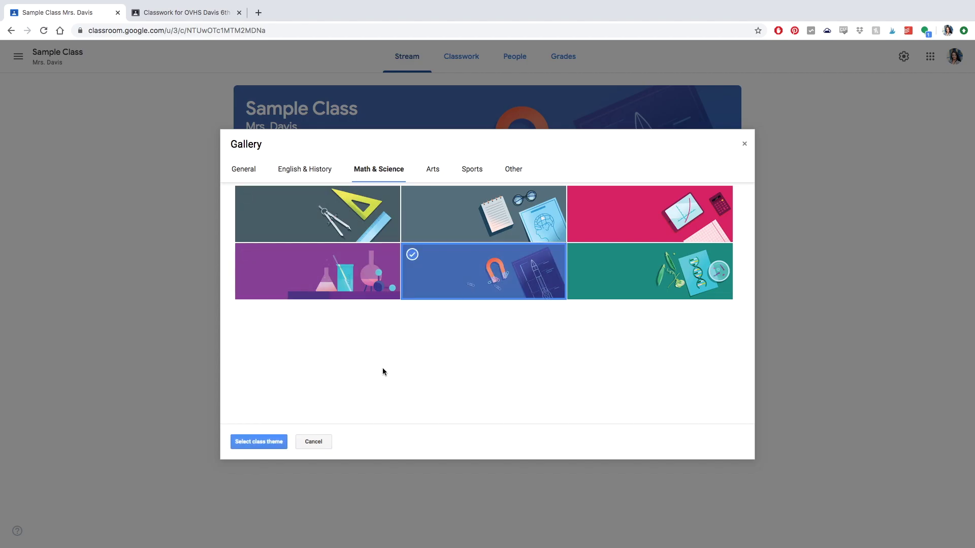
click(258, 440)
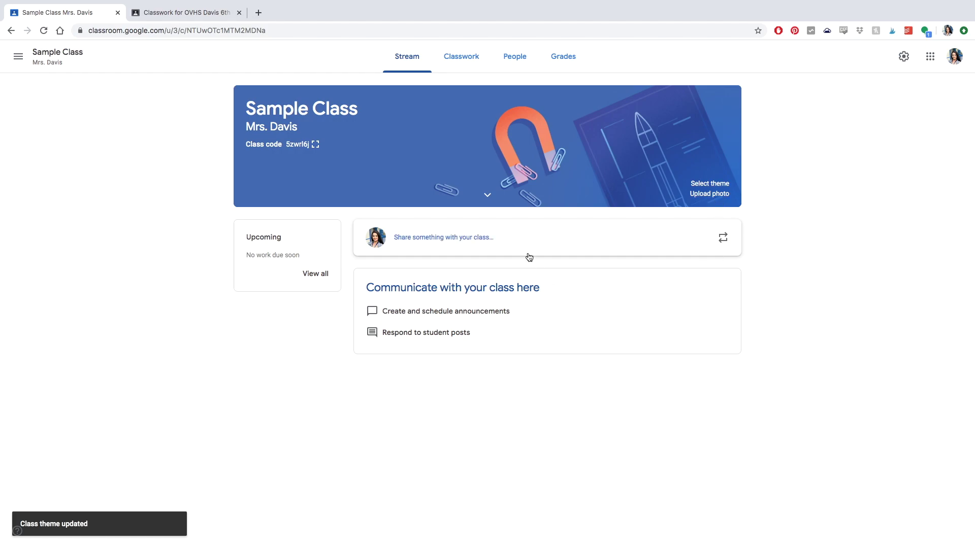
Start a Stream announcement and examine its class and student recipient choices, adding the three classes listed after Sample Class and removing them again.
click(457, 238)
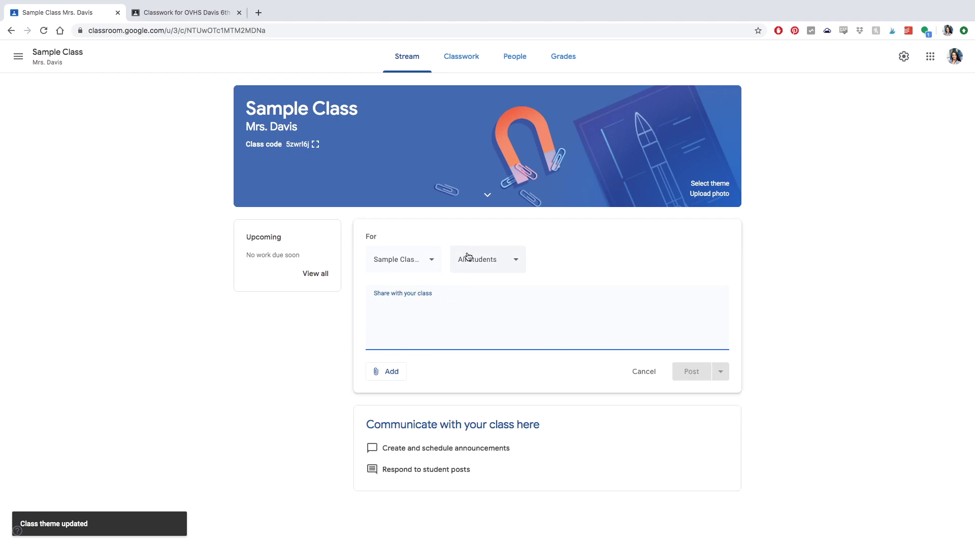
click(432, 265)
click(384, 320)
click(380, 348)
click(380, 377)
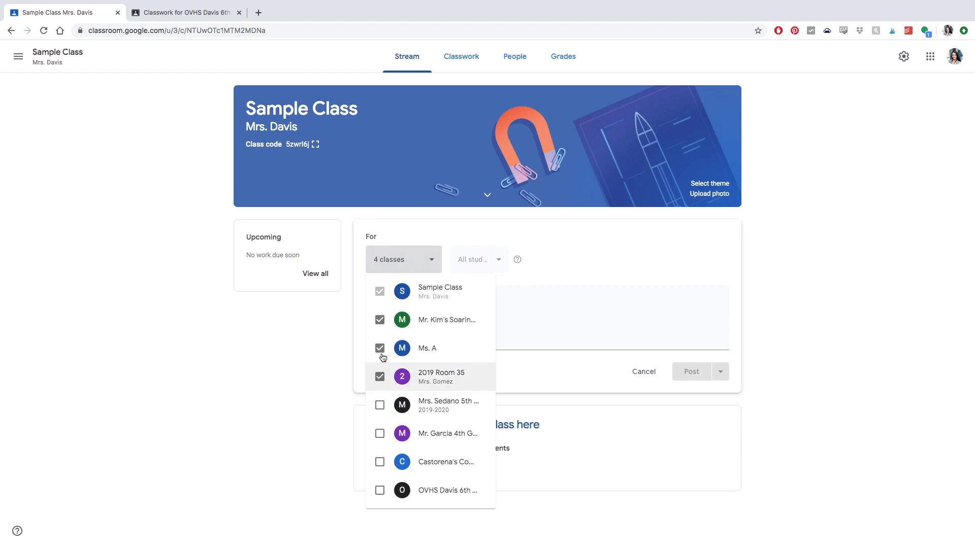
click(380, 376)
click(380, 349)
click(381, 321)
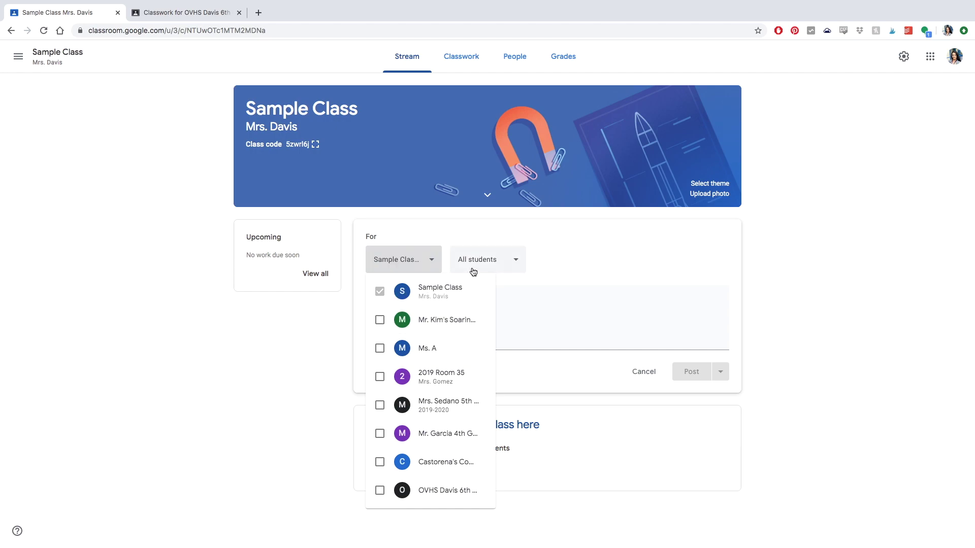
click(579, 249)
click(497, 263)
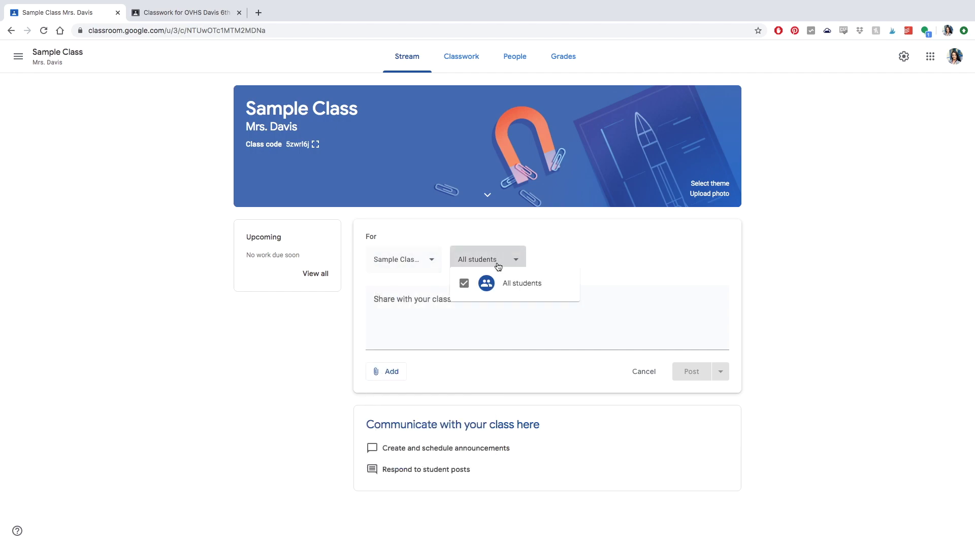
click(559, 243)
Enter a trial message beginning "Hello, Class" in the announcement and clear the text.
click(404, 333)
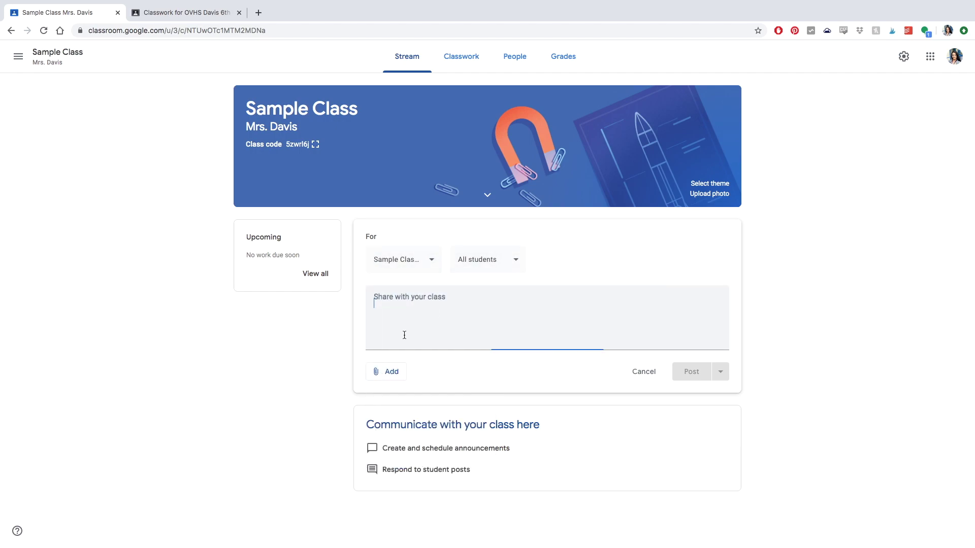
text(Hello, Clas)
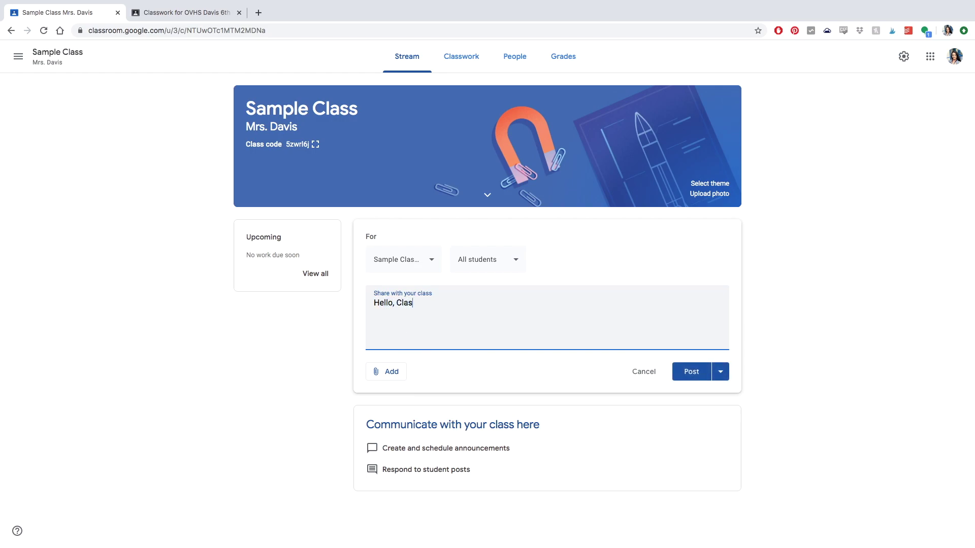
text(s.iodaoisdsaoid)
drag(485, 315, 252, 282)
key(BackSpace)
Examine the announcement's attachment choices and the Google Drive picker's Upload, My Drive and Shared drives sections without attaching anything.
click(382, 374)
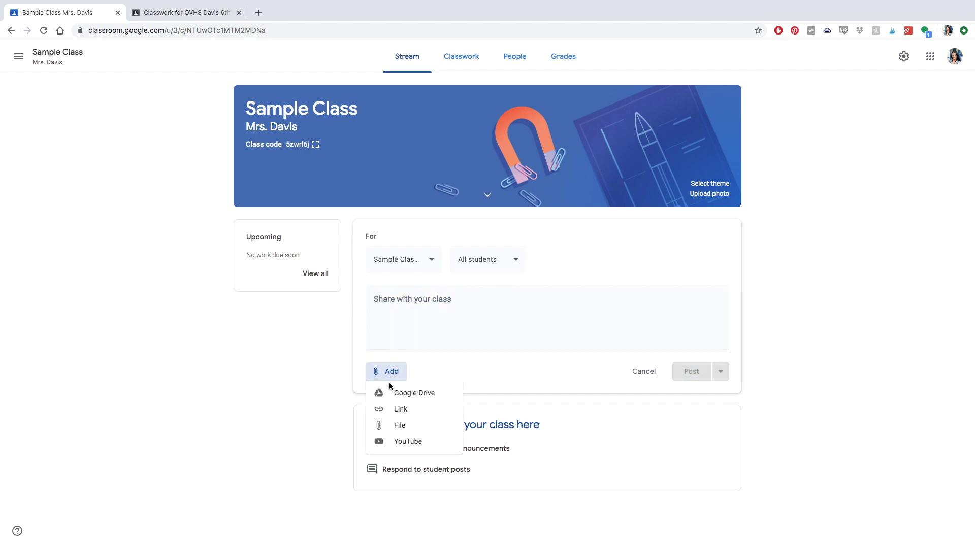
click(406, 393)
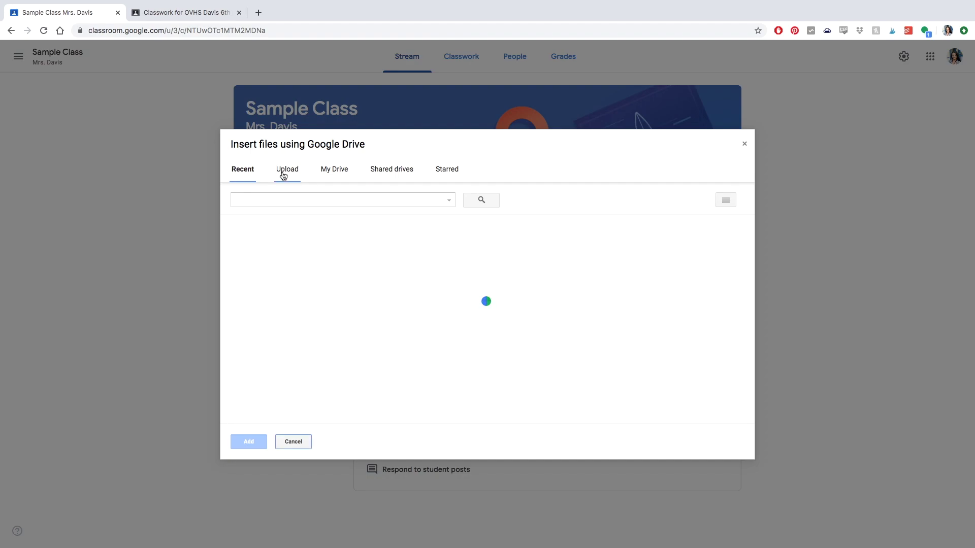
click(284, 175)
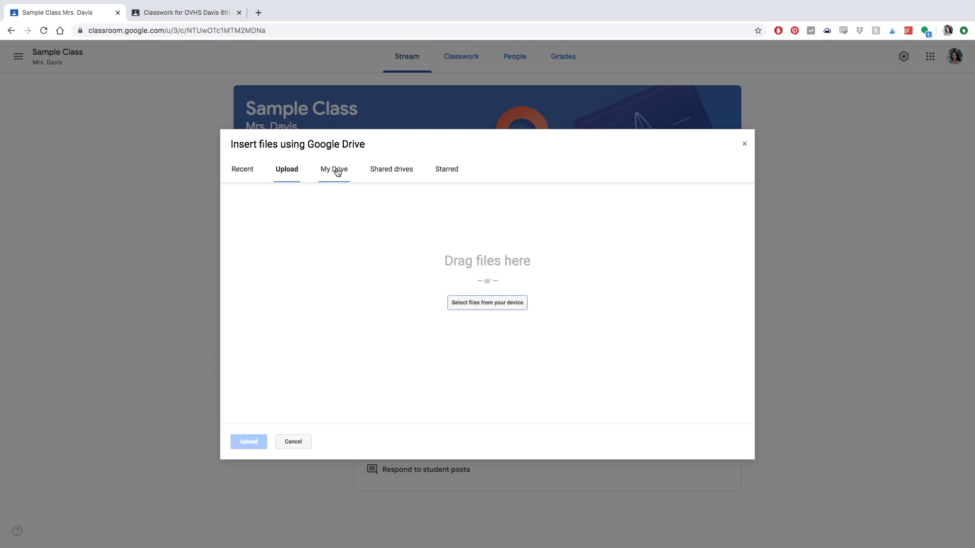
click(336, 170)
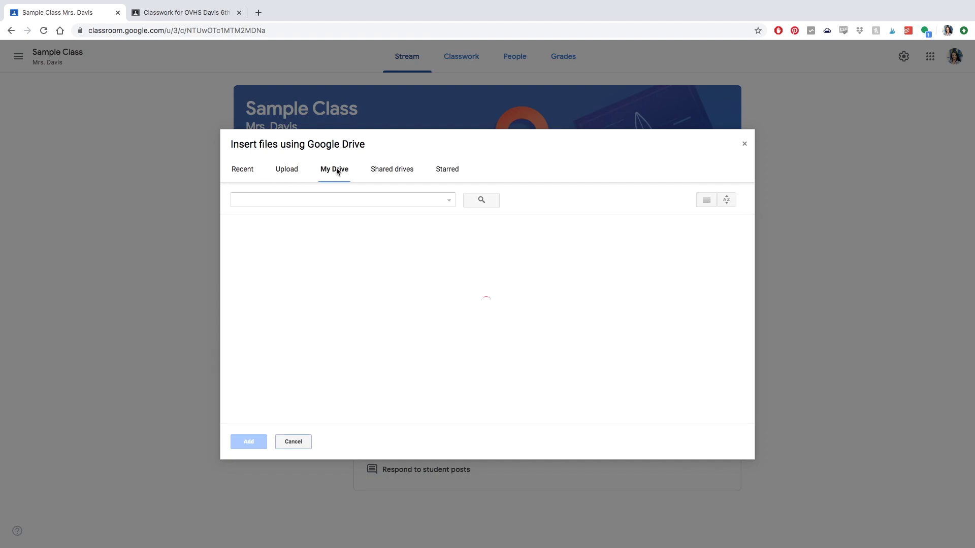
click(395, 171)
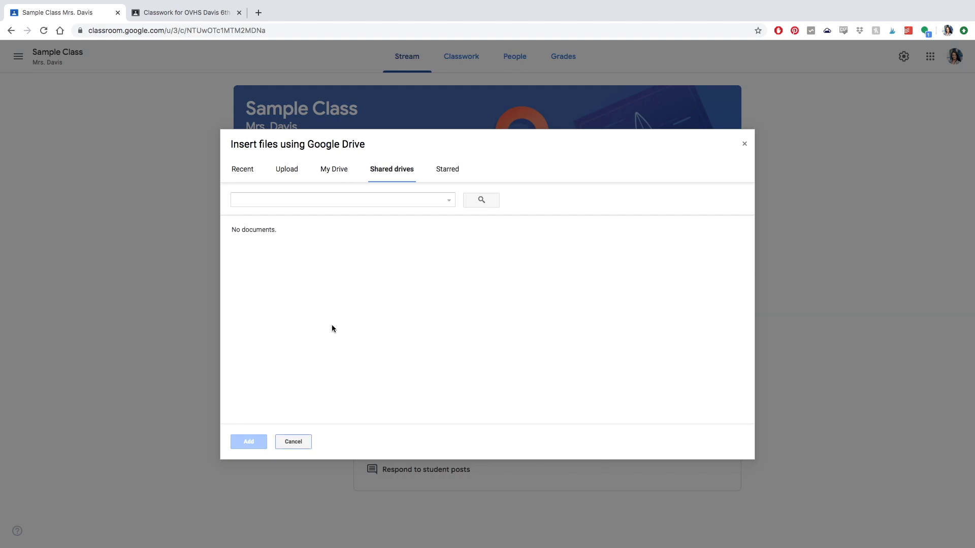
click(293, 442)
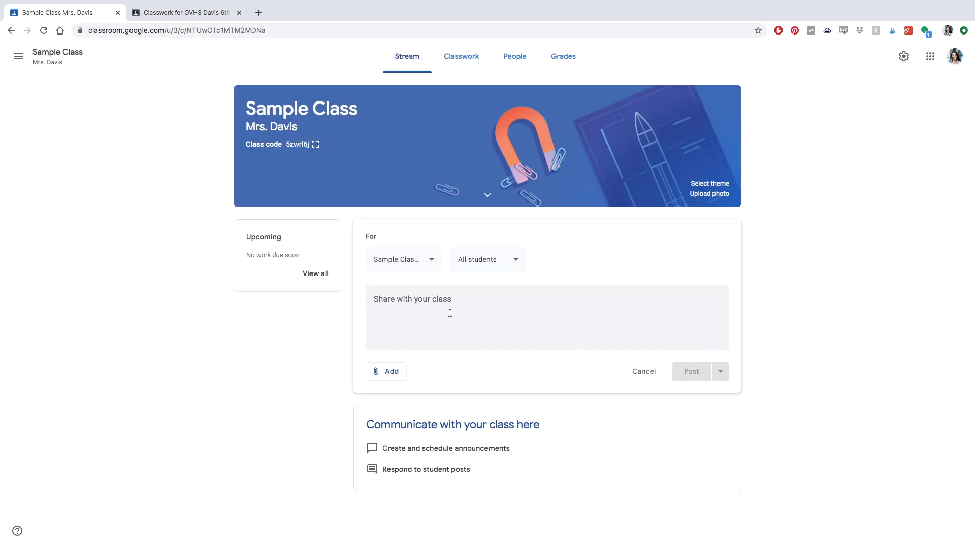
click(389, 373)
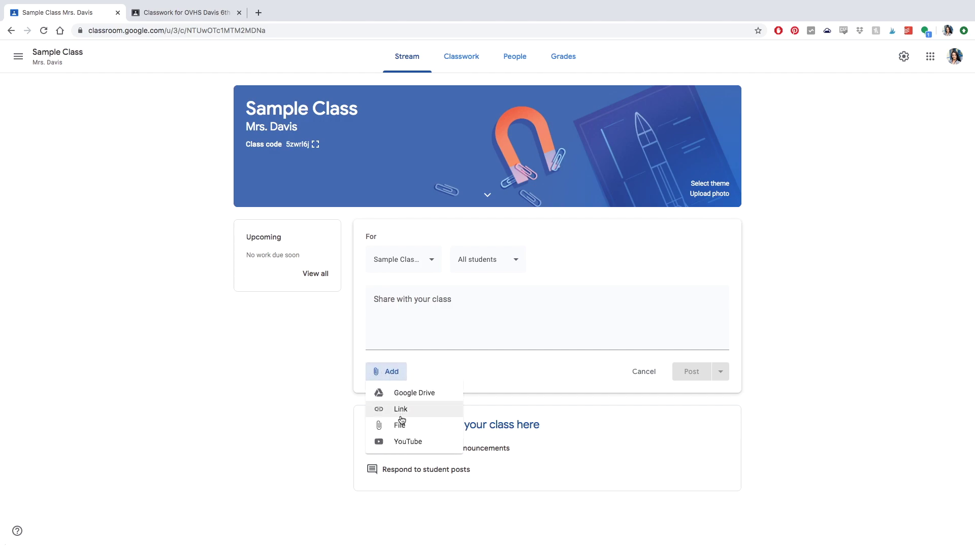
click(778, 361)
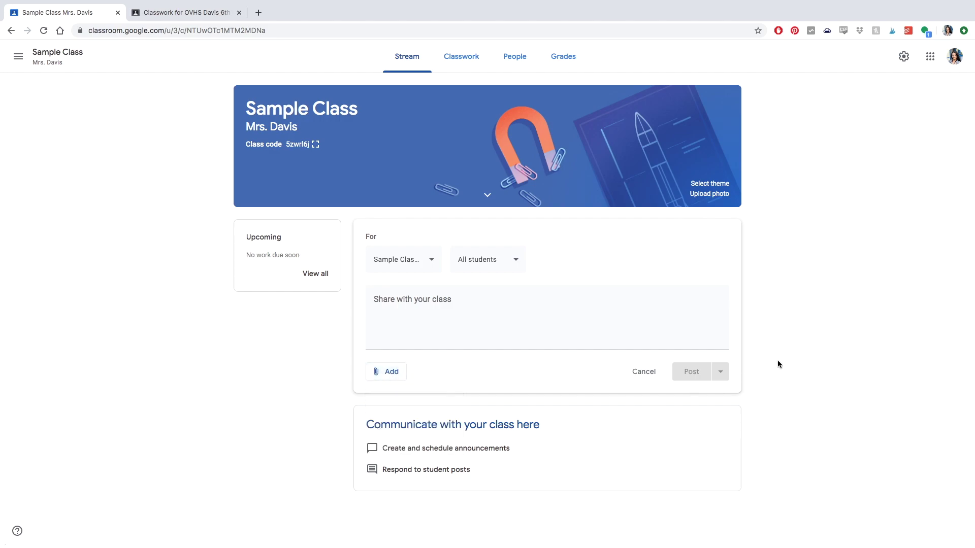
Enter "hello class" as the announcement text.
click(615, 323)
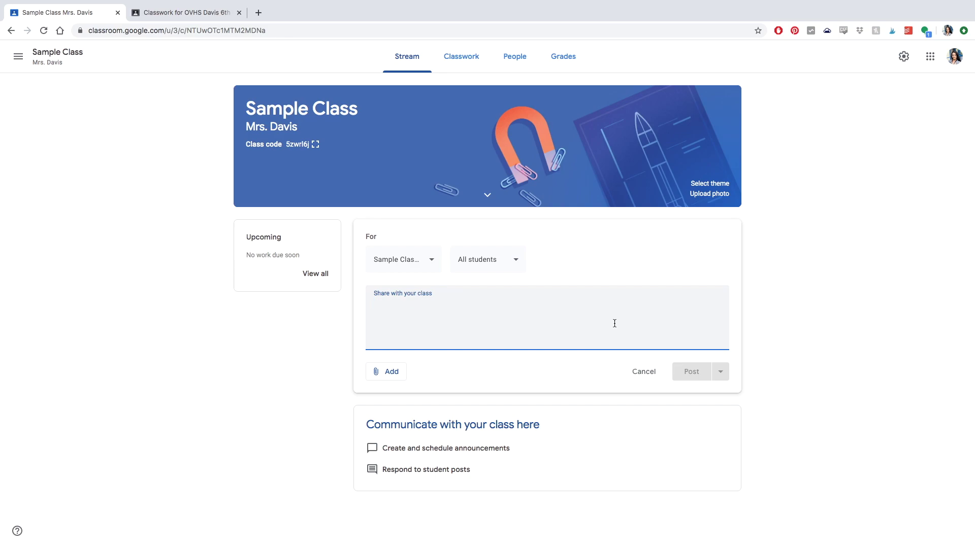
text(hell)
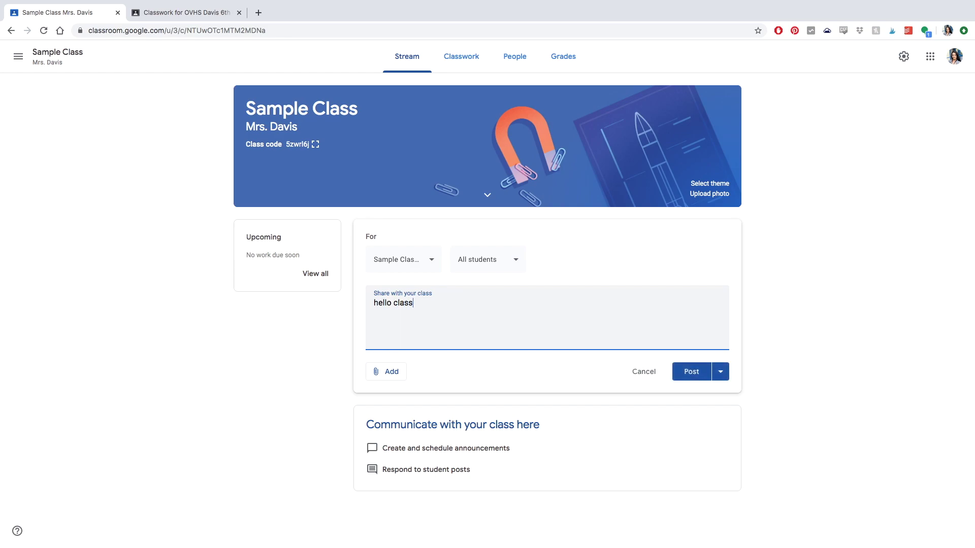
text(o class)
Look at the announcement's scheduling date and time without scheduling it, and save the announcement as a draft.
click(729, 379)
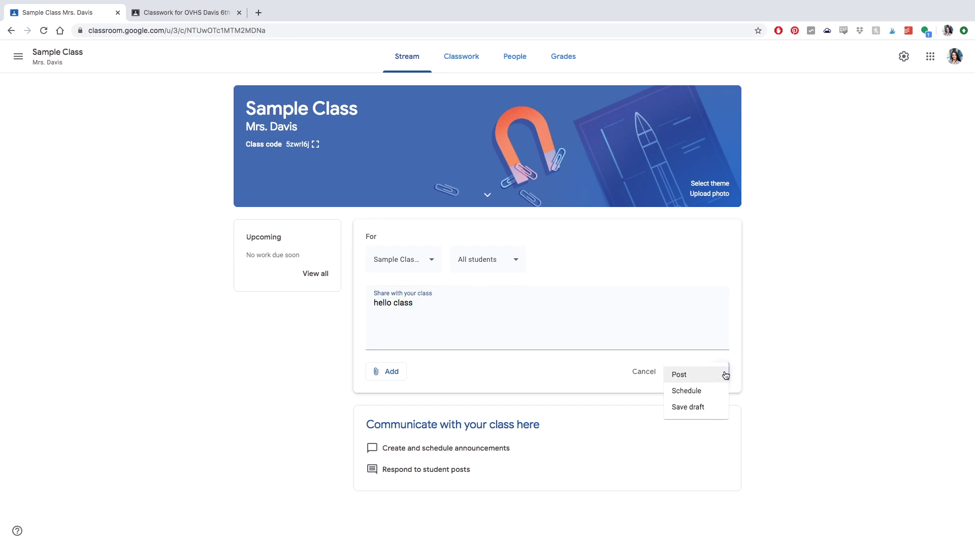
click(698, 391)
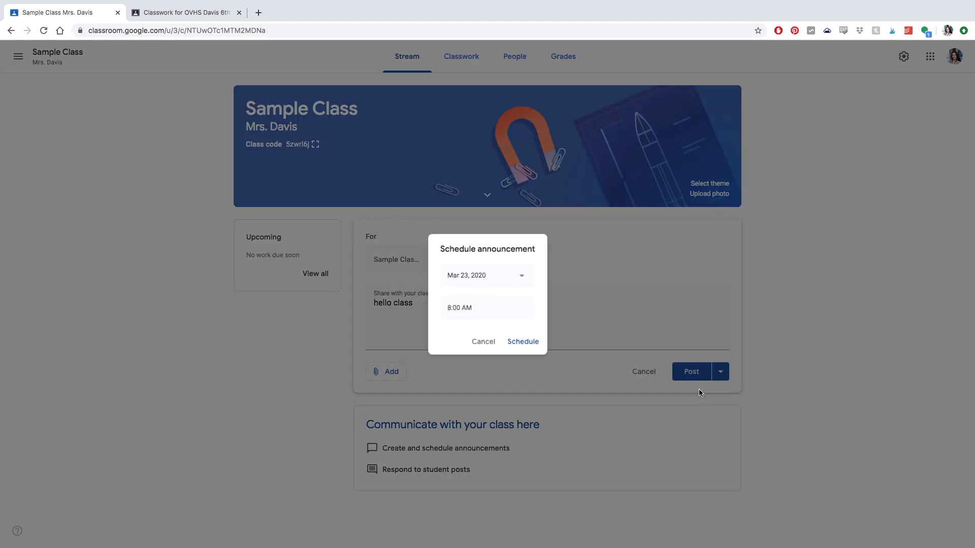
click(528, 279)
click(525, 276)
click(518, 311)
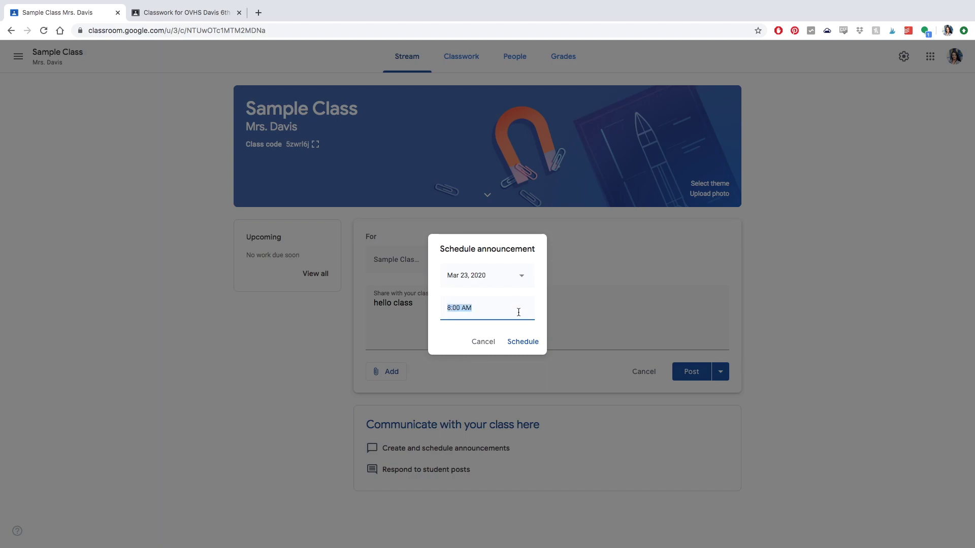
click(483, 341)
click(721, 372)
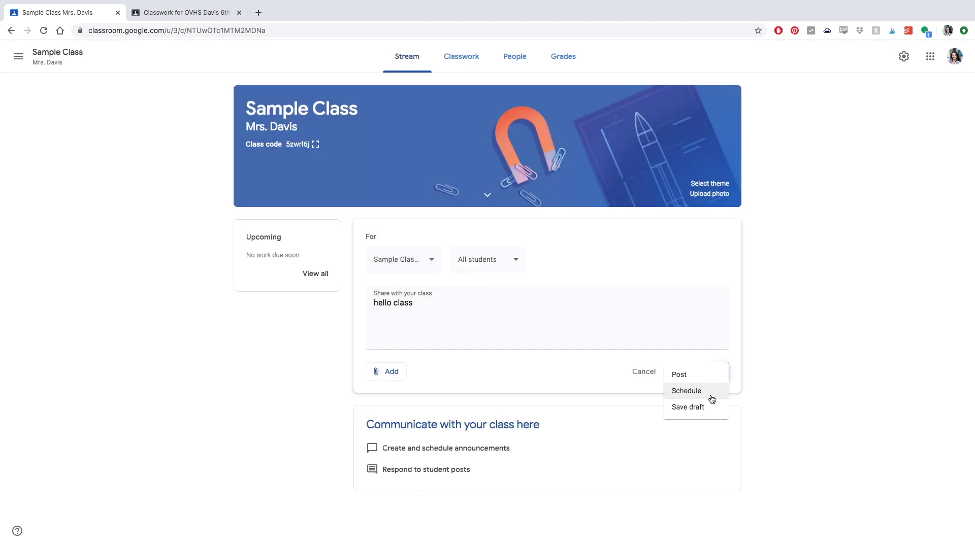
click(696, 406)
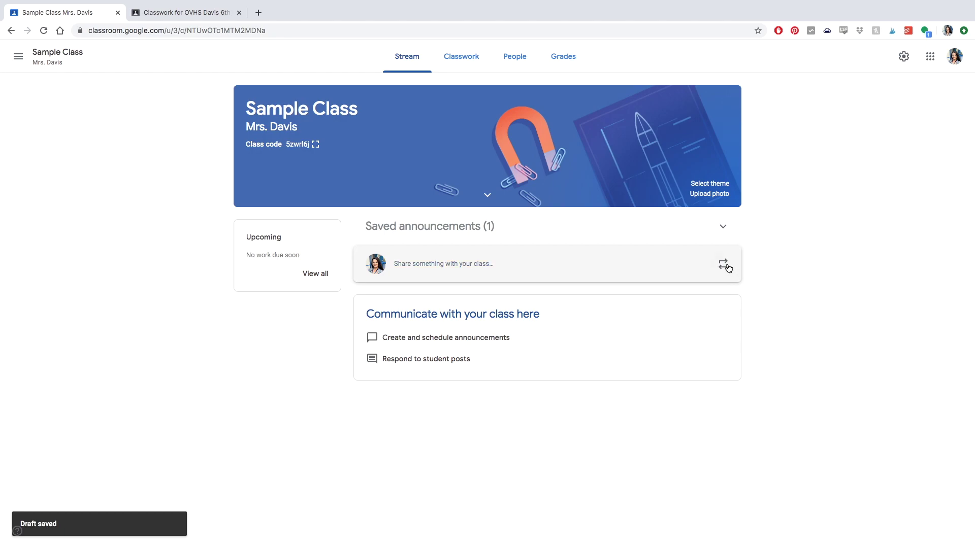
Review the "hello class" draft in the saved announcements, close it without posting, and delete the draft.
click(723, 227)
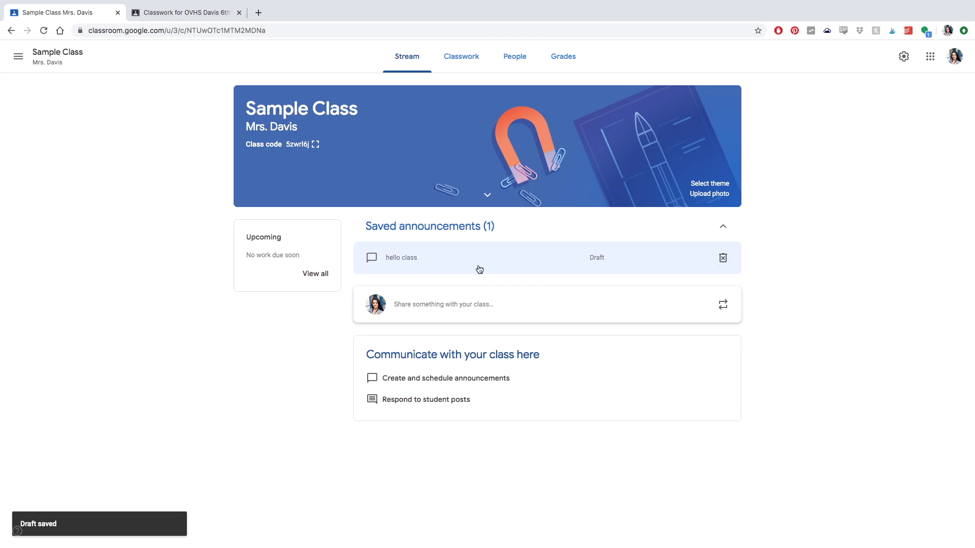
click(511, 261)
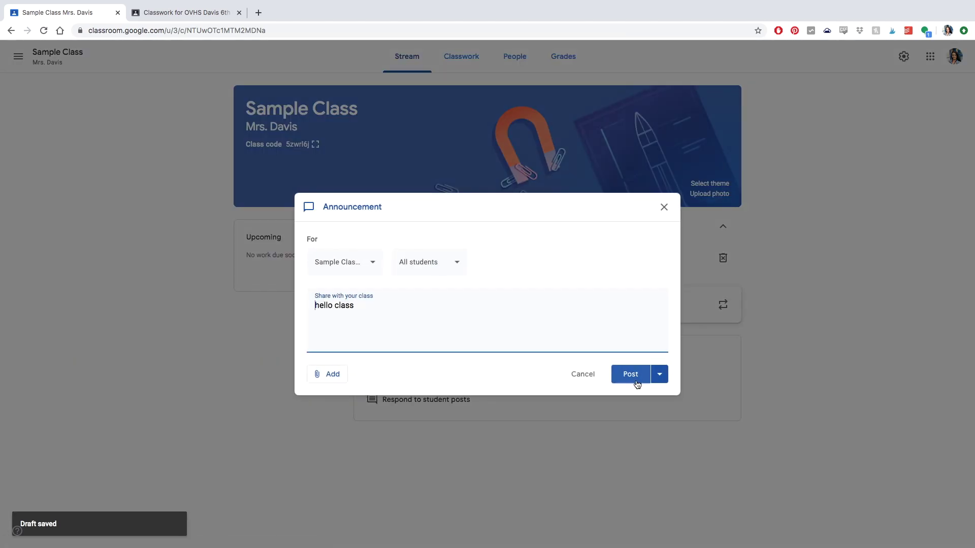
click(663, 207)
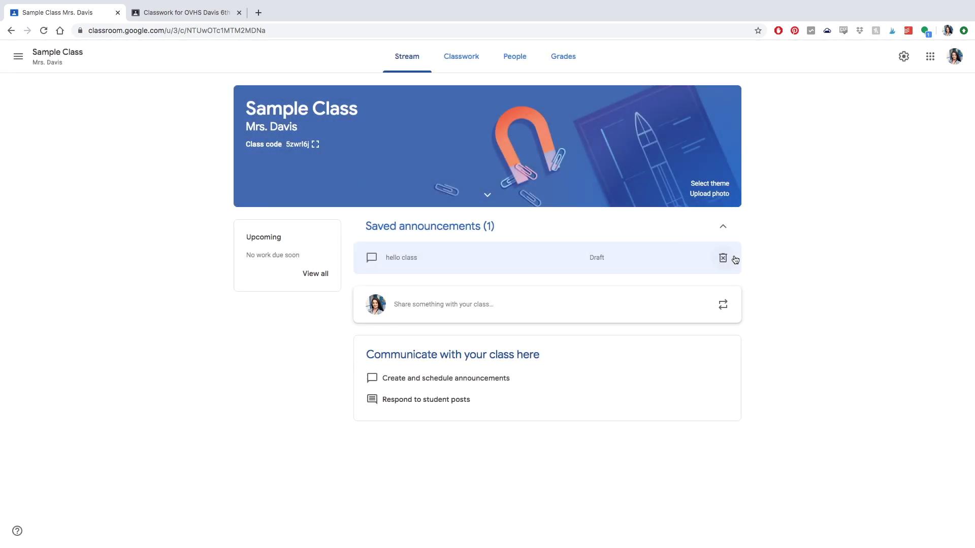
click(723, 259)
click(536, 312)
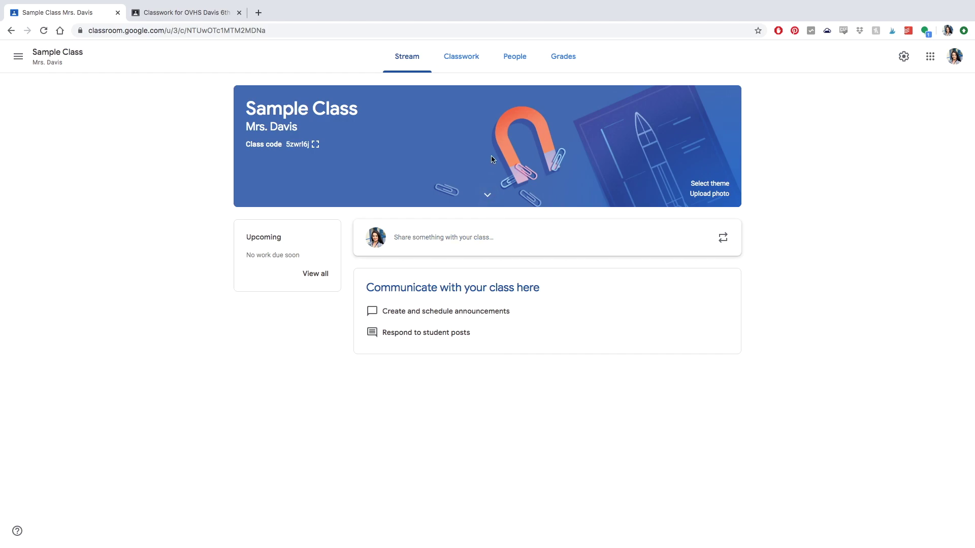
Open the class's Google Calendar from the Classwork page and look over the month and the list of calendars.
click(463, 57)
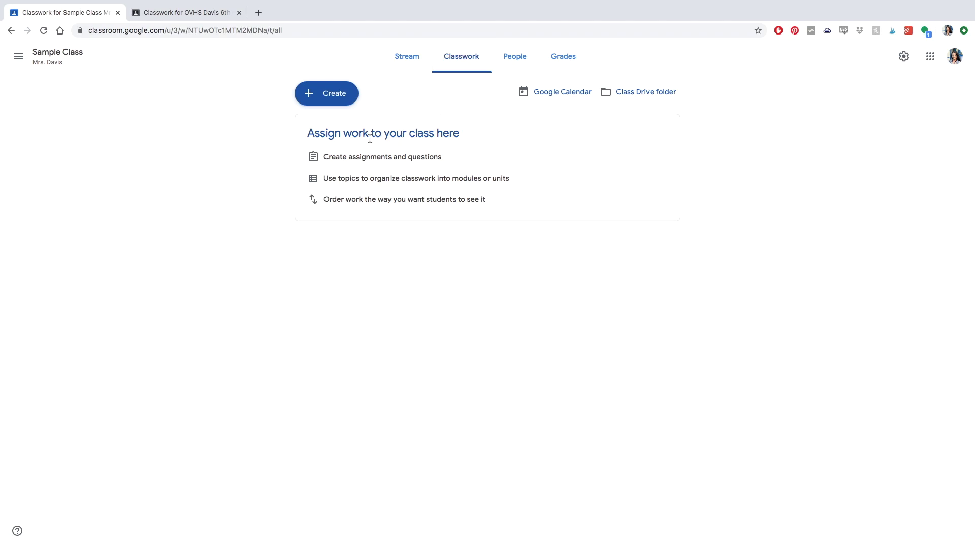
click(557, 96)
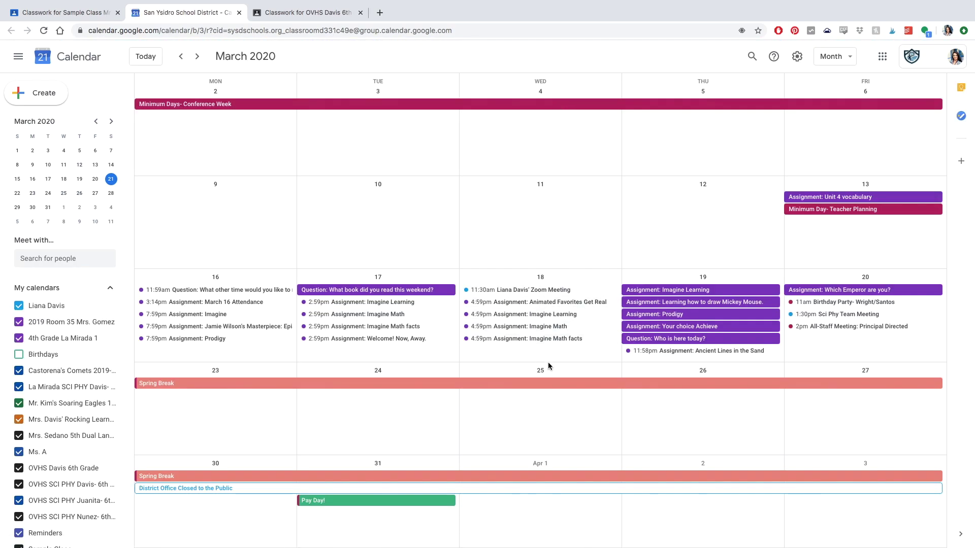
scroll(128, 336, down, 2)
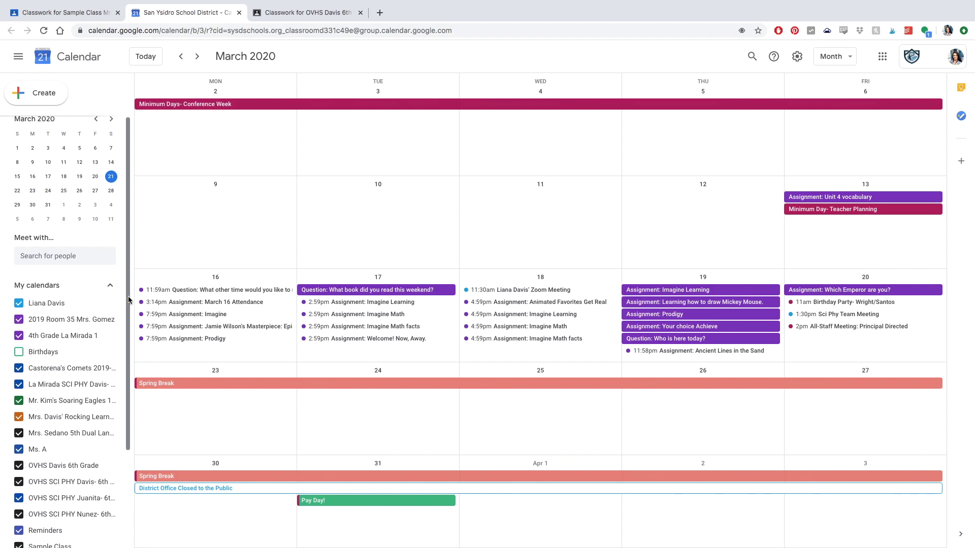
scroll(128, 336, down, 3)
scroll(120, 294, up, 5)
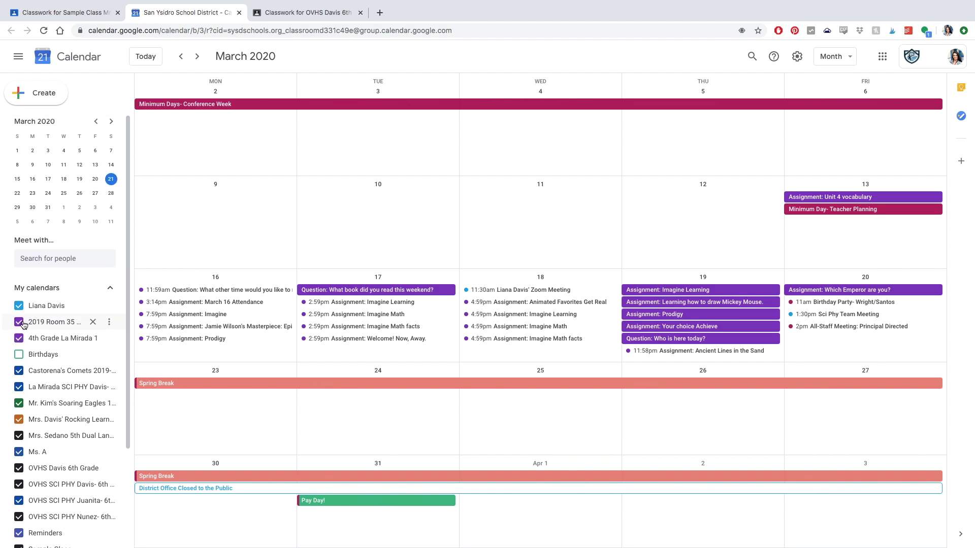
Hide the personal calendar and the first three displayed class calendars in My calendars, and close Google Calendar.
click(19, 305)
click(19, 322)
click(19, 338)
click(20, 372)
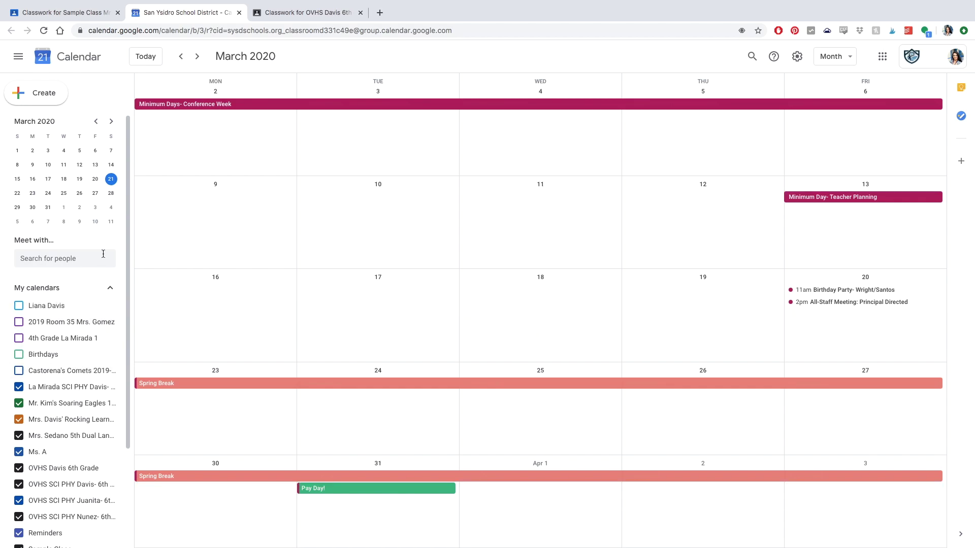
click(239, 13)
View Sample Class's Drive folder, and examine the OVHS 6th grade class's Drive folder and its Cyber Codes responses spreadsheet.
click(638, 94)
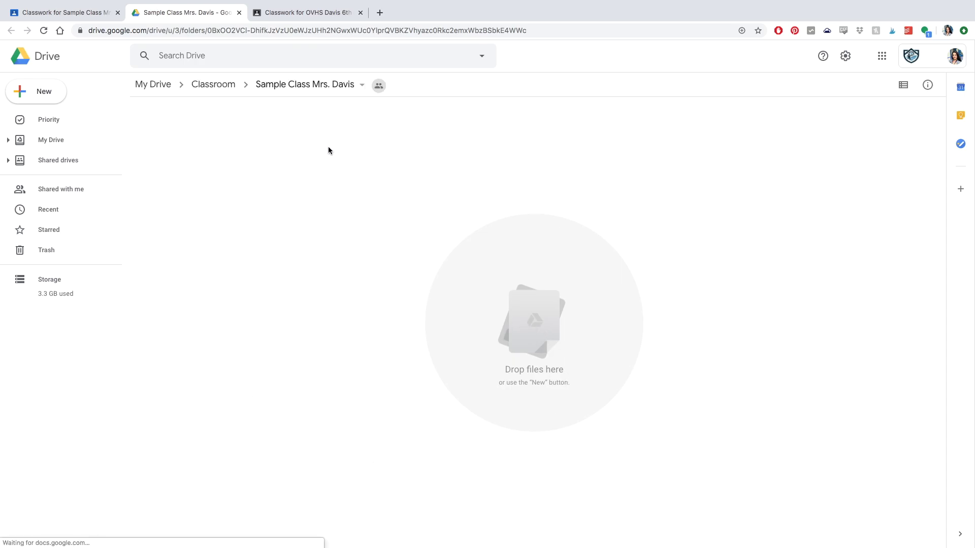
click(300, 14)
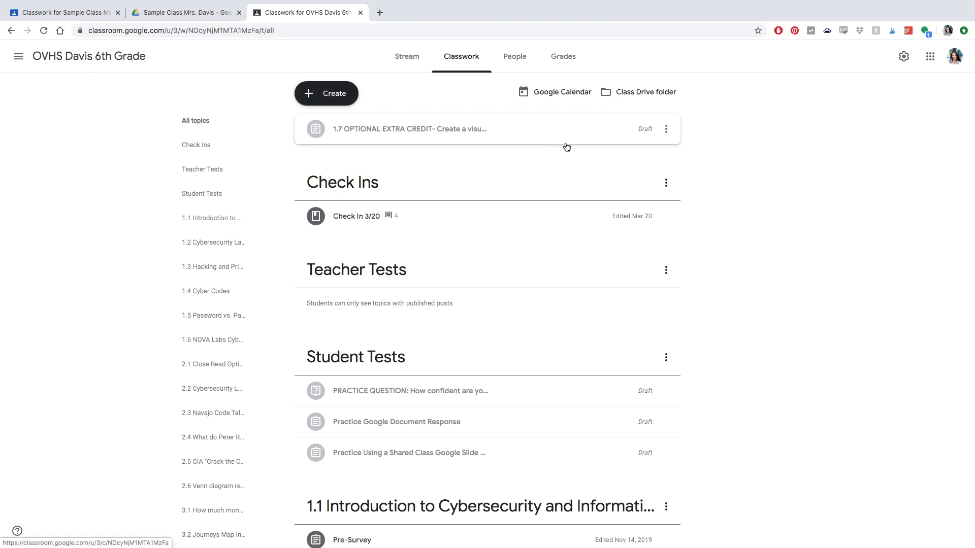
click(632, 104)
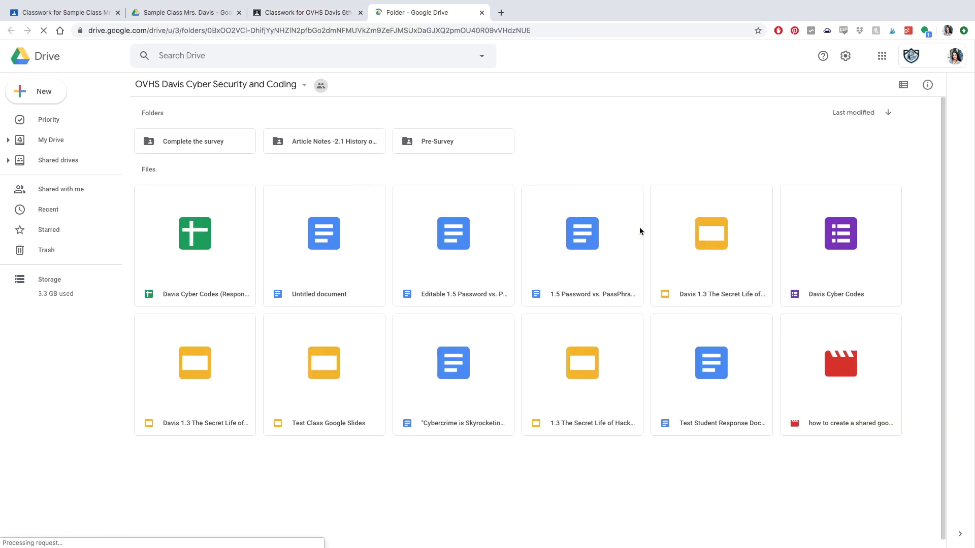
double_click(211, 227)
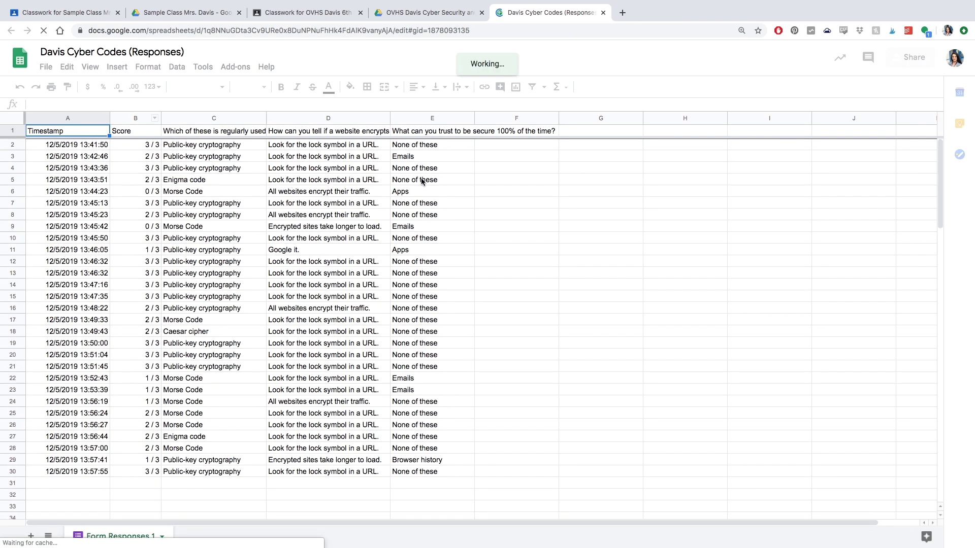
click(602, 12)
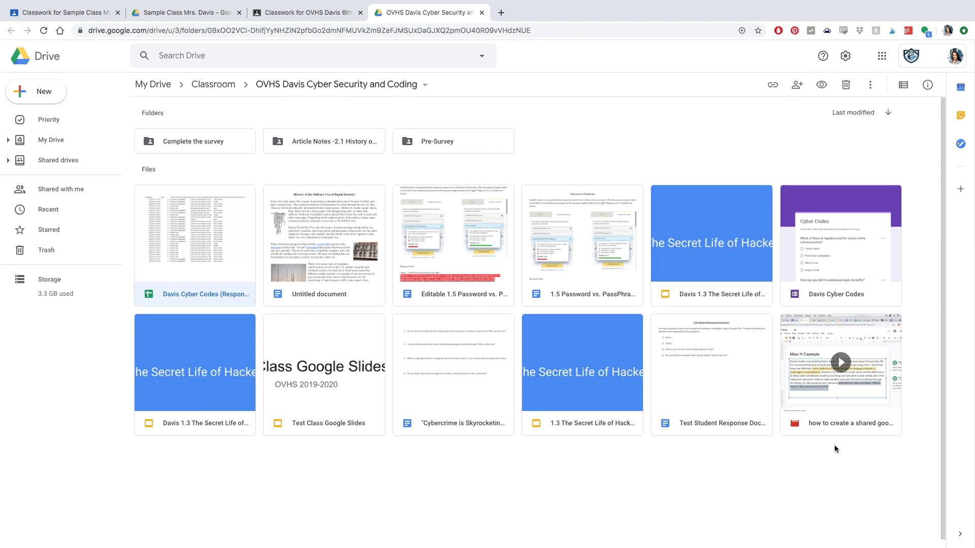
Close both class Drive folders and return to Sample Class's Classwork page.
click(785, 492)
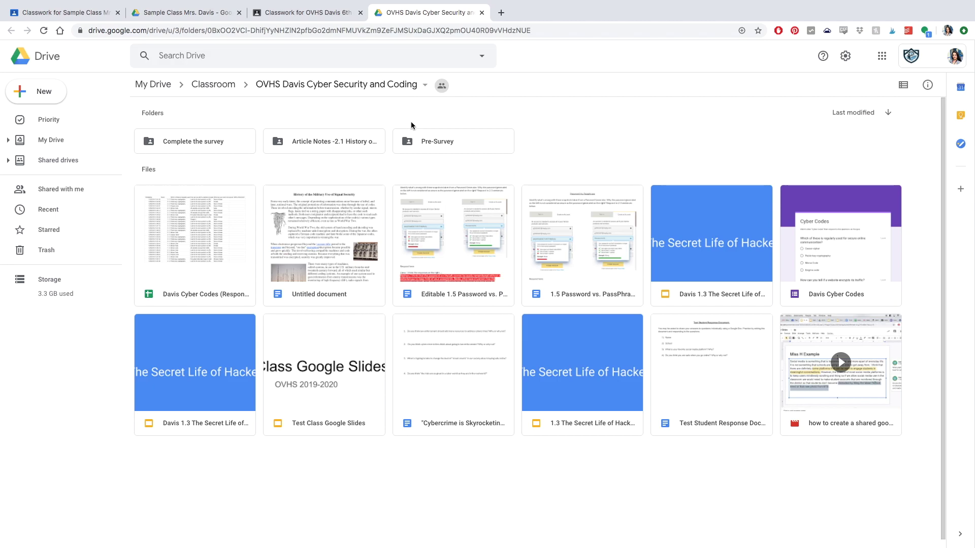
click(482, 15)
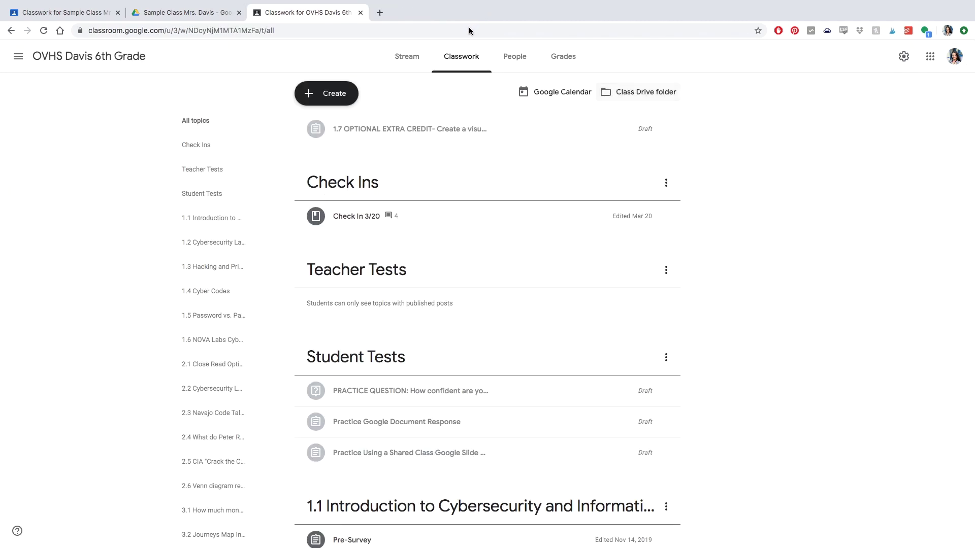
click(188, 8)
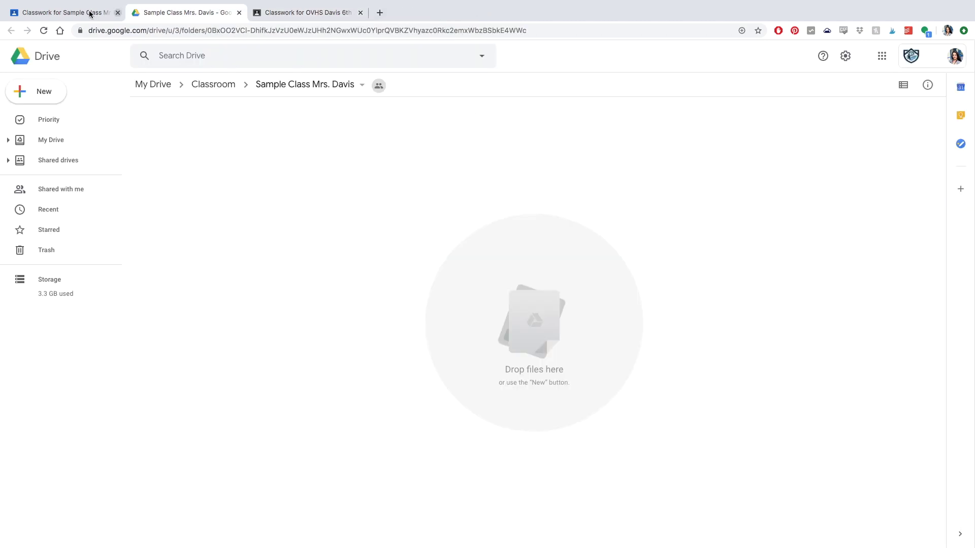
click(77, 14)
click(239, 13)
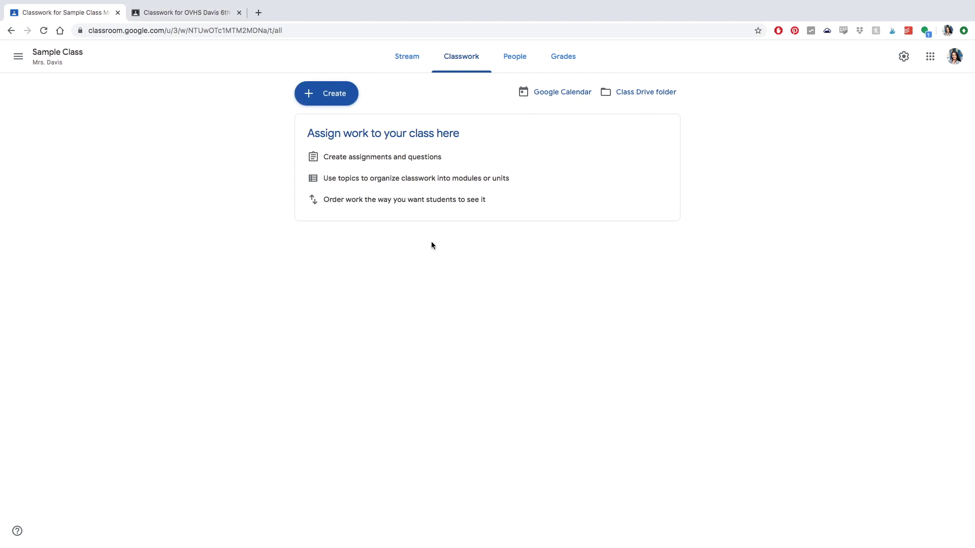
Start a new assignment for Sample Class, and try adding the first three other listed classes before restricting it to Sample Class again.
click(310, 93)
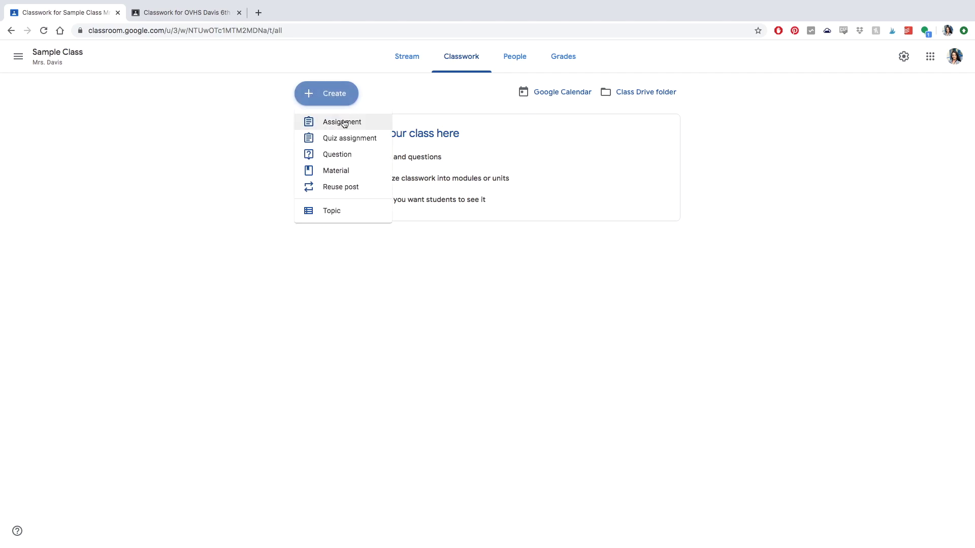
click(344, 122)
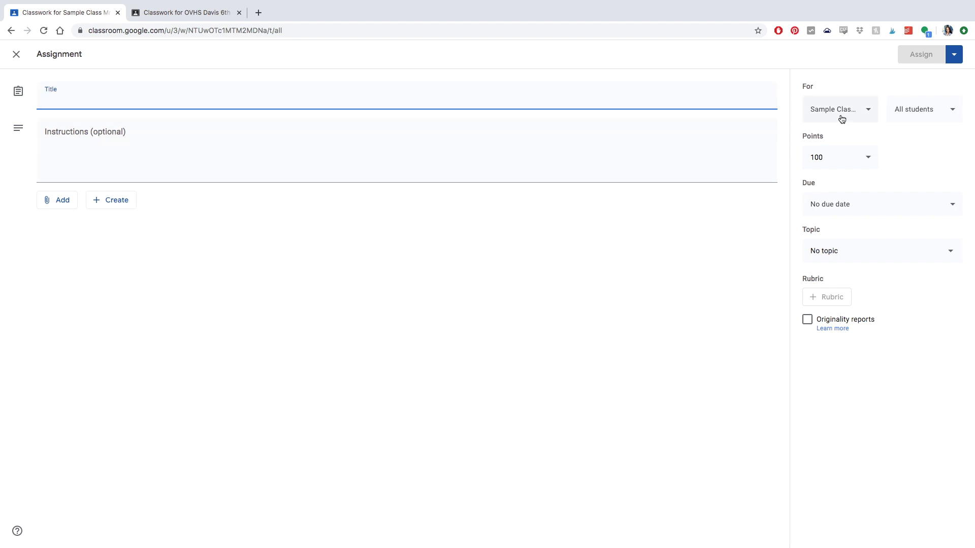
click(865, 116)
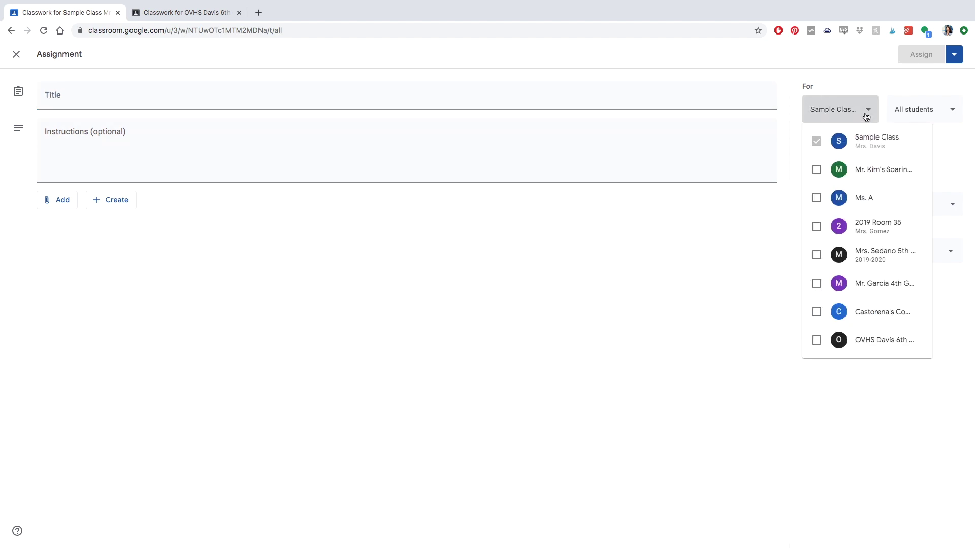
click(816, 170)
click(816, 198)
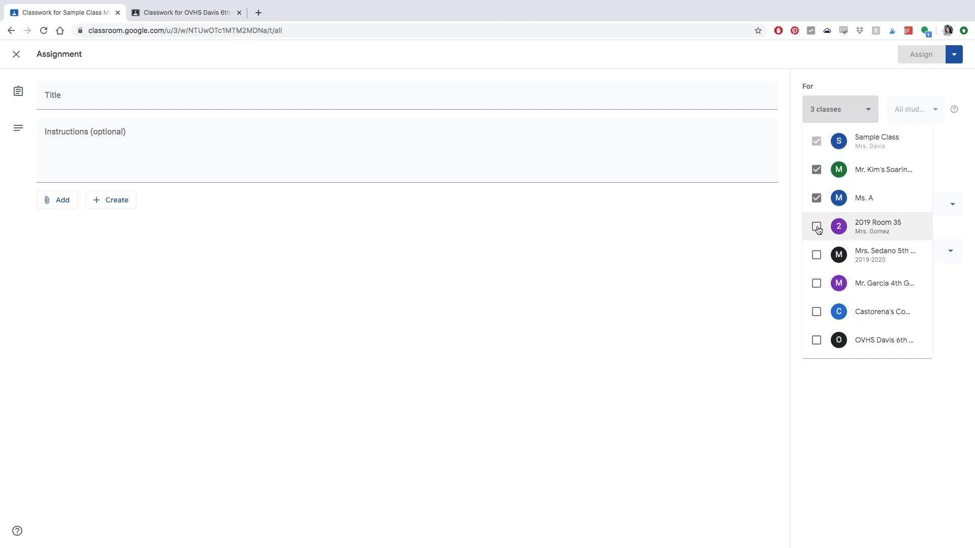
click(816, 226)
click(816, 169)
click(816, 198)
click(816, 226)
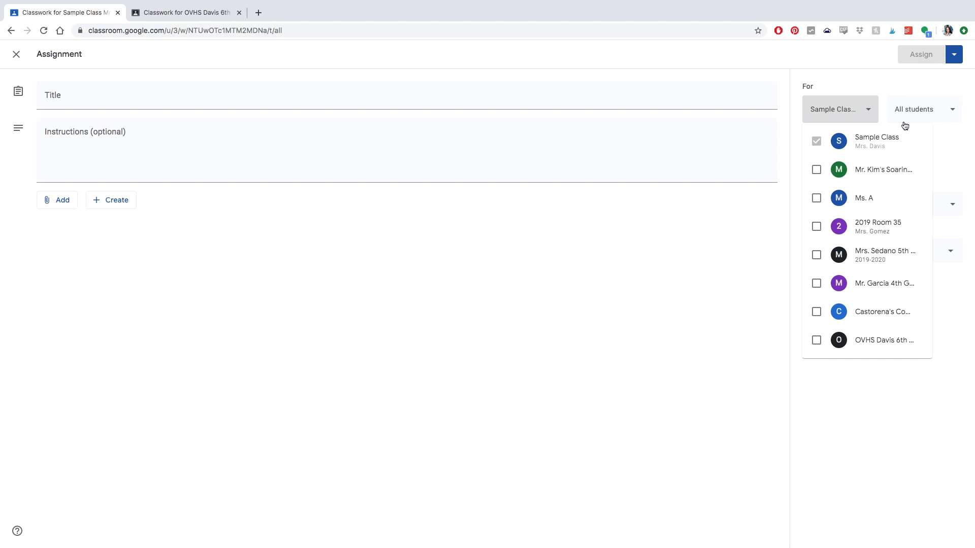
Look at the assignment's student selection and points options without changing them.
click(880, 74)
click(919, 109)
click(888, 77)
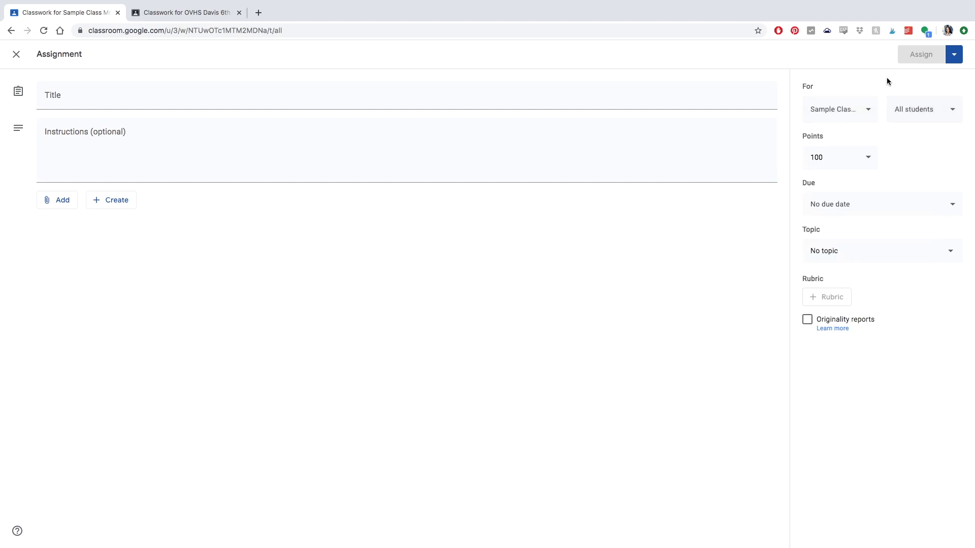
click(846, 162)
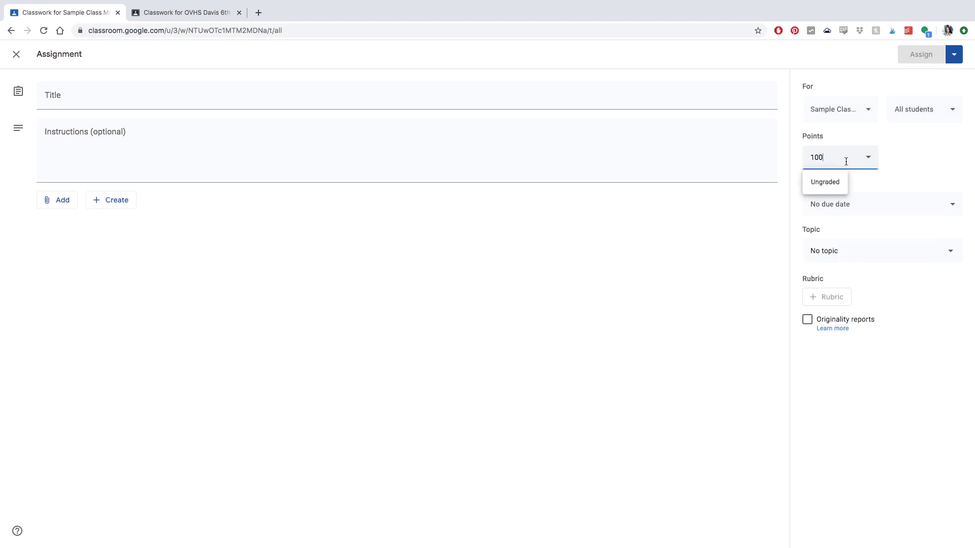
click(894, 158)
Set the assignment's due date to Mar 30, 2020 at 11:59 PM.
click(854, 205)
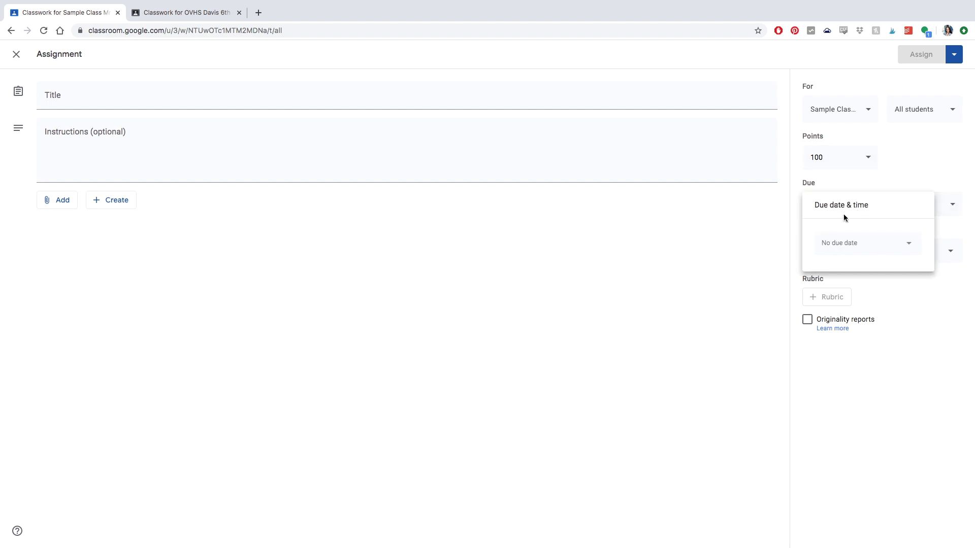
click(907, 245)
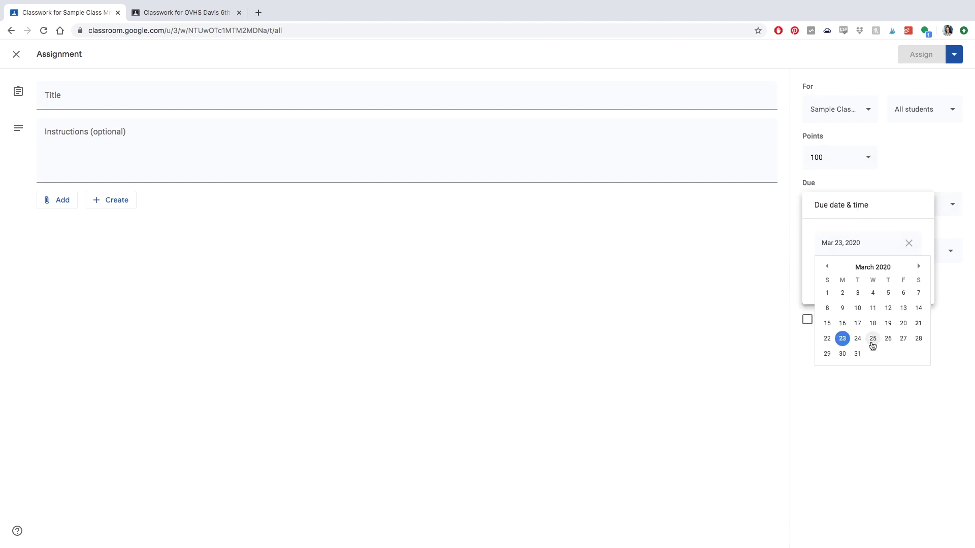
click(847, 354)
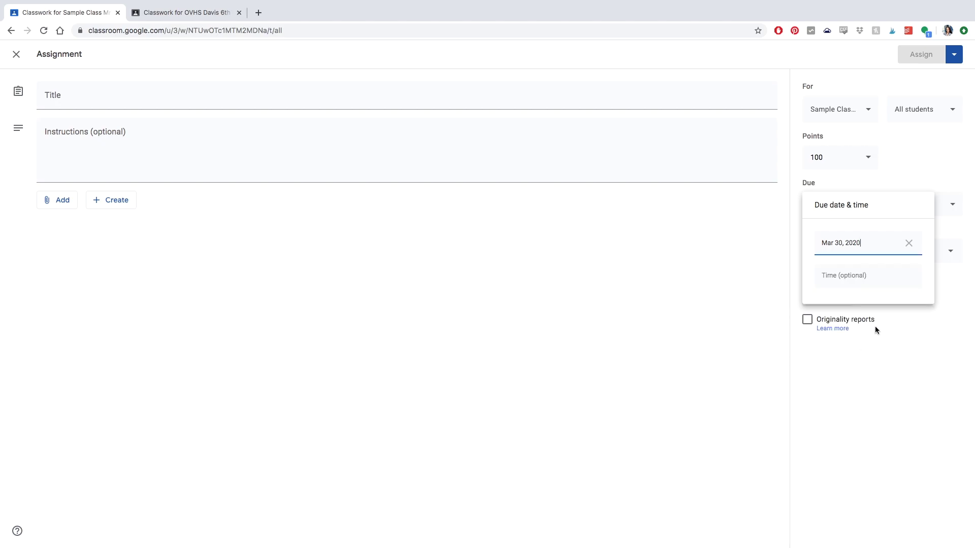
click(892, 275)
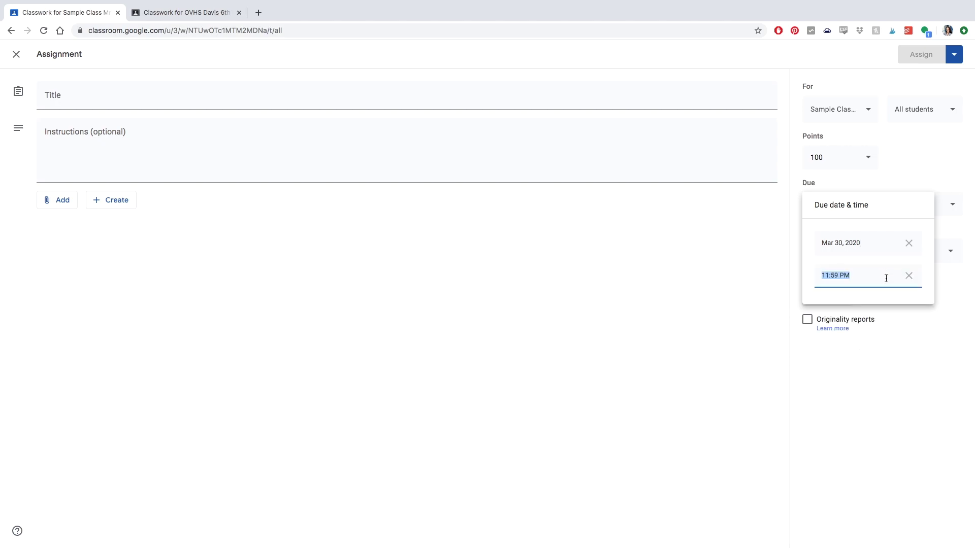
click(919, 179)
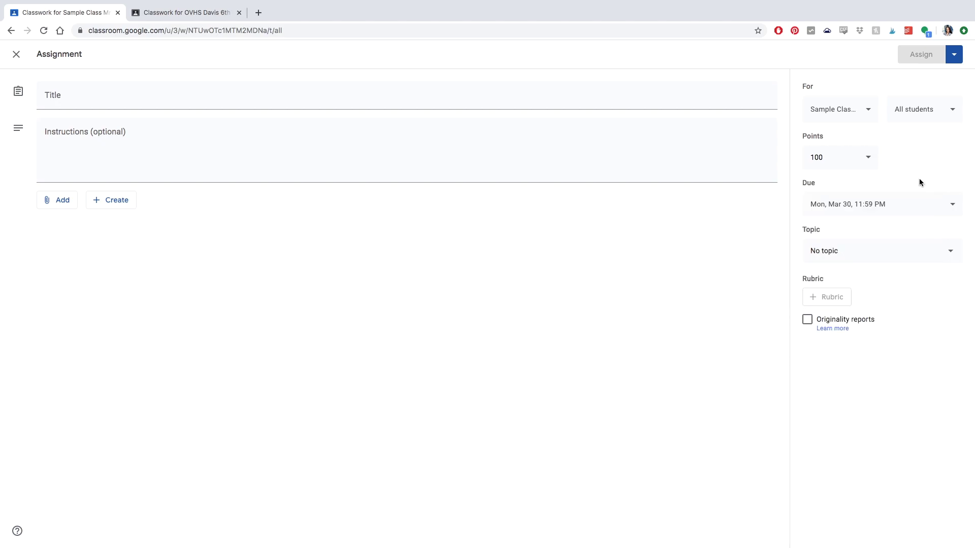
Check the assignment's topic choices and its assign, schedule and draft options, and discard the draft.
click(894, 257)
click(864, 282)
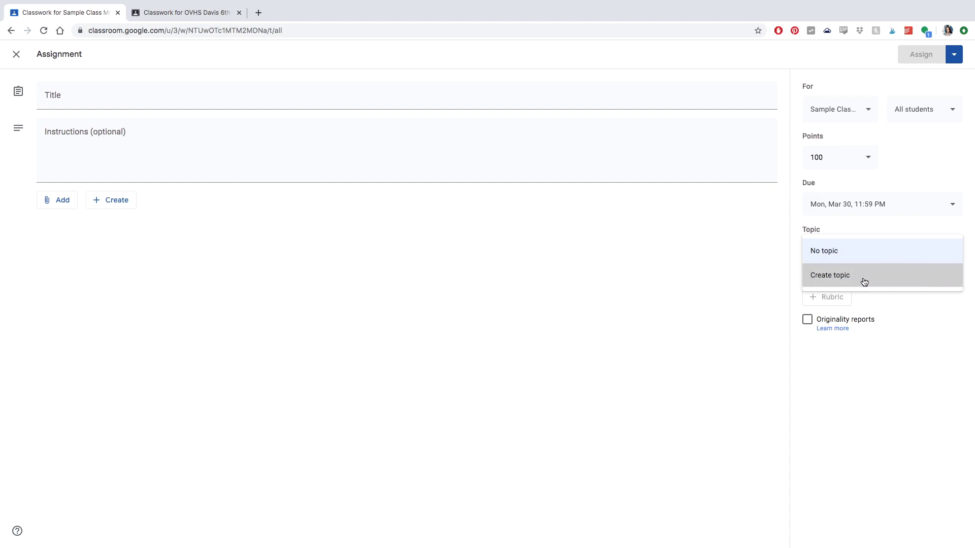
click(866, 376)
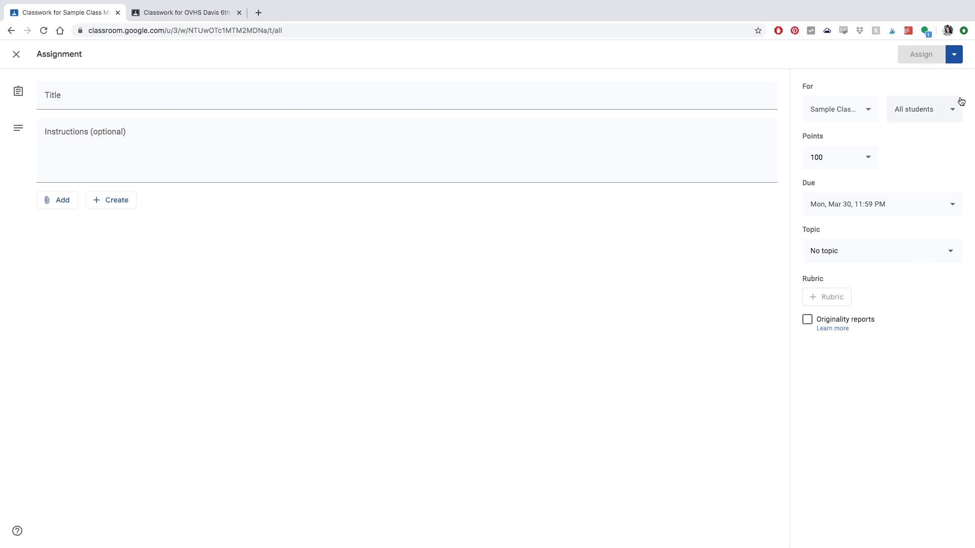
click(954, 55)
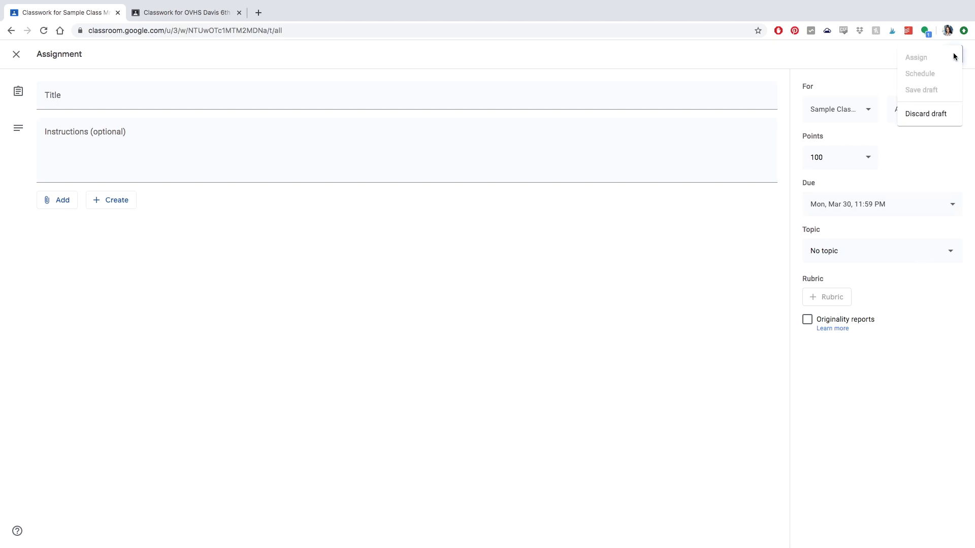
click(930, 115)
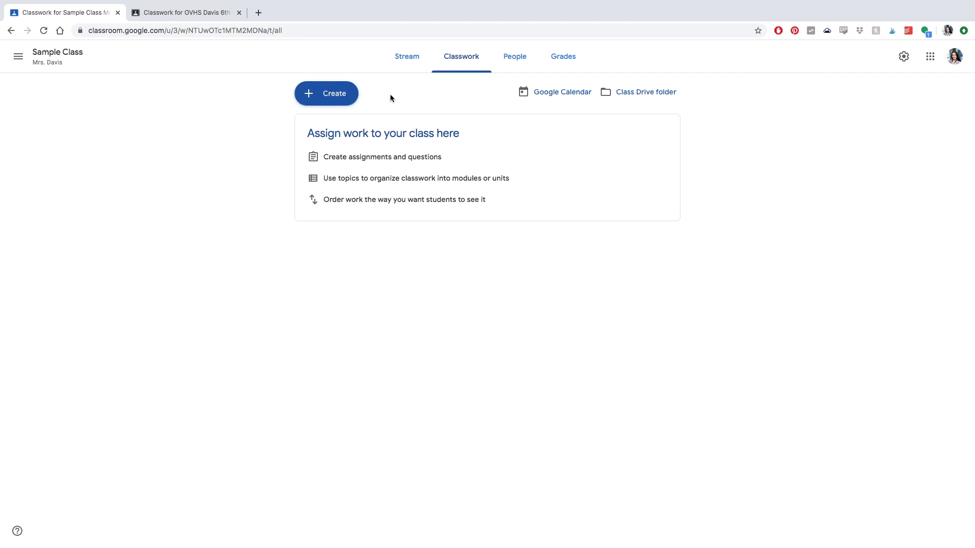
Add the topics "Math" and "ELA" to Sample Class's classwork.
click(333, 97)
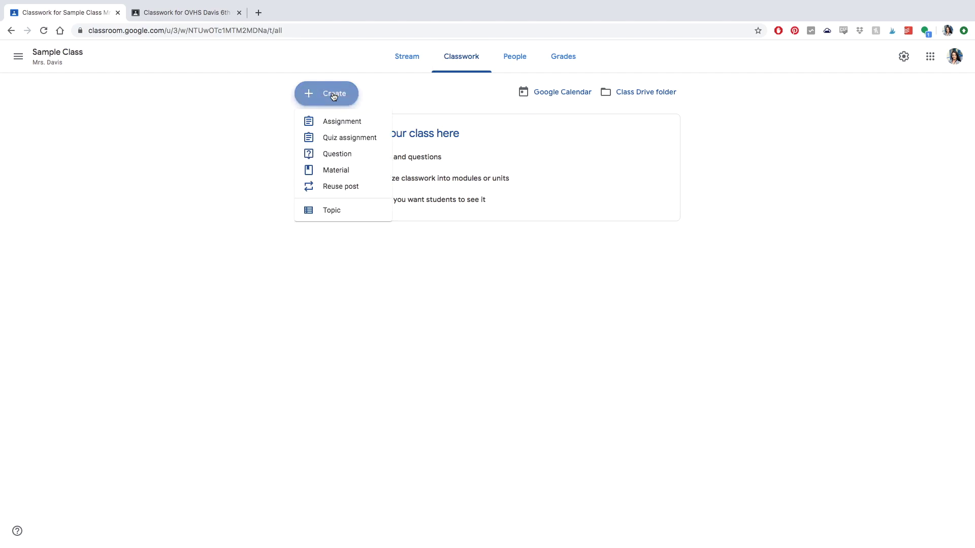
click(330, 211)
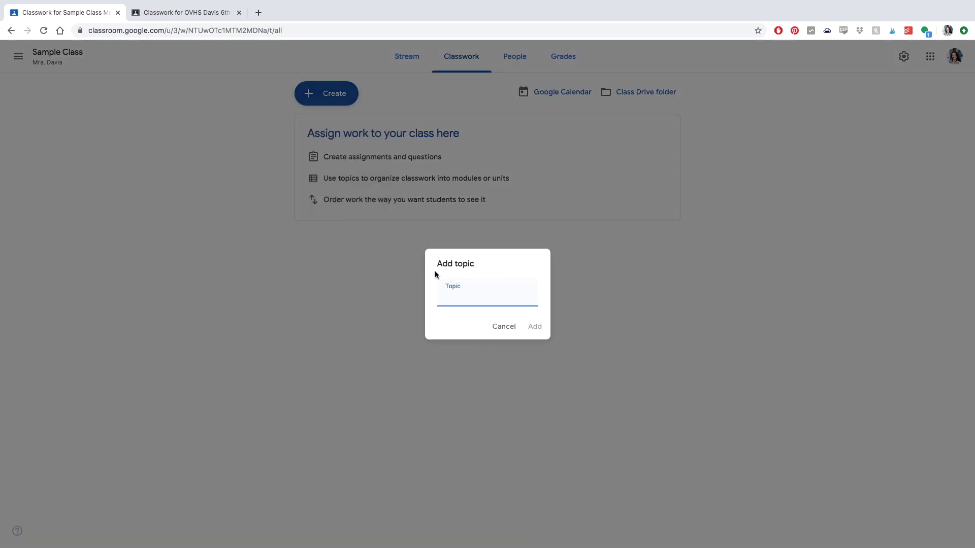
text(Math)
click(537, 323)
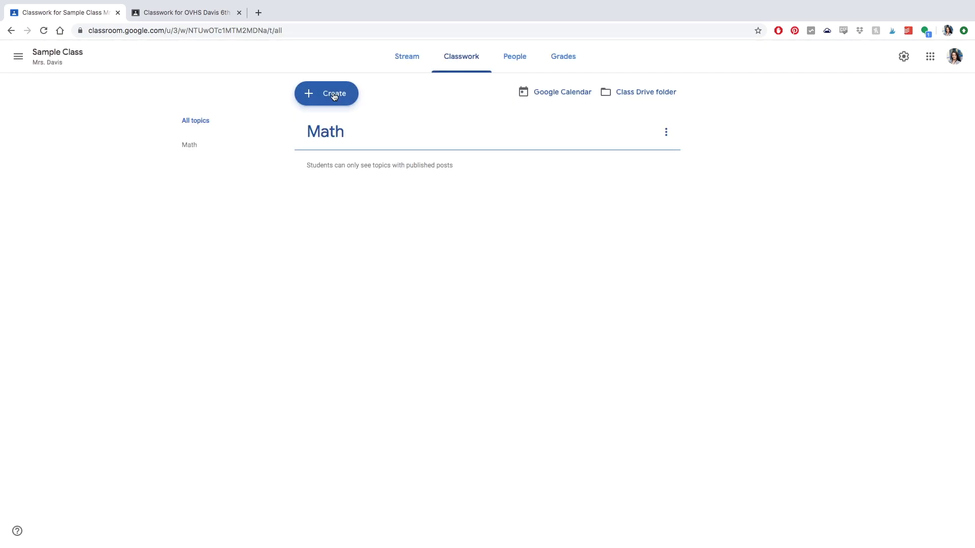
click(334, 96)
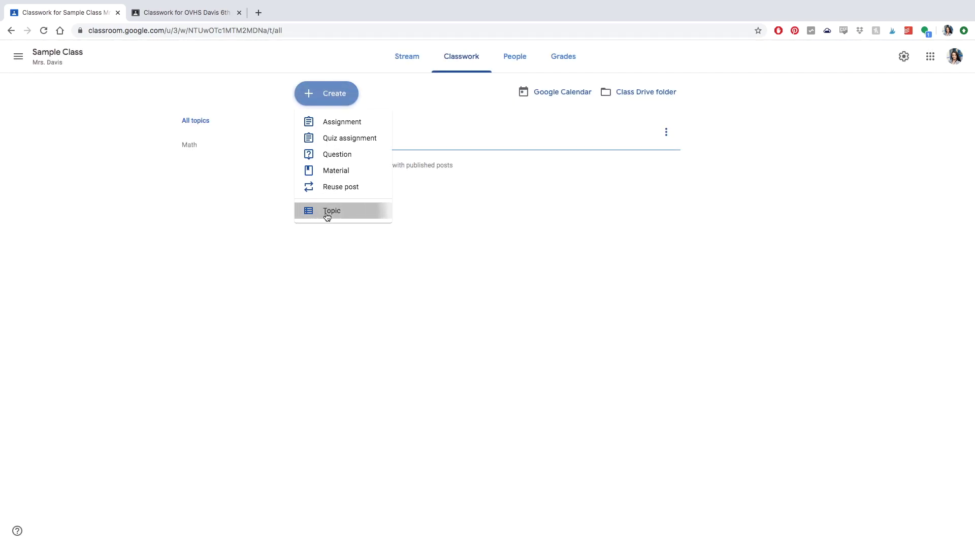
click(328, 211)
text(ELA)
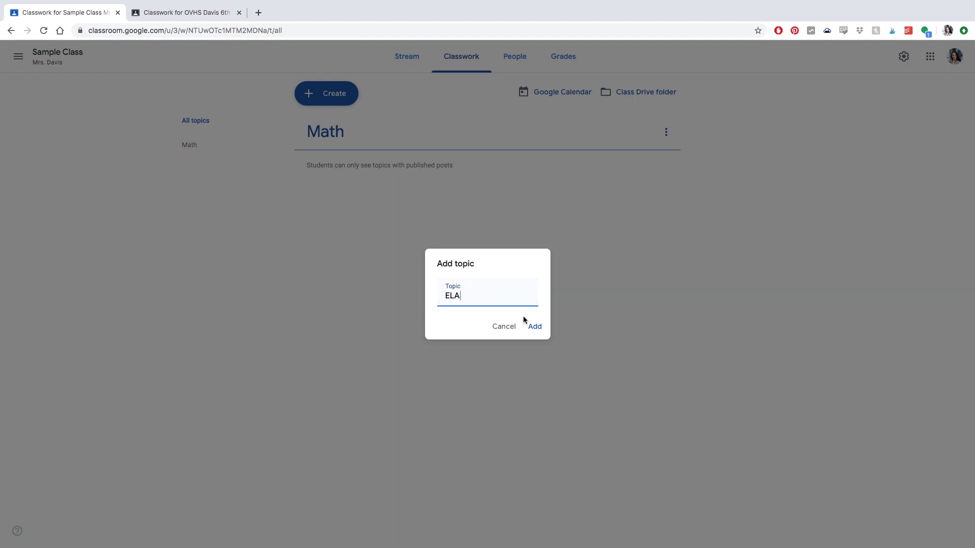
click(535, 328)
Add the topics "Science" and "Writing" to Sample Class's classwork.
click(327, 94)
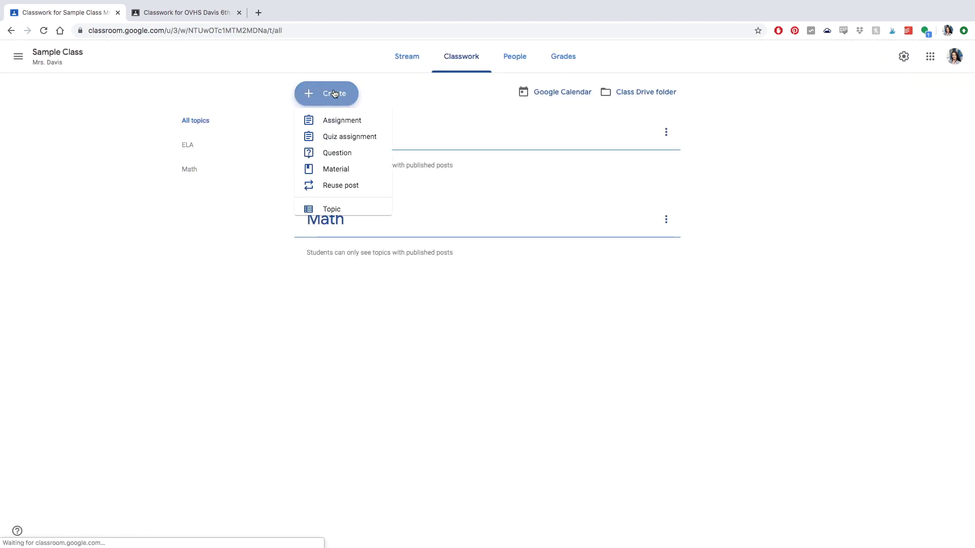
click(331, 211)
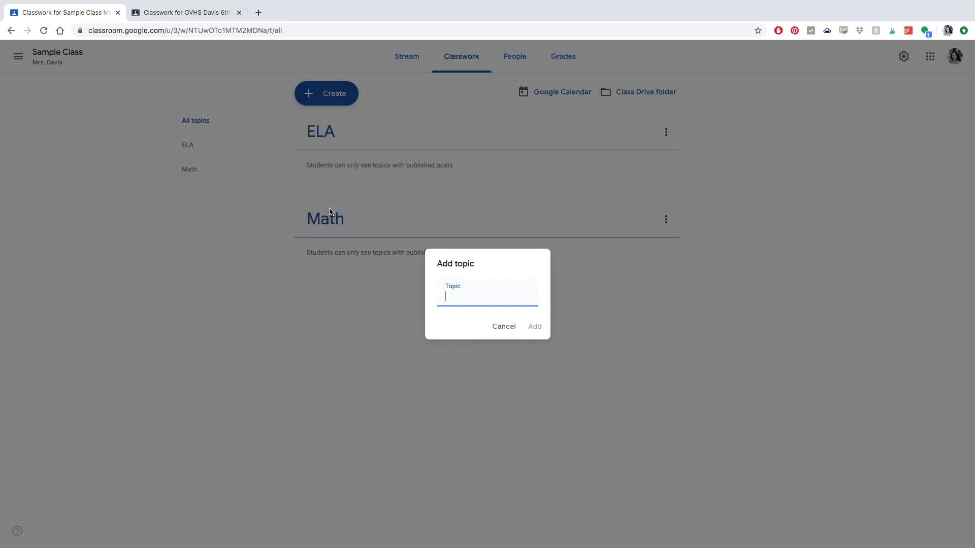
text(Science)
click(536, 326)
click(333, 104)
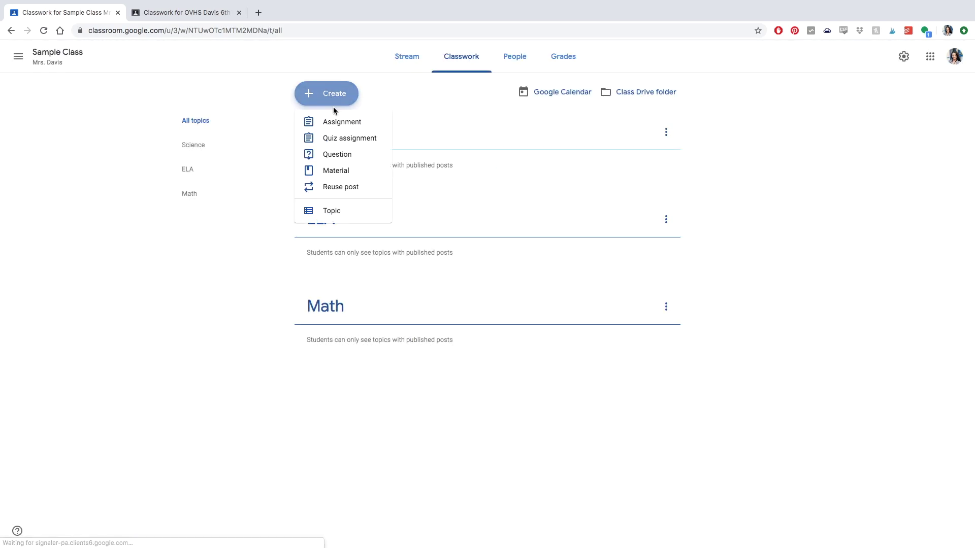
click(323, 210)
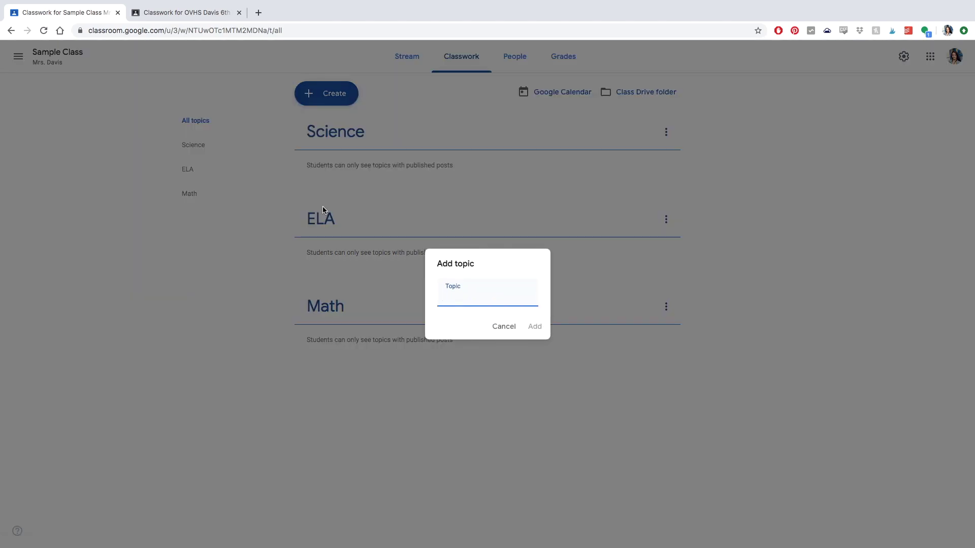
text(Wrt)
click(536, 328)
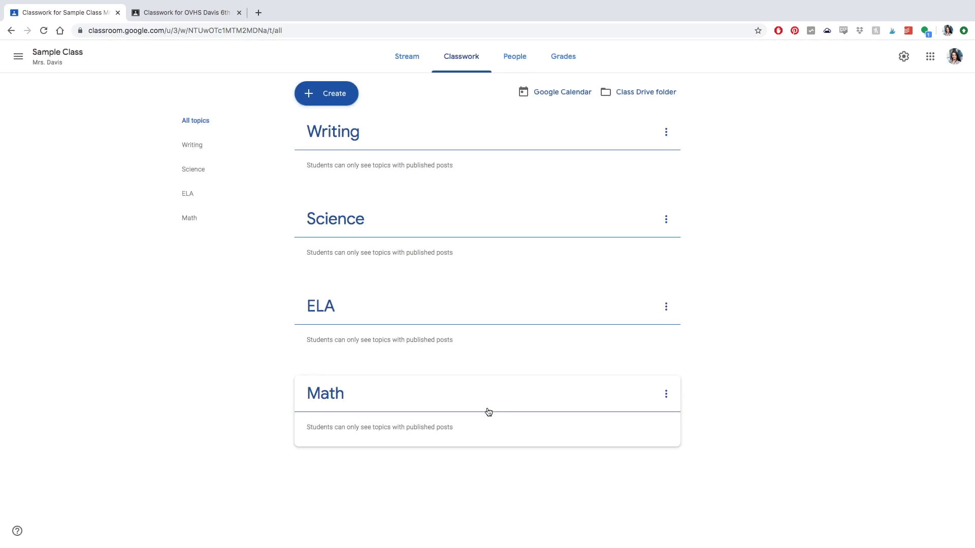
Start a new assignment in Sample Class with the title "What is your favorite thing to do after school?".
click(333, 102)
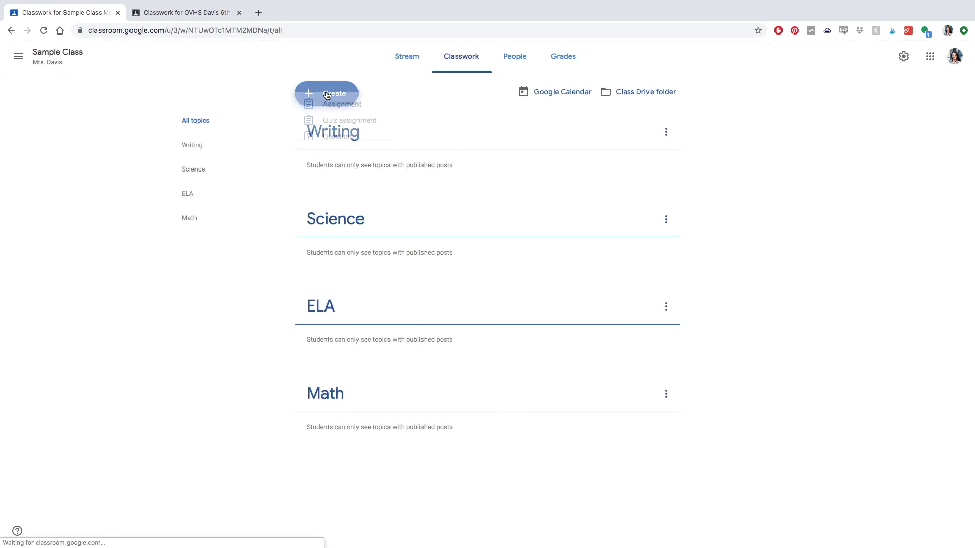
click(331, 122)
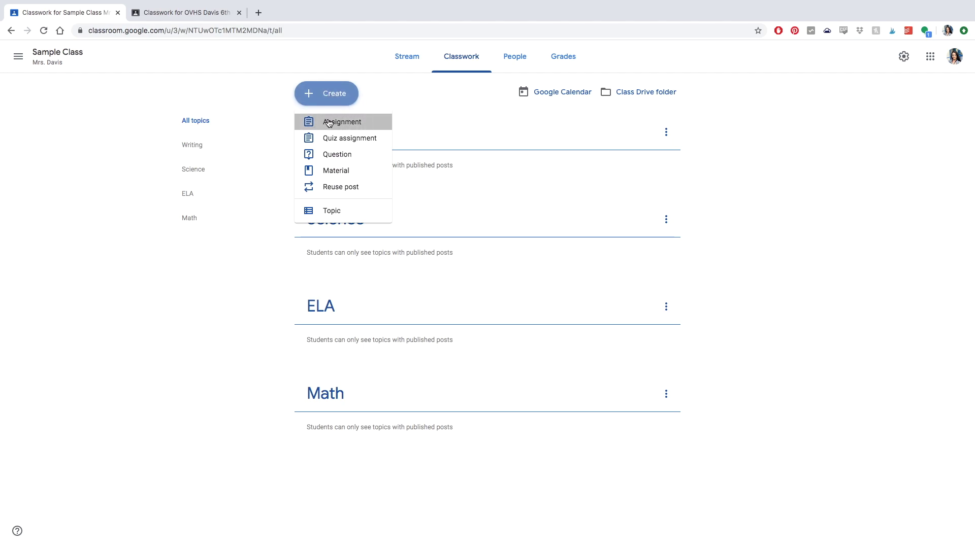
text(Writing-)
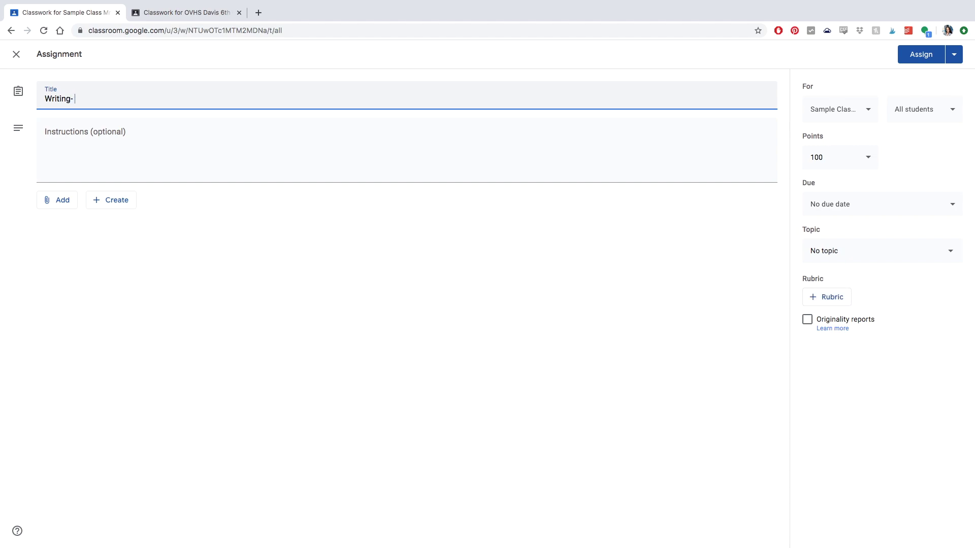
key(BackSpace)
key(BackSpace)
key(BackSpace)
key(BackSpace)
key(BackSpace)
key(BackSpace)
key(BackSpace)
text(What is your favorite thing to do)
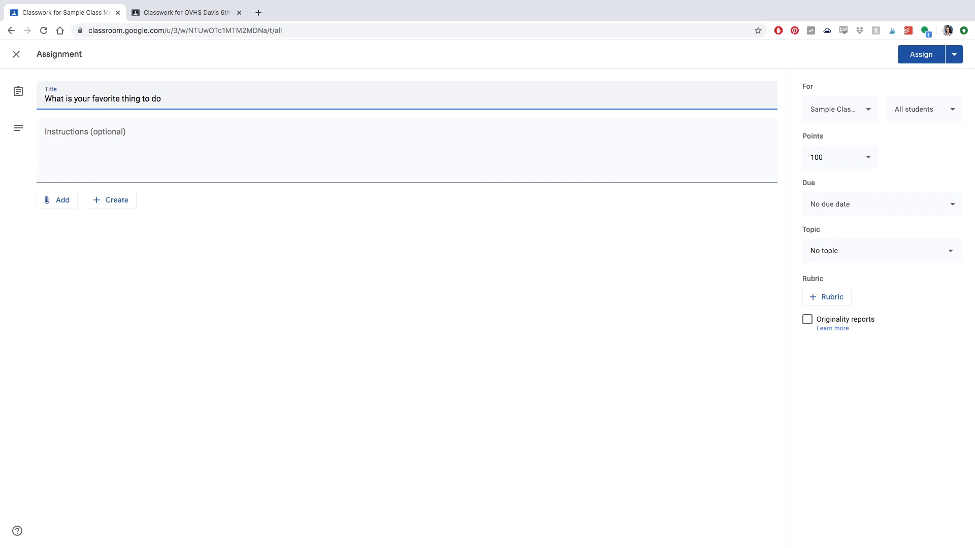
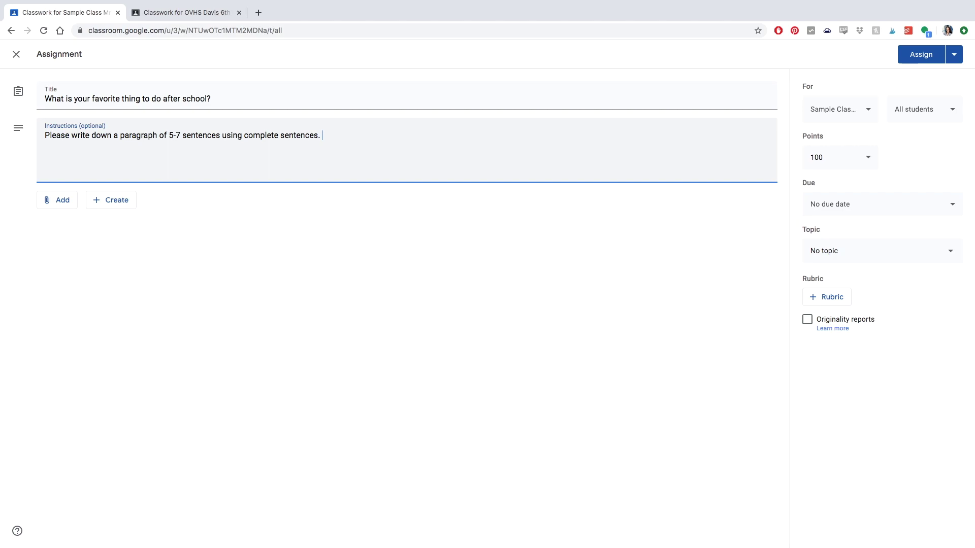
Complete the assignment's instructions with "Some of the prompts can include...." and check the attachment and class choices.
text(of the prompts)
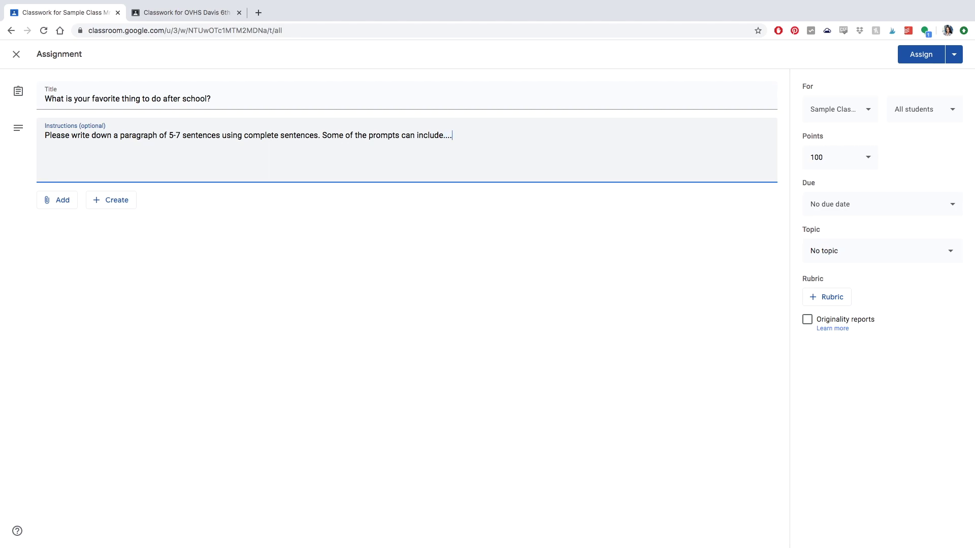
click(61, 200)
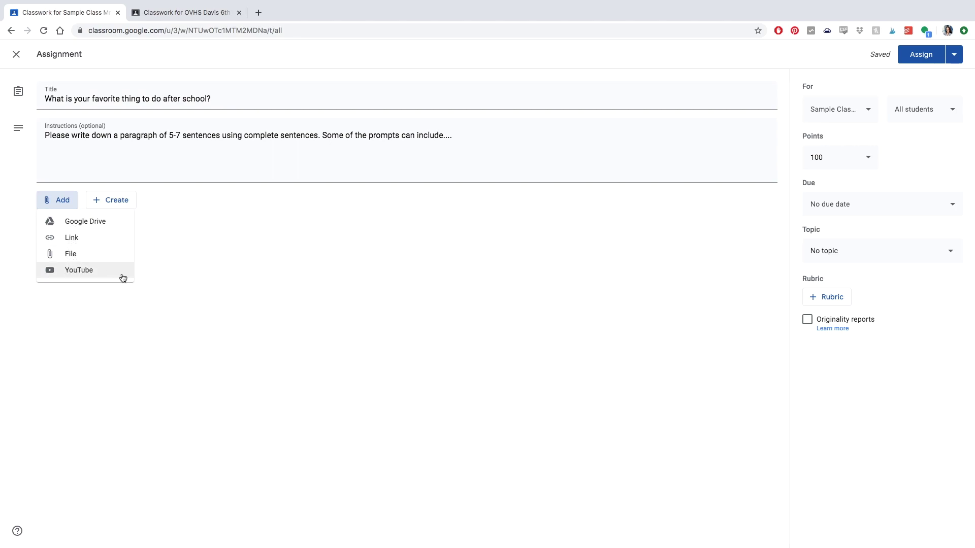
click(276, 252)
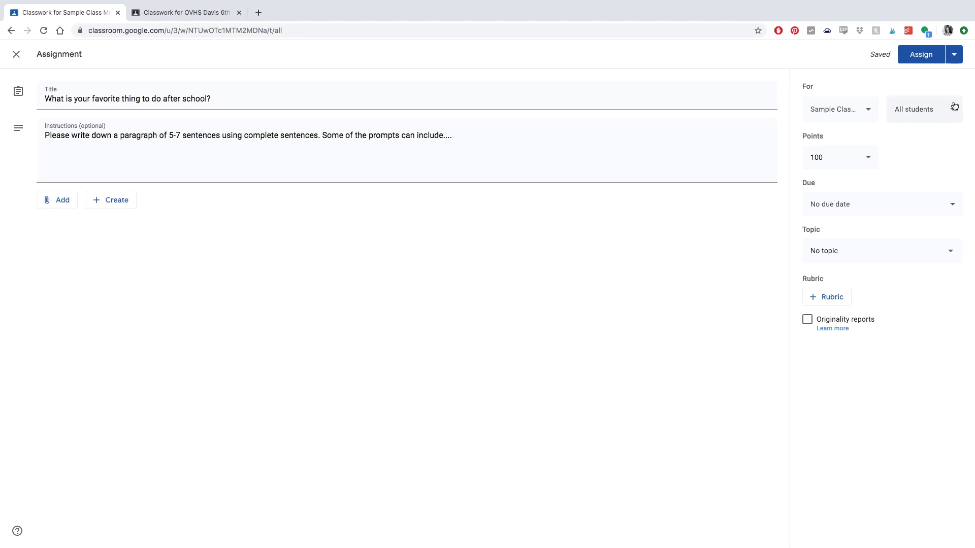
click(847, 117)
click(873, 88)
Set the assignment's due date to Mar 30, 2020 and its topic to Writing.
click(870, 202)
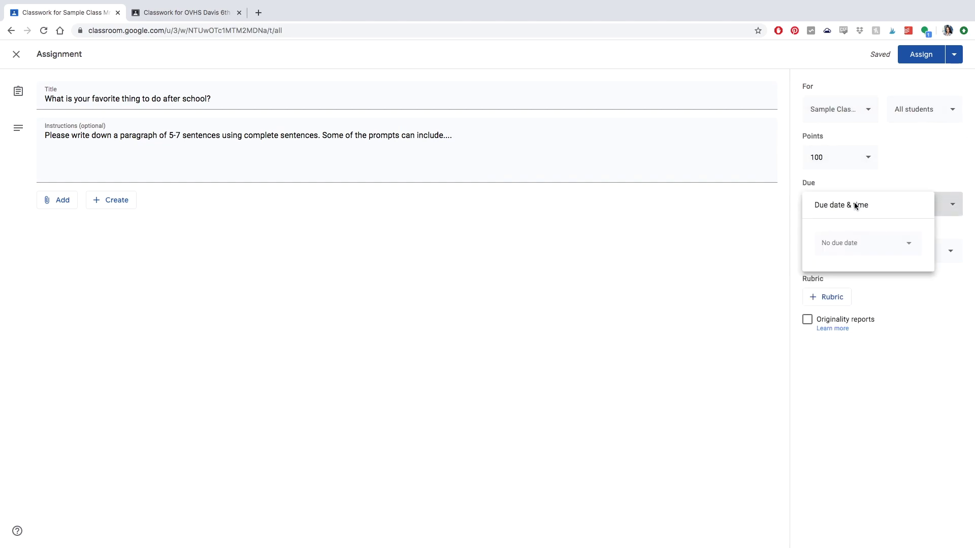
click(859, 247)
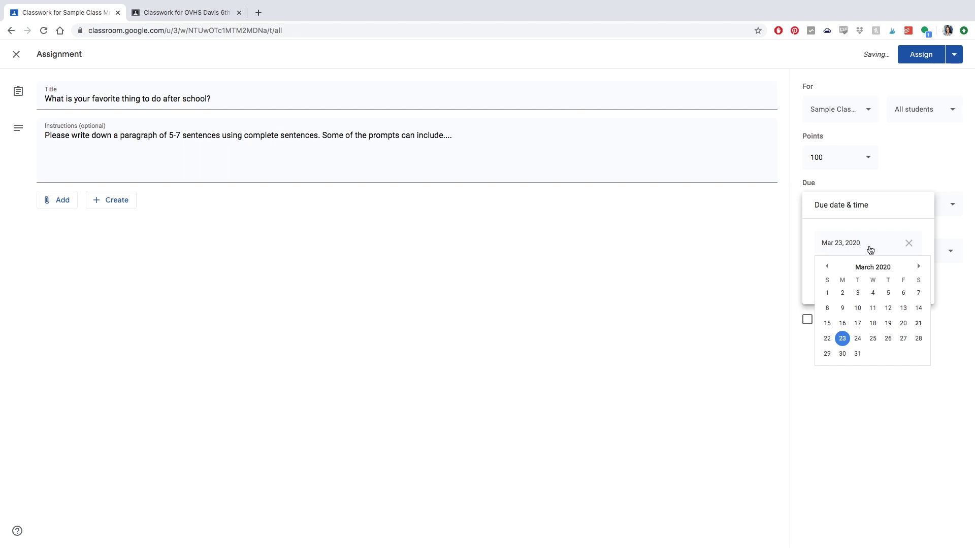
click(842, 353)
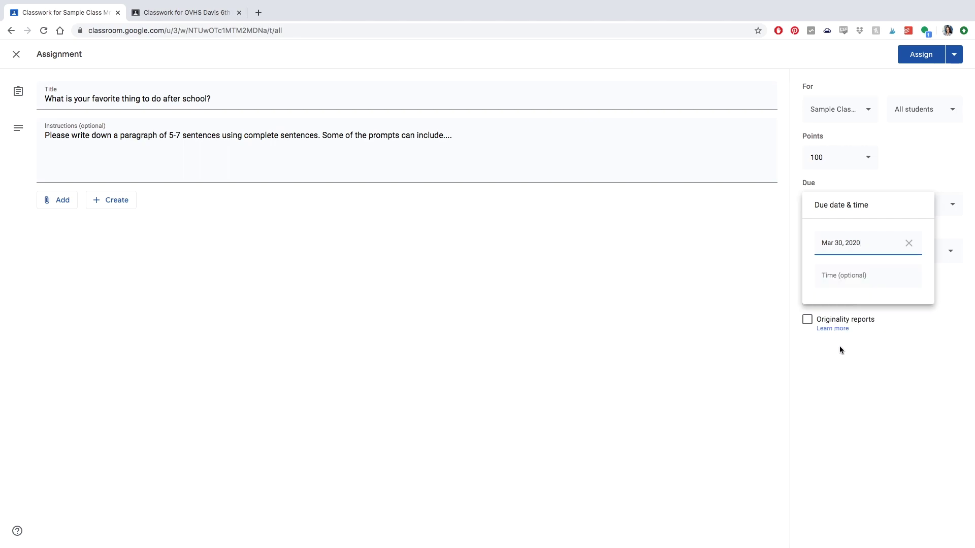
click(847, 281)
click(853, 320)
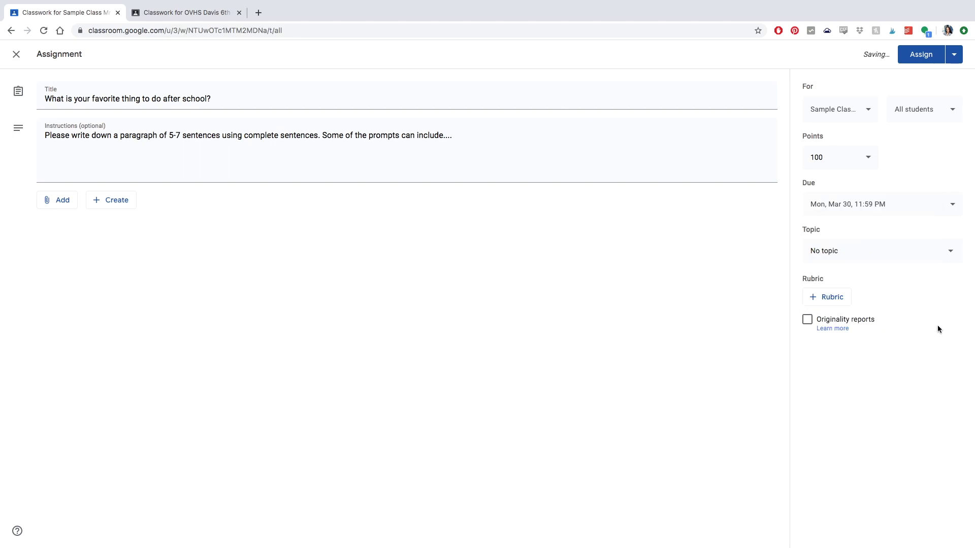
click(876, 259)
click(834, 383)
Prefix the assignment's title with "Assignment #1:".
click(47, 100)
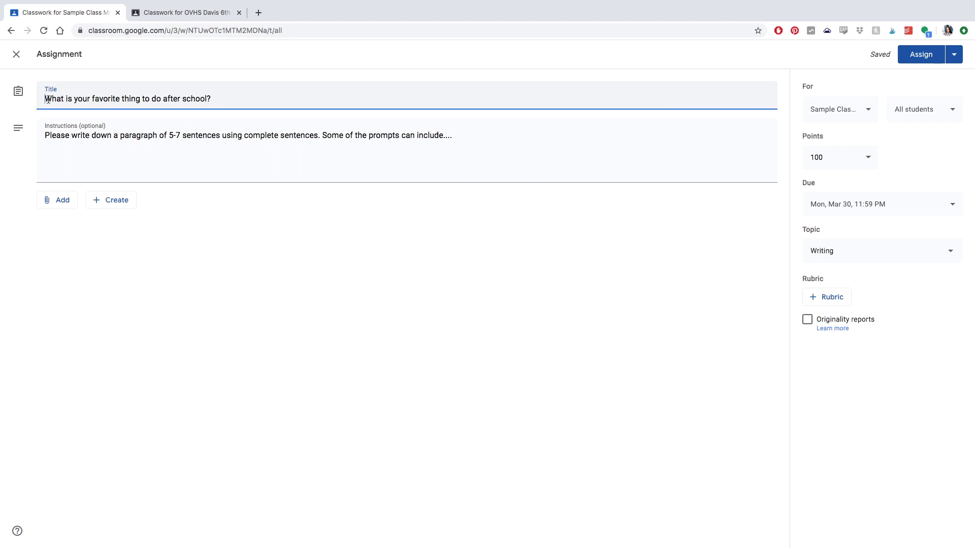
text(Assignment )
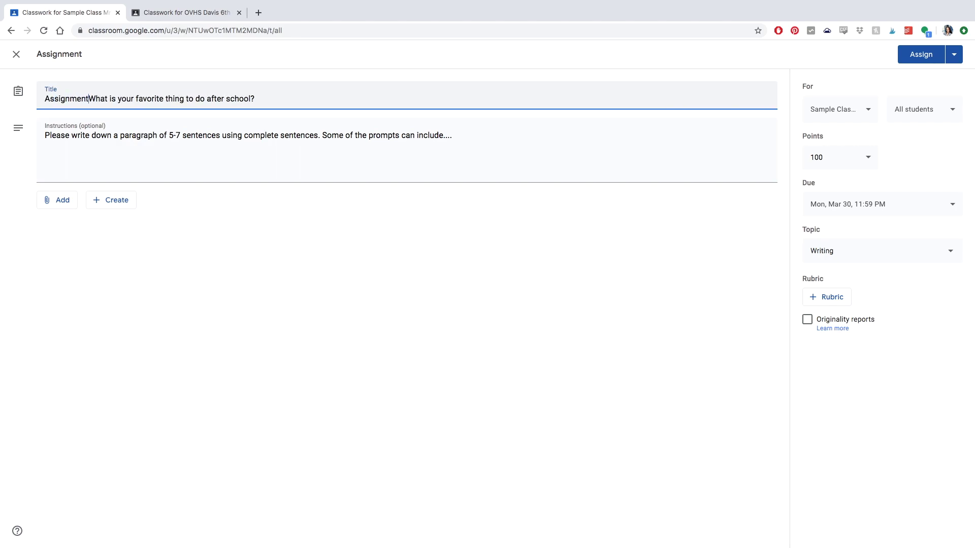
text(#1)
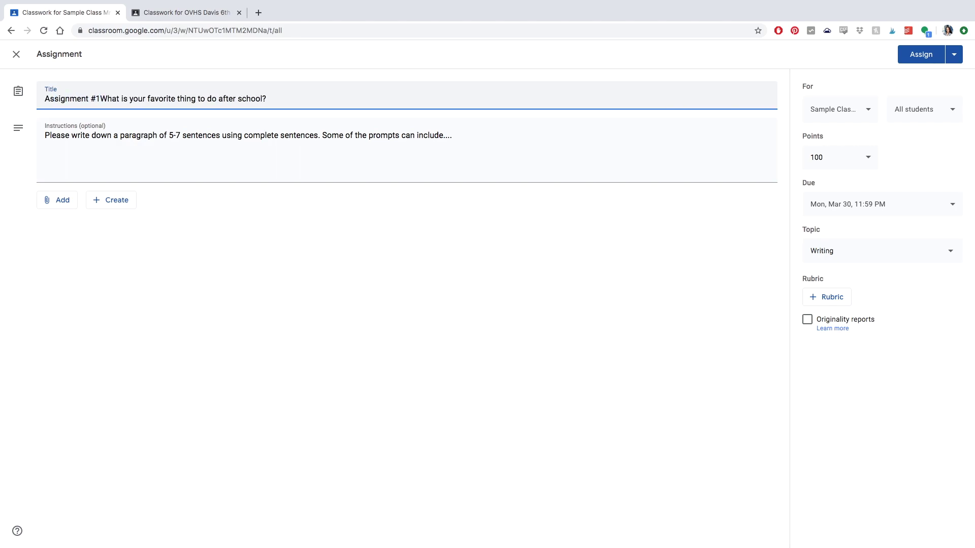
text(:)
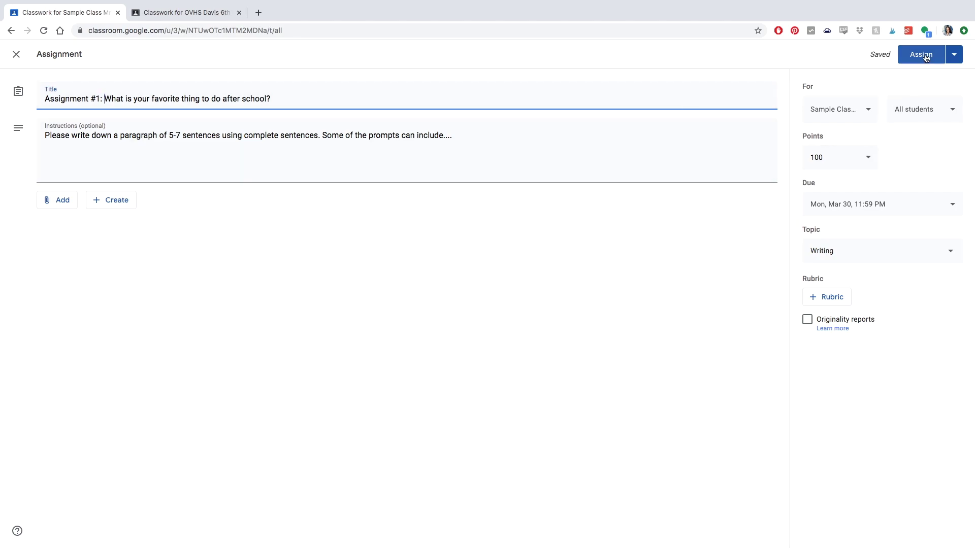
Assign the writing assignment to all students of Sample Class.
click(954, 55)
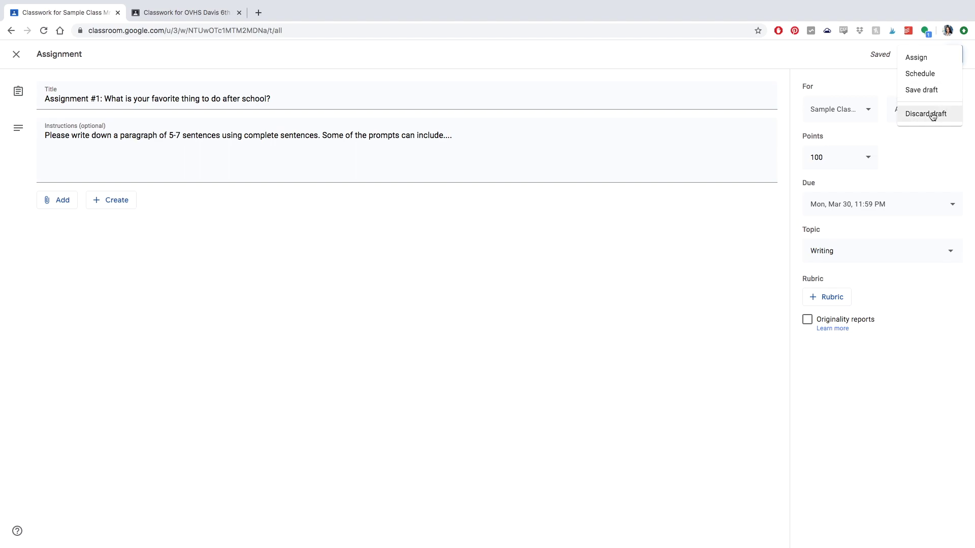
click(929, 58)
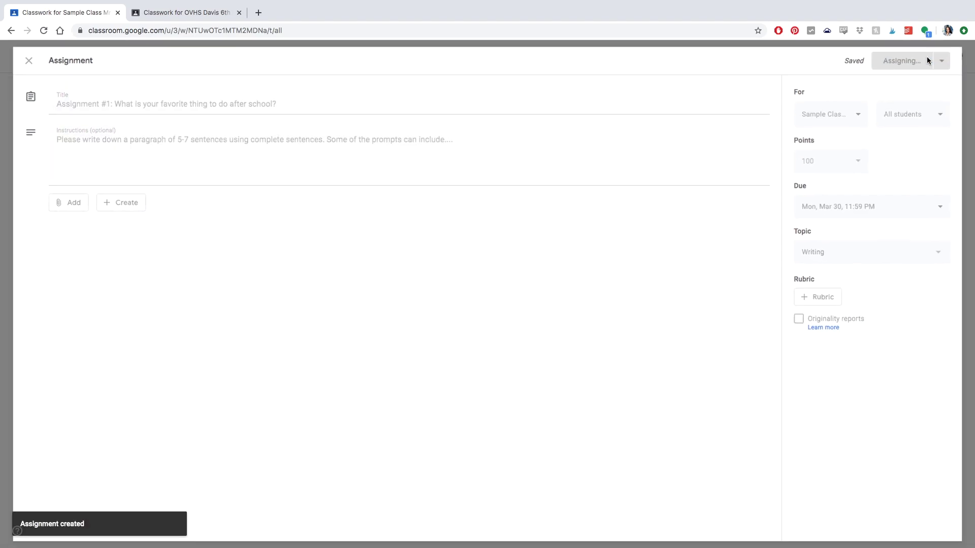
drag(421, 170, 370, 113)
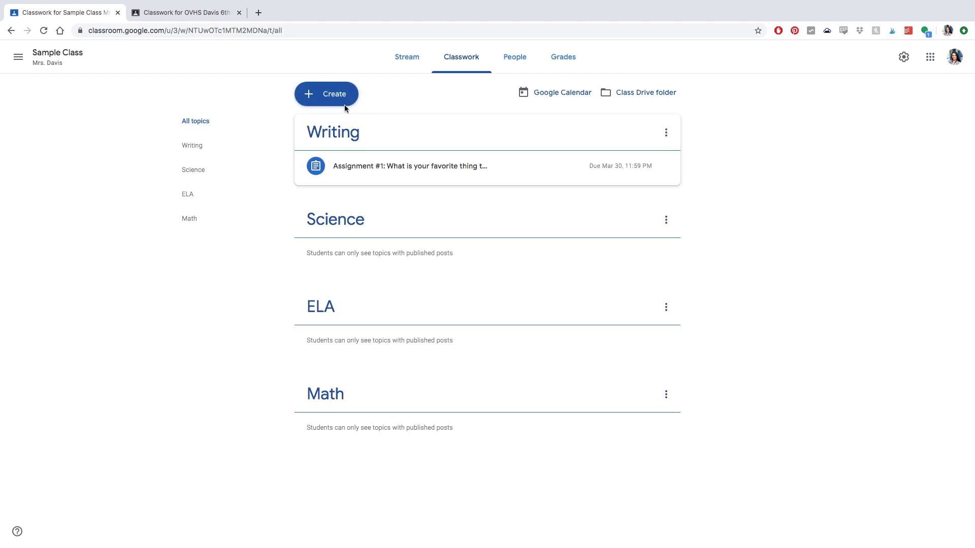
Start a quiz assignment titled "Math Multiplication Quiz #1" with the instructions "Please complete the quiz in one sitting.".
click(330, 94)
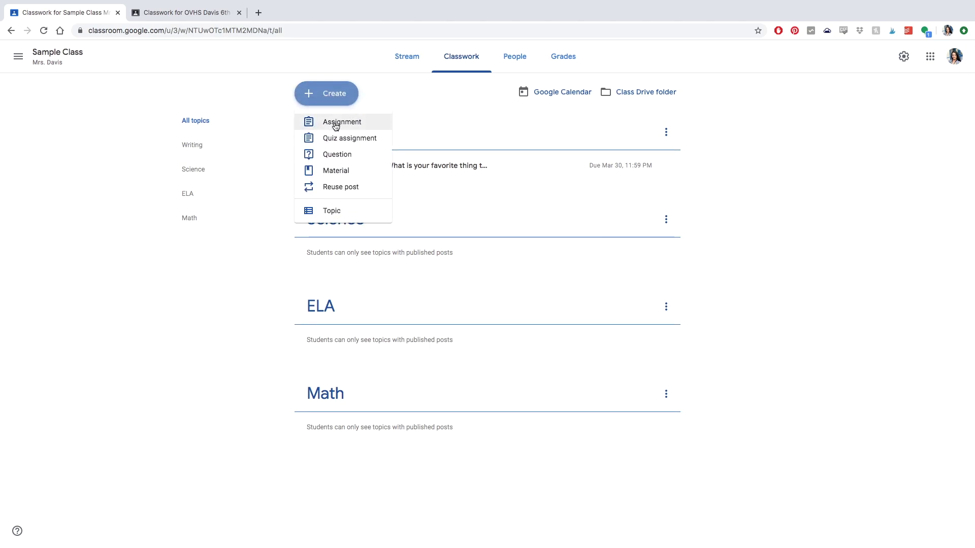
click(335, 139)
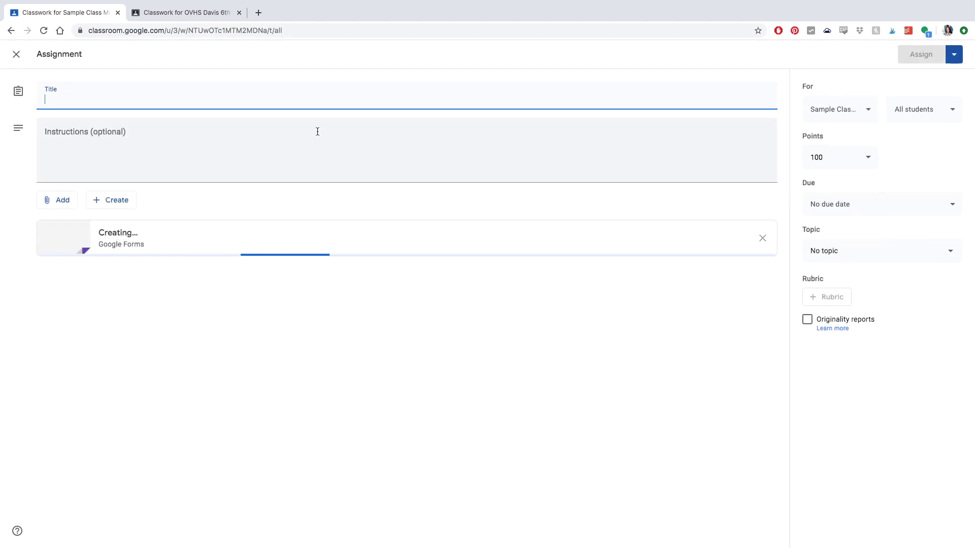
click(191, 104)
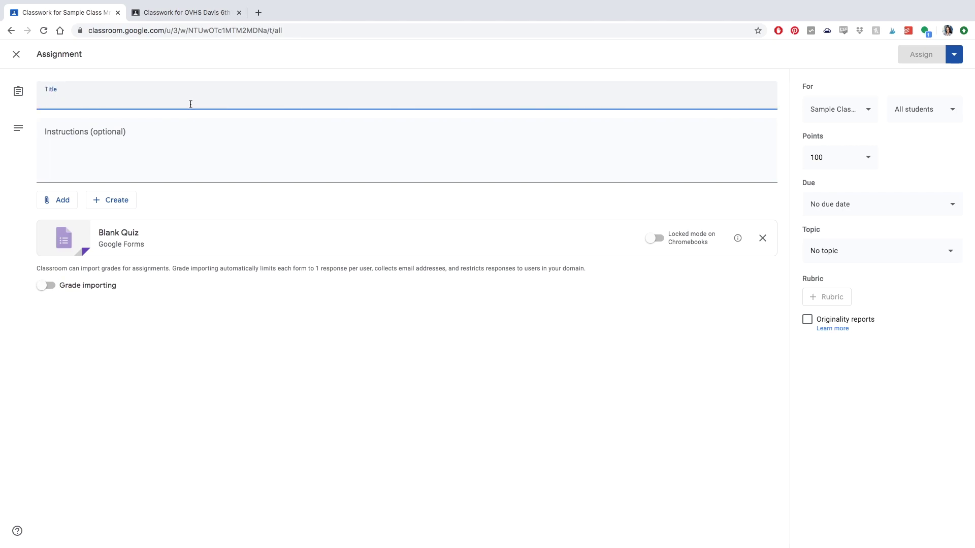
text(Math Multiplication Quiz #1)
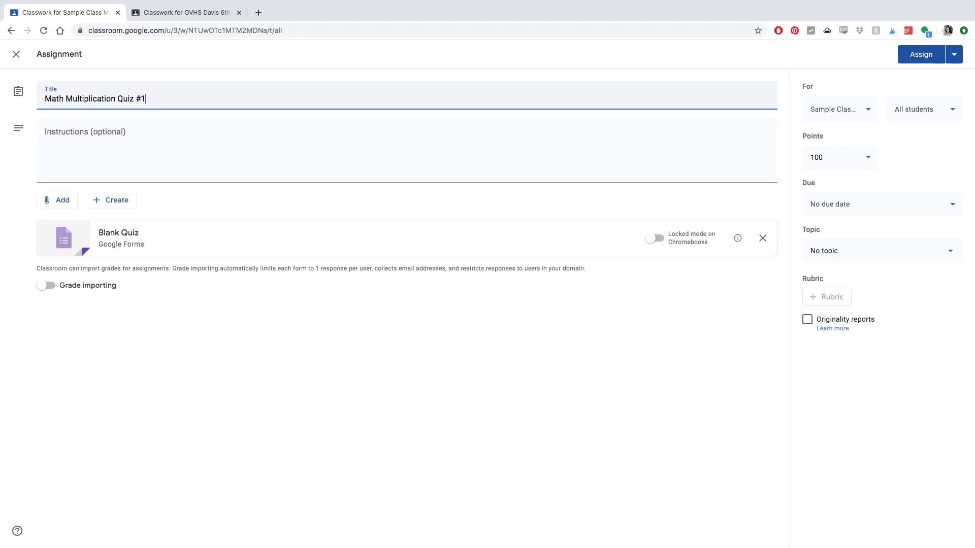
click(188, 128)
text(Please complete the quiz in one sitting.)
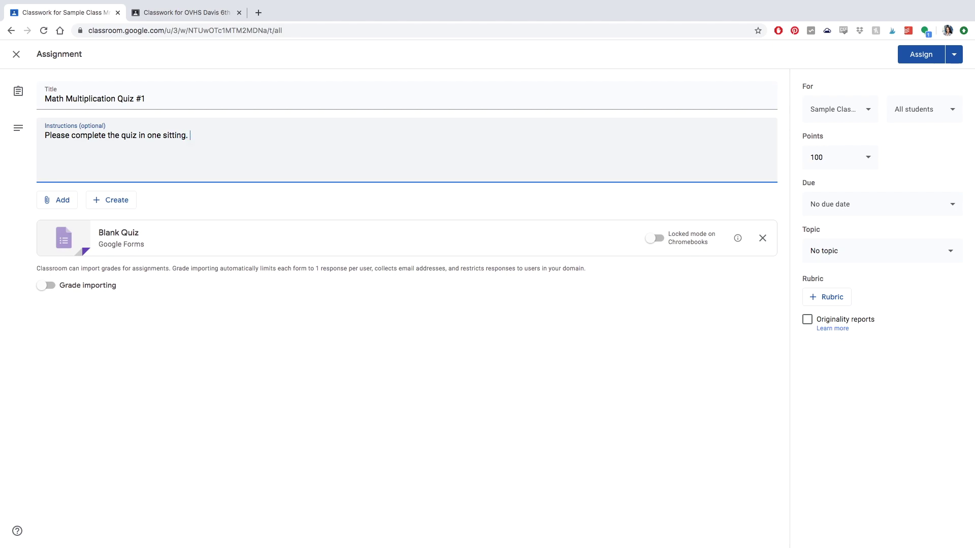
Open the attached blank quiz in Google Forms and set its title to "Multiplication Quiz #1" and its description to "Date".
click(116, 232)
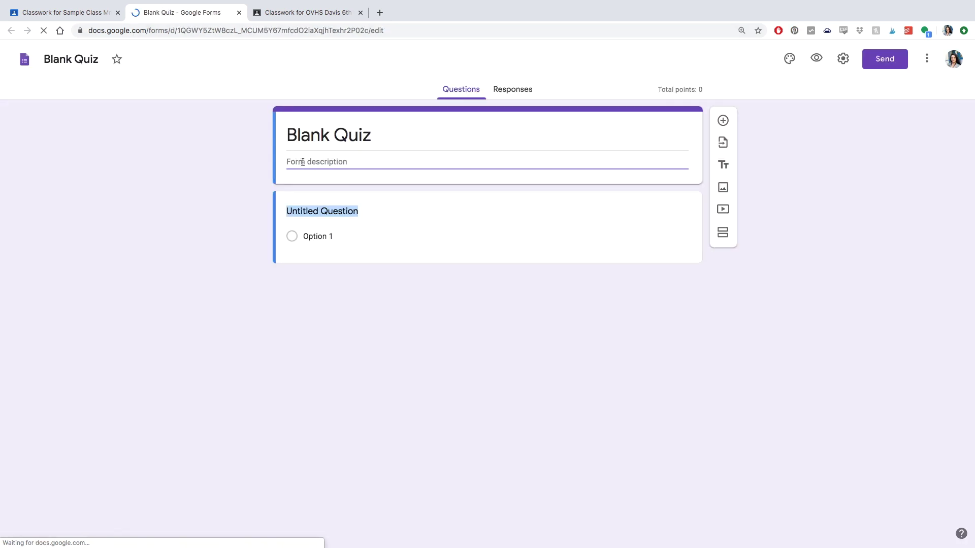
text(m)
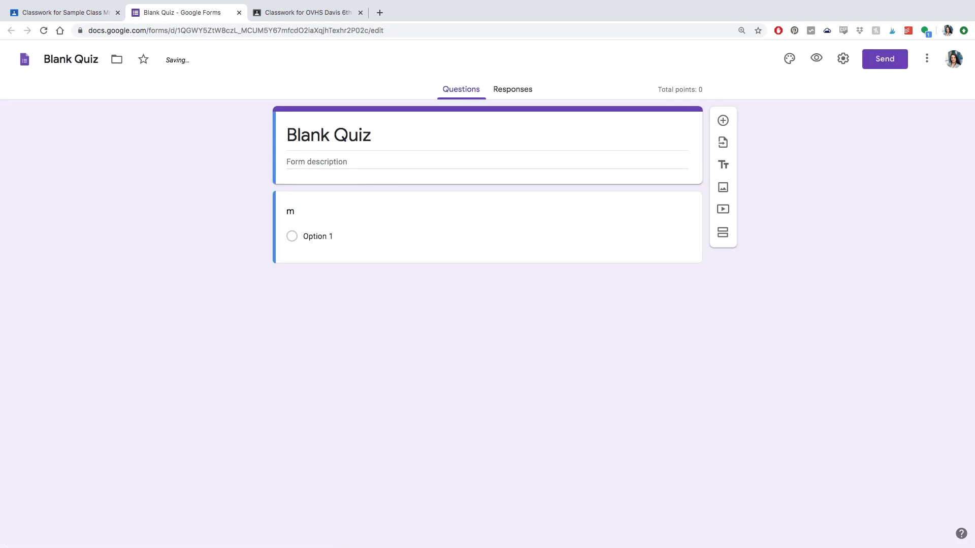
text(Multip)
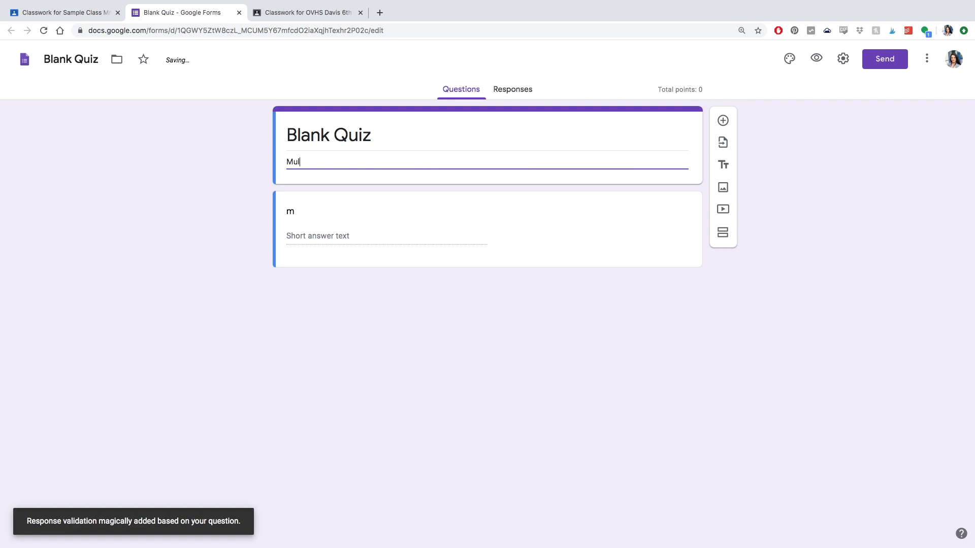
triple_click(329, 139)
text(M)
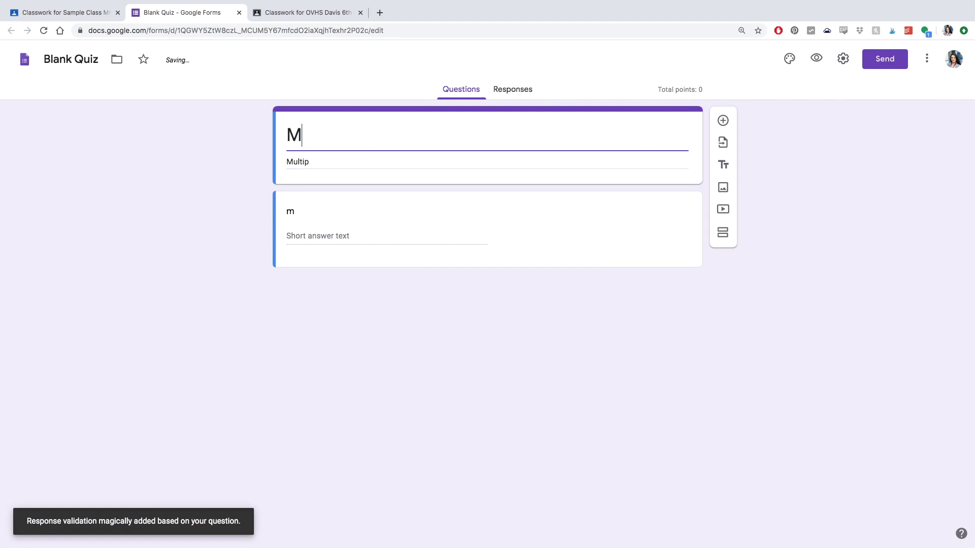
text(ultiplication Quiz #1)
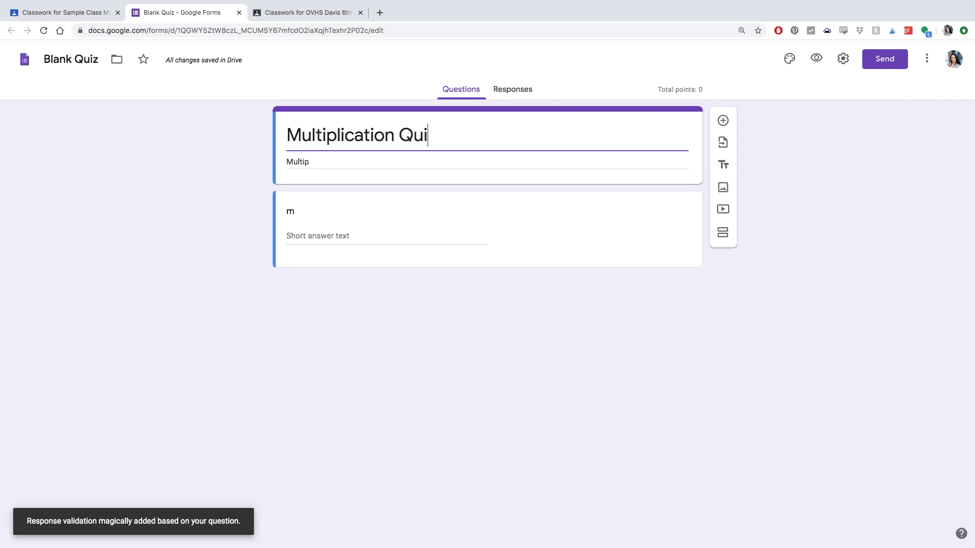
double_click(305, 161)
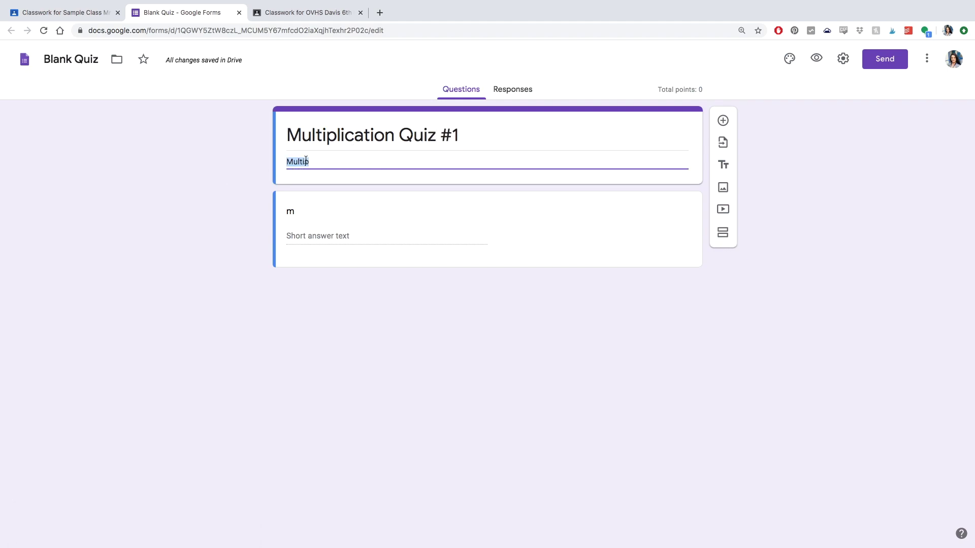
text(Date)
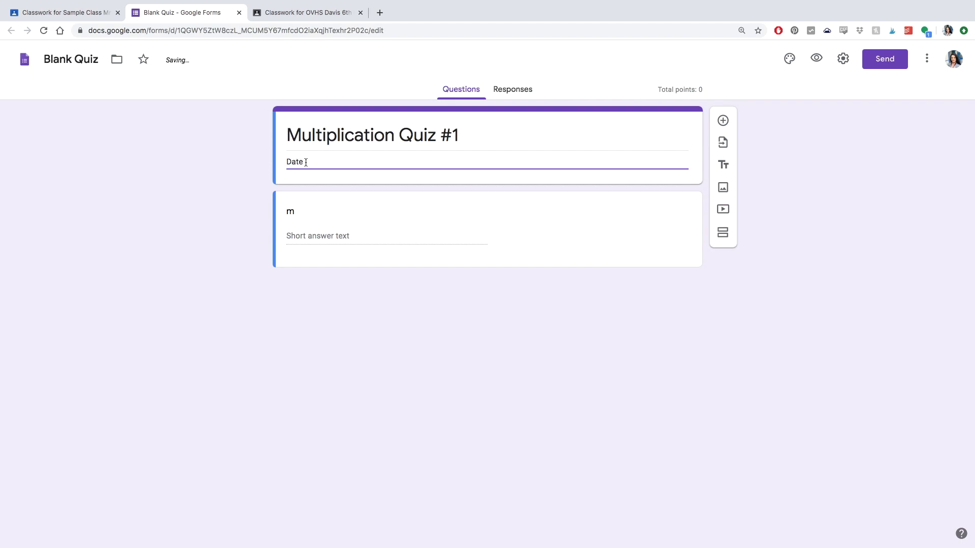
Make the quiz's first question a short-answer question reading "8x10=".
click(299, 209)
text(akdhjas)
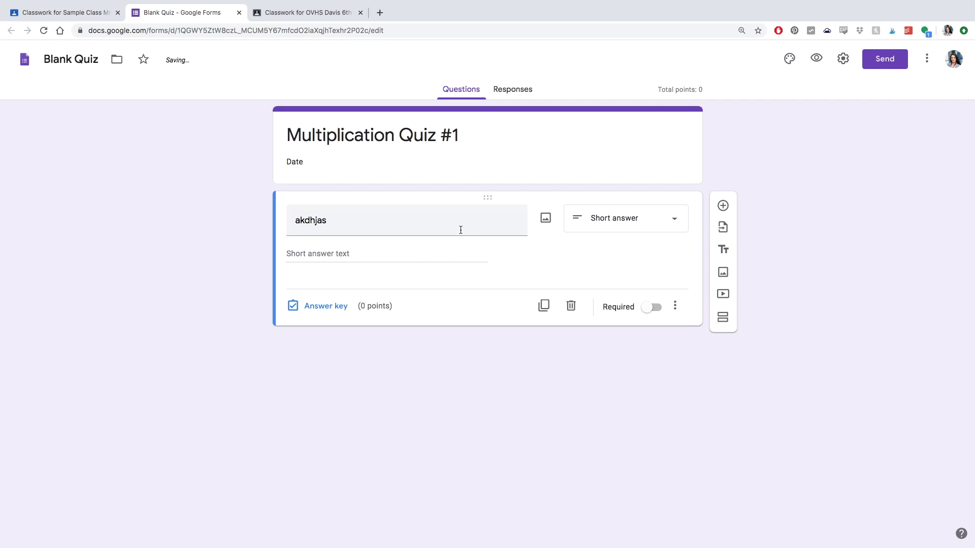
click(605, 217)
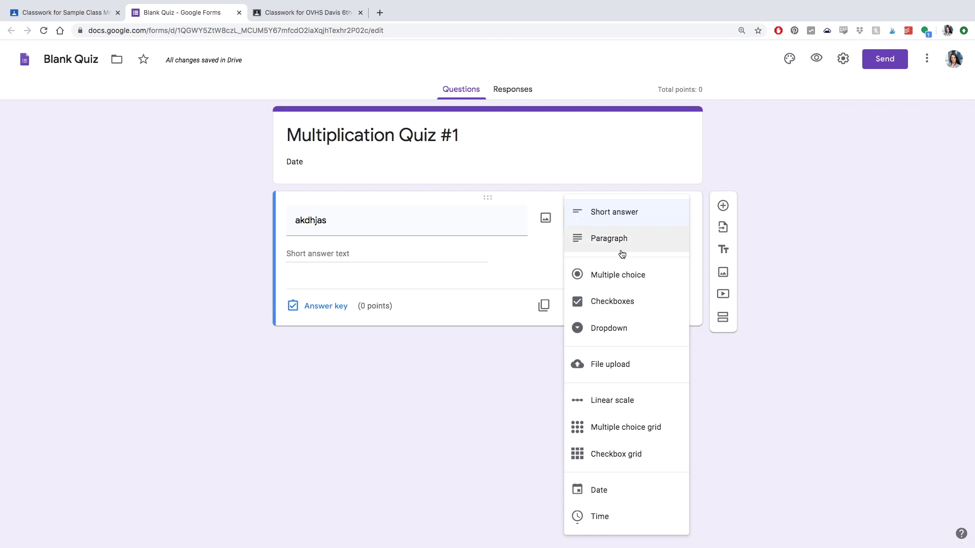
click(620, 213)
drag(388, 228, 188, 213)
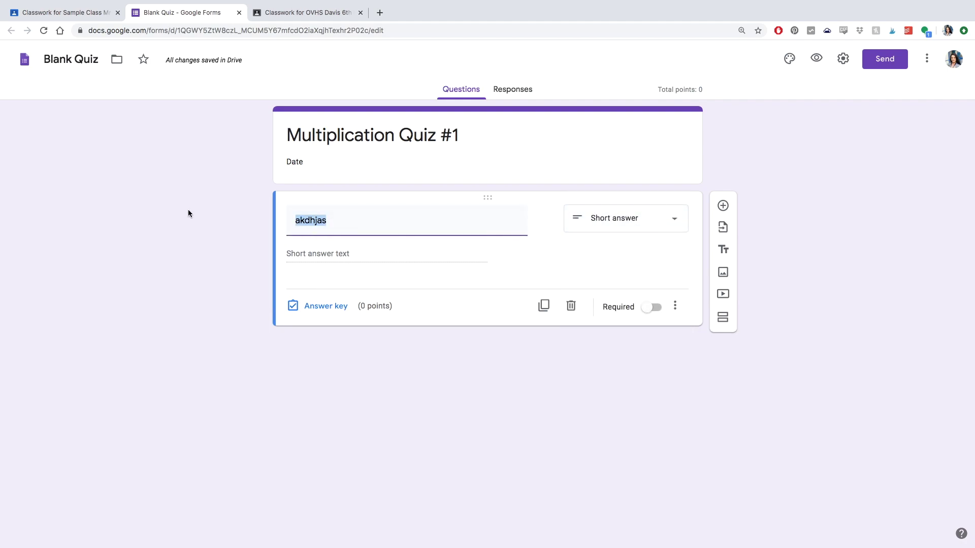
text(8)
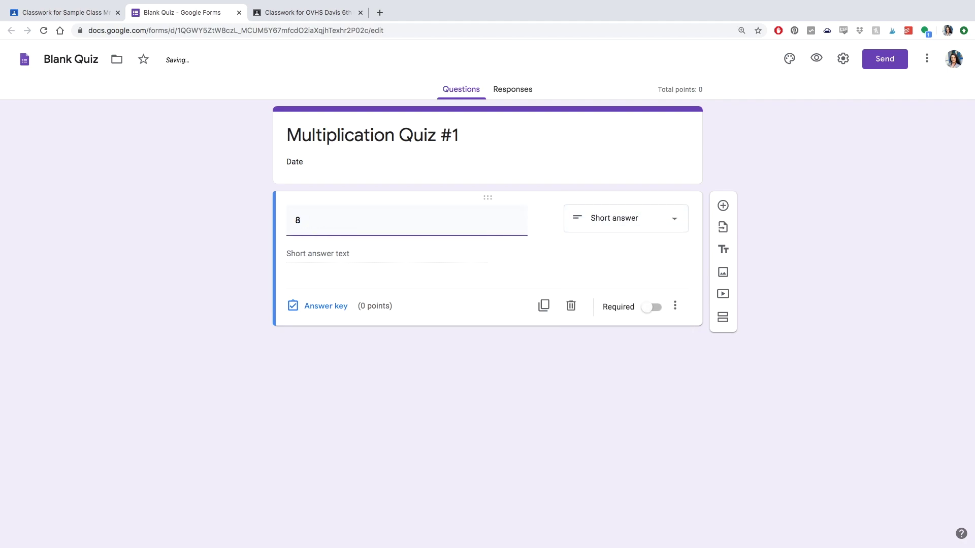
text(x10=)
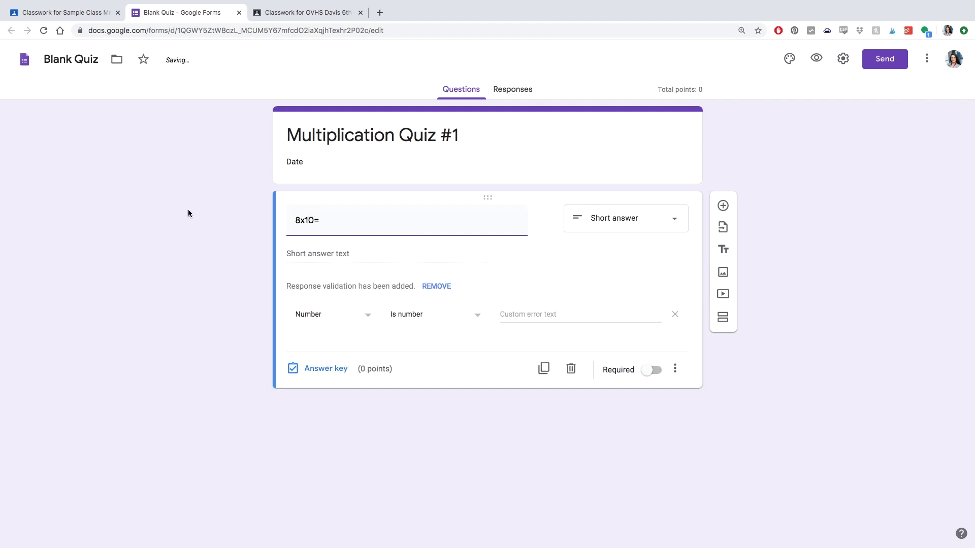
Try 80 as the custom error text of the 8x10= question's number validation, and undo the question's changes.
click(322, 257)
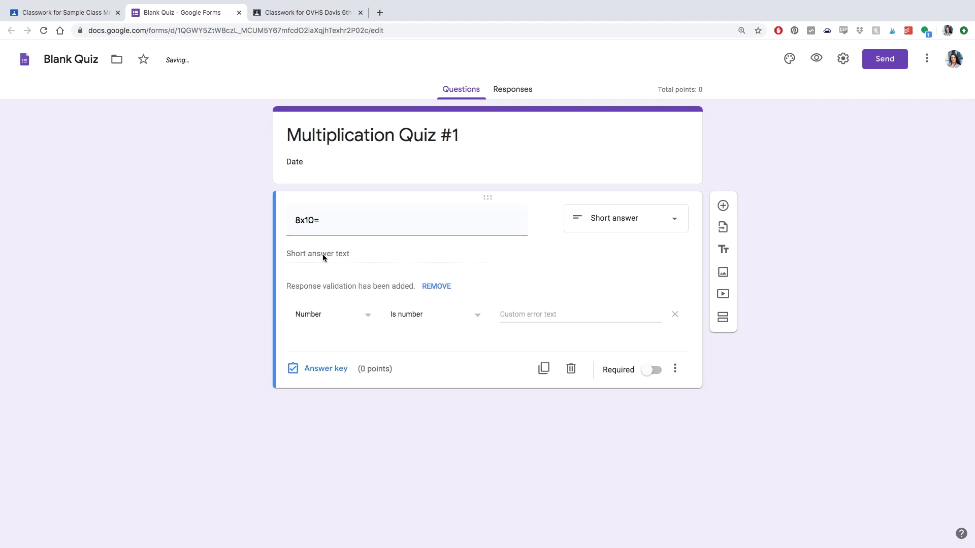
click(593, 217)
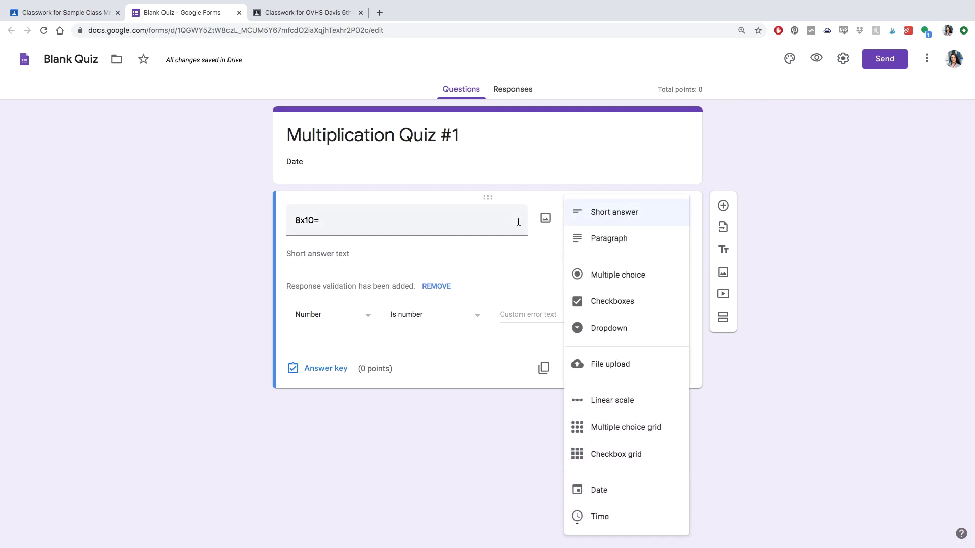
click(535, 281)
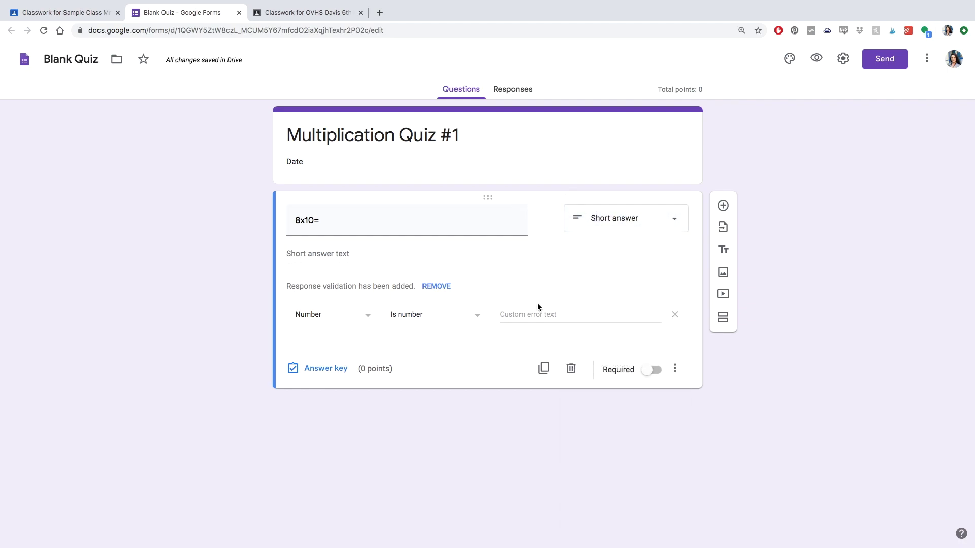
click(346, 317)
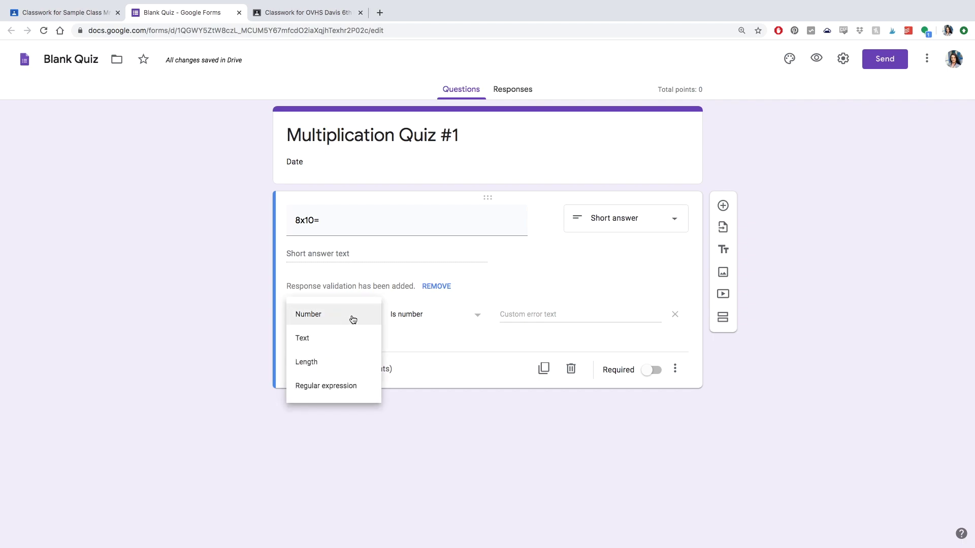
click(349, 316)
click(432, 319)
click(433, 319)
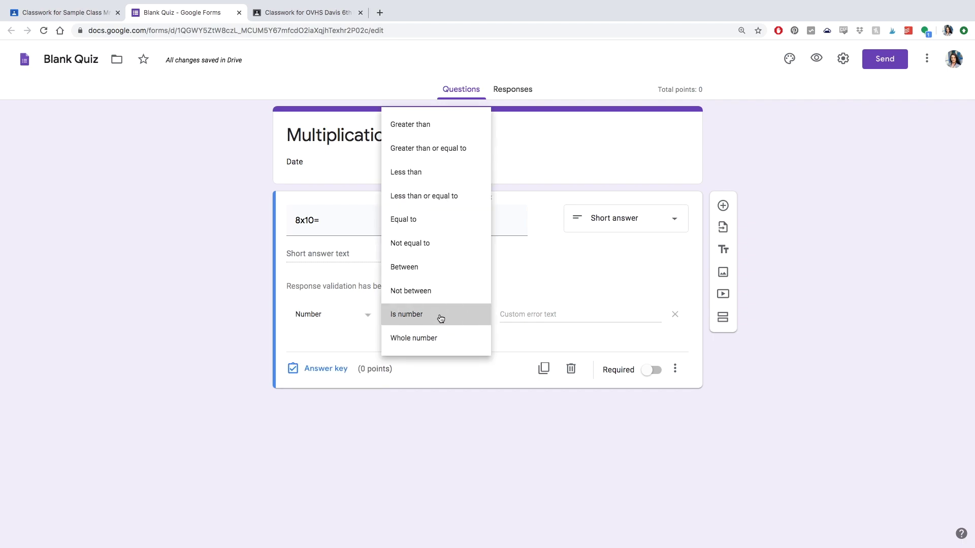
click(551, 314)
text(80)
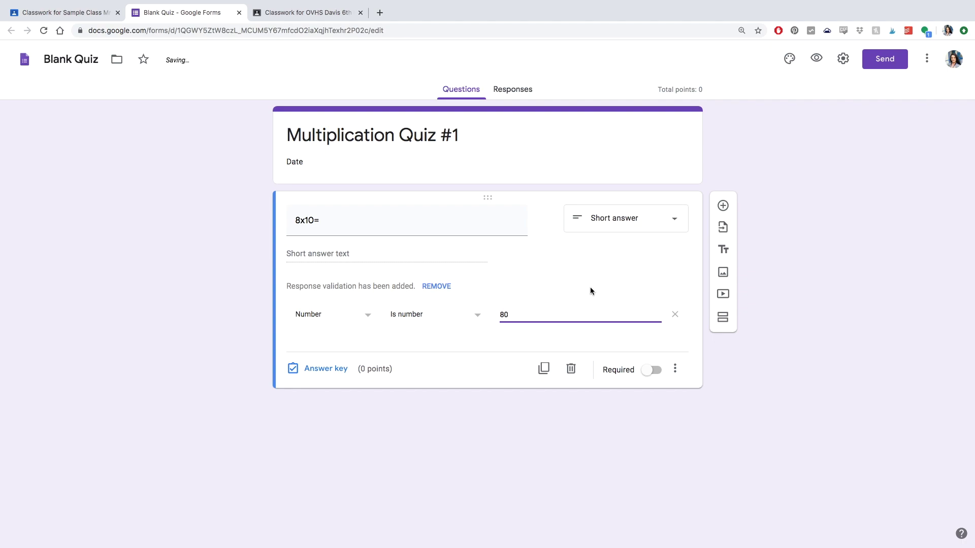
click(609, 273)
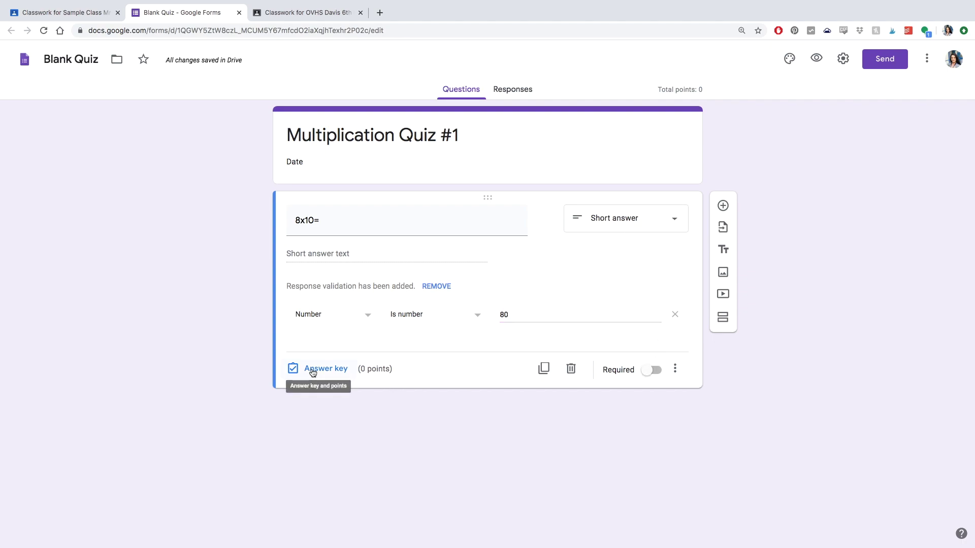
key(ctrl+z)
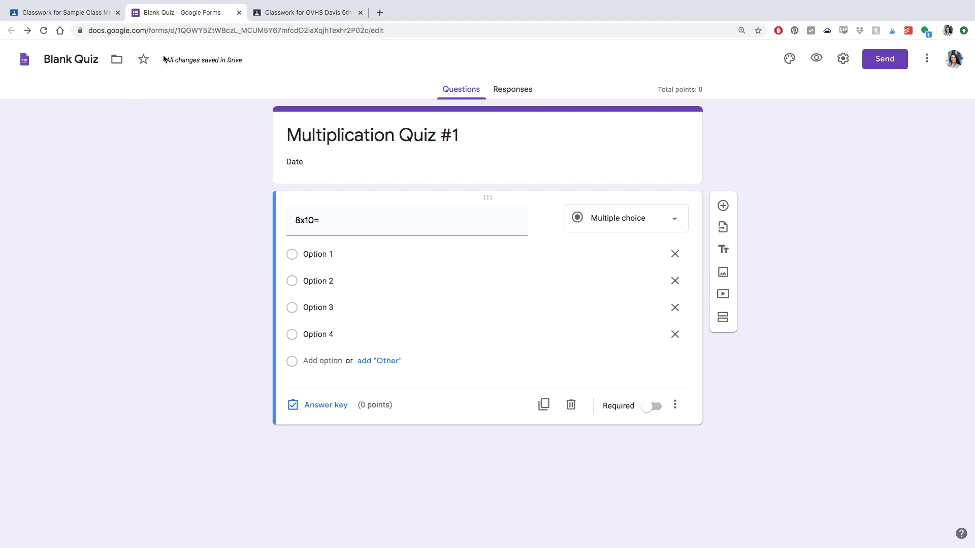
Rename the form file to "Multiplication Quiz #1".
triple_click(80, 58)
text(Multipp)
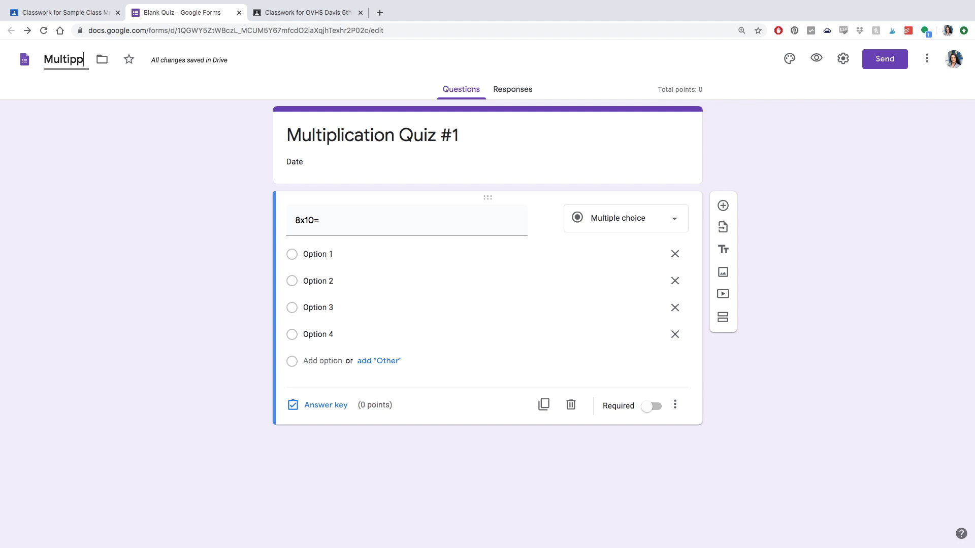
key(BackSpace)
text(lcation)
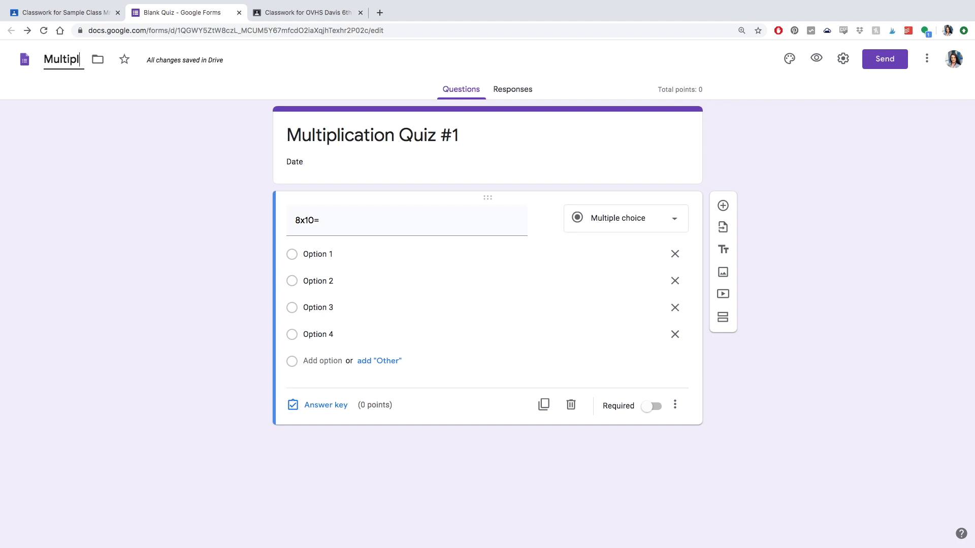
key(BackSpace)
key(BackSpace)
key(BackSpace)
key(BackSpace)
key(BackSpace)
key(BackSpace)
text(ication Quiz)
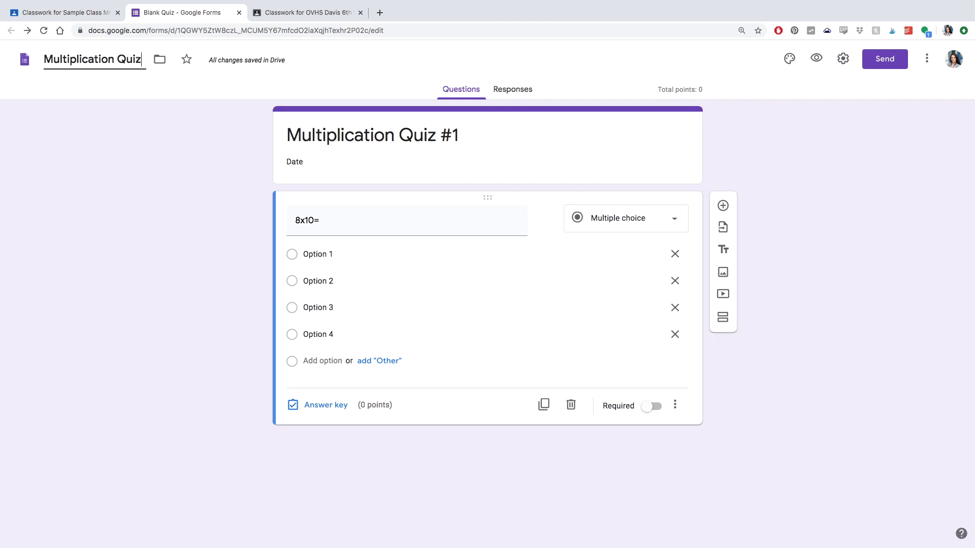
text( #1)
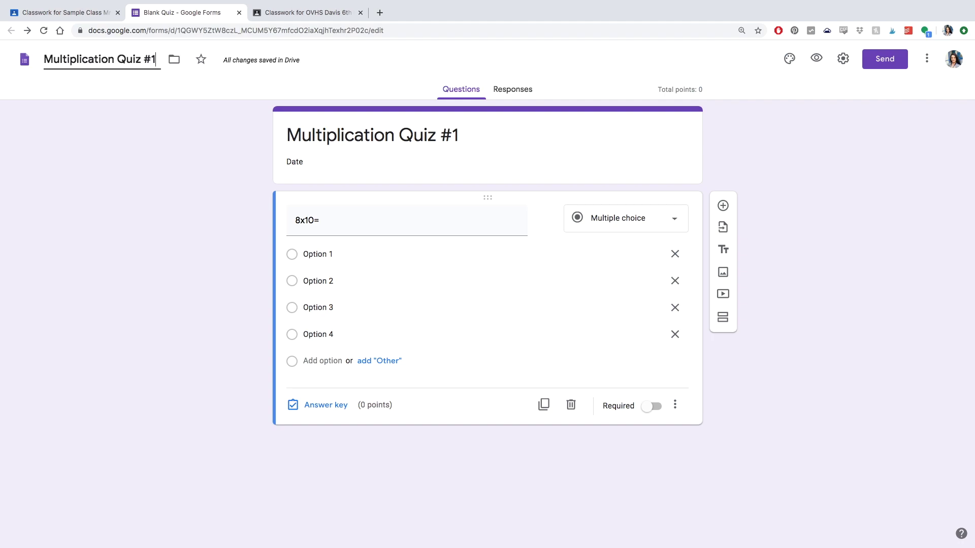
click(101, 170)
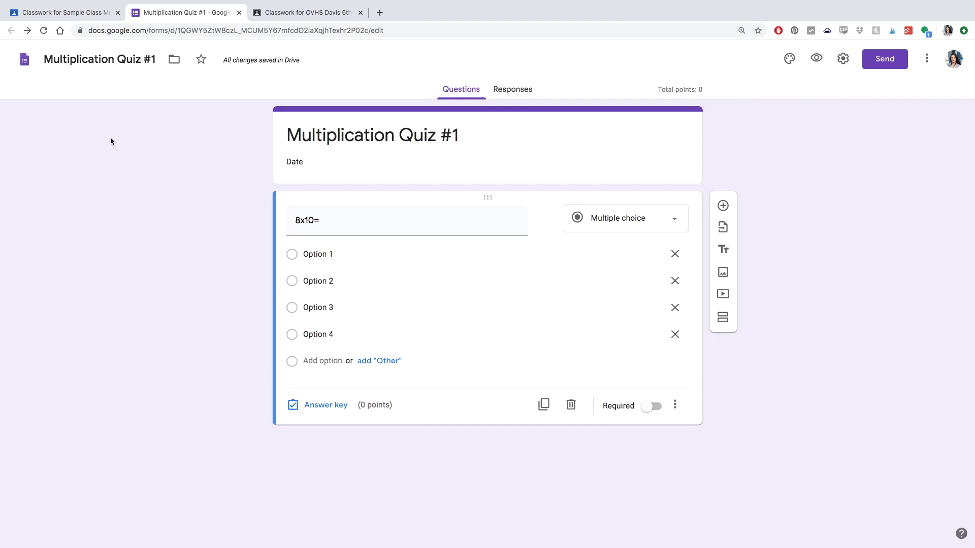
Reload the Sample Class classwork in Google Classroom and check the form attached to the Math Multiplication Quiz #1 draft, closing the form editor.
click(92, 14)
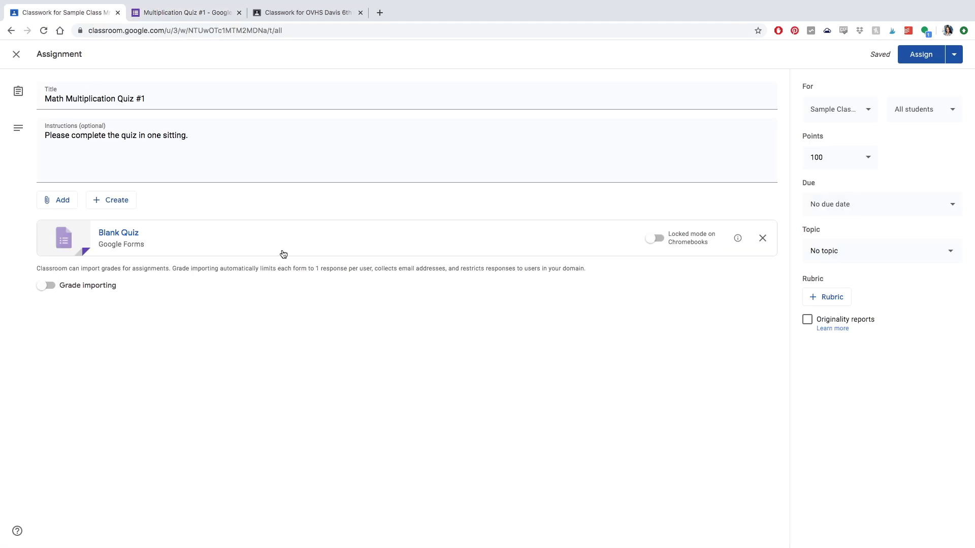
click(202, 29)
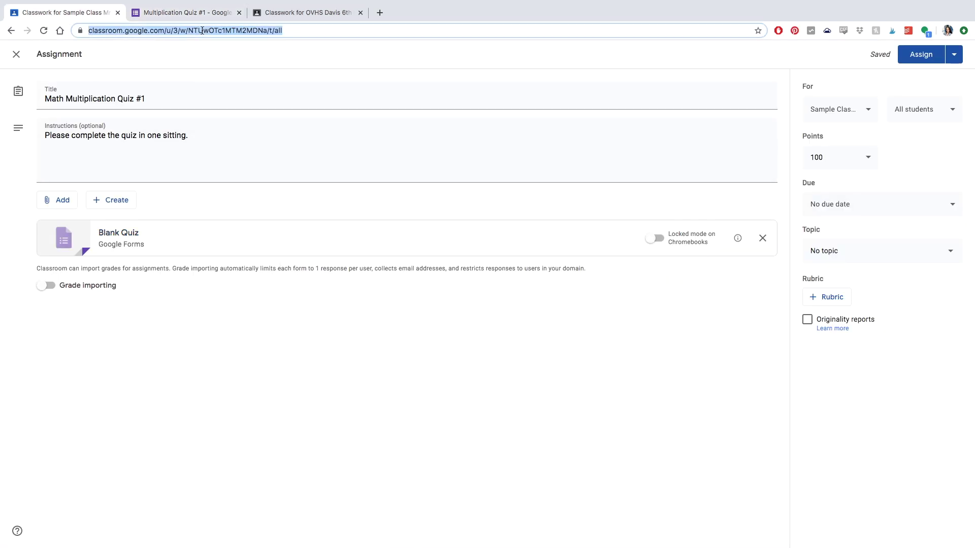
key(Return)
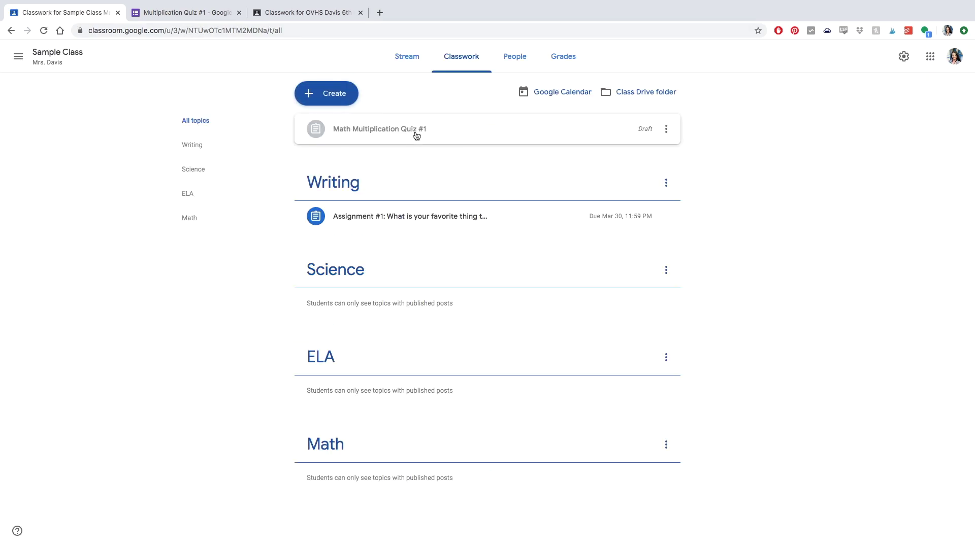
click(412, 131)
click(375, 204)
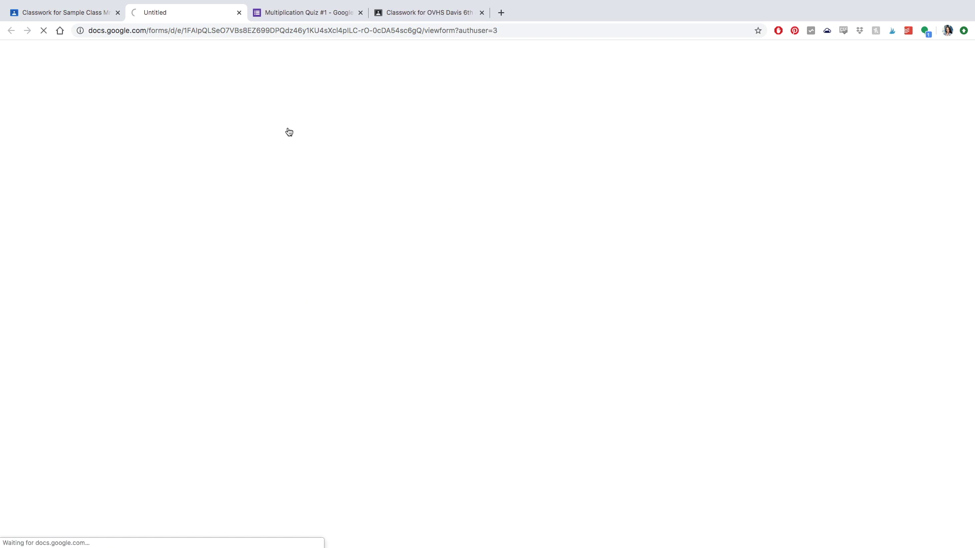
click(360, 13)
click(94, 14)
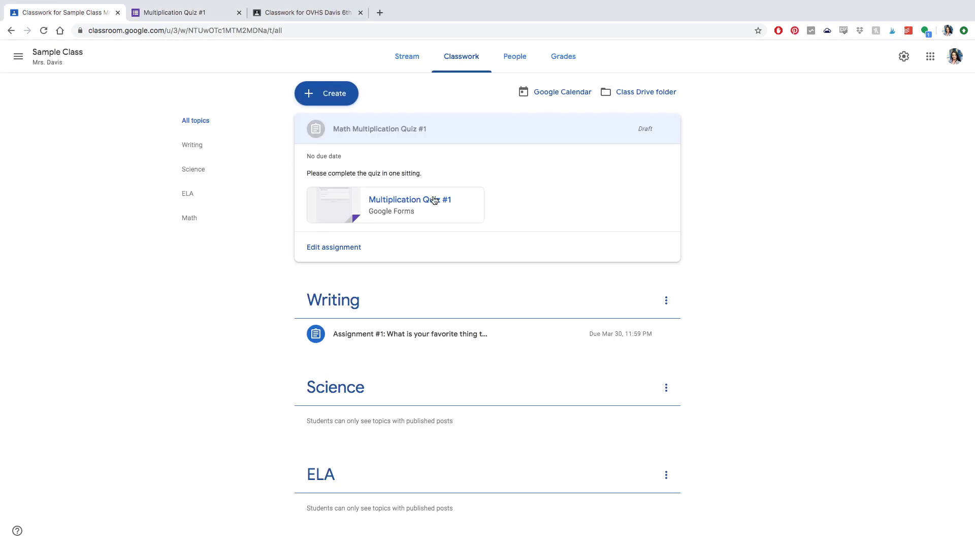
Assign the Math Multiplication Quiz #1 draft to all students of Sample Class and move it under the Math topic.
click(335, 247)
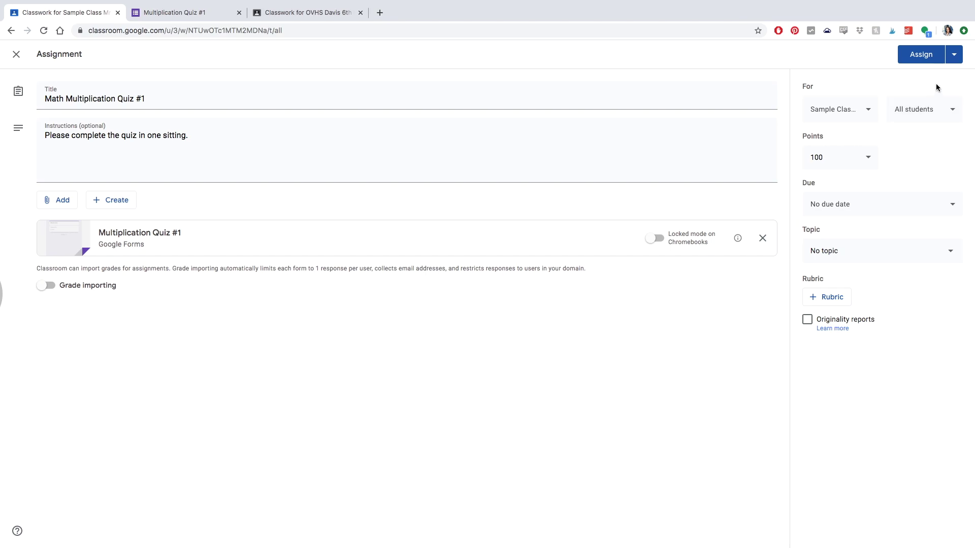
click(912, 58)
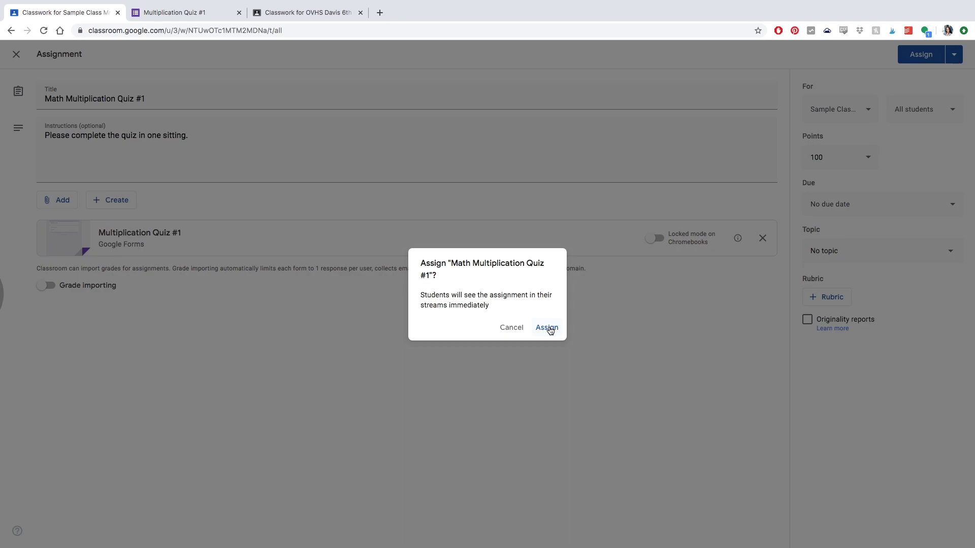
click(548, 328)
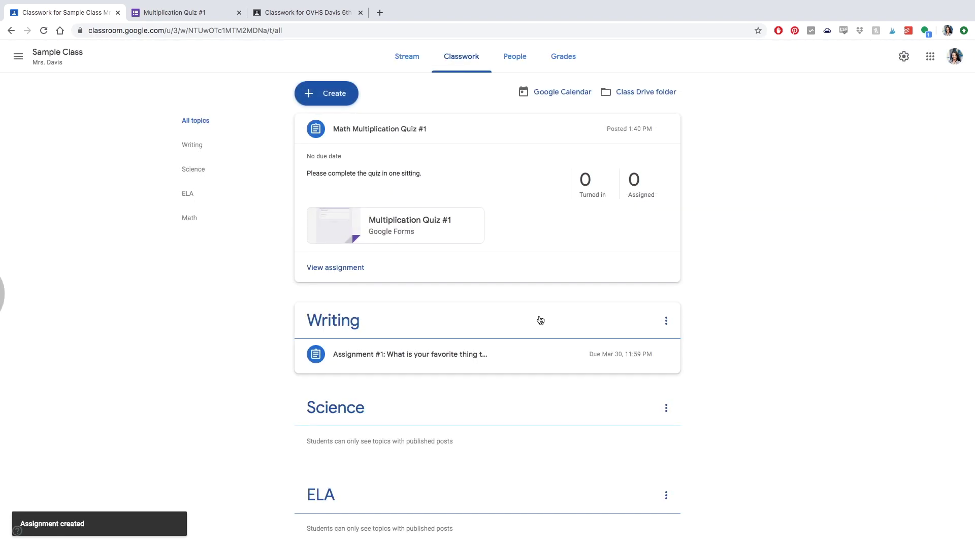
drag(387, 131, 371, 376)
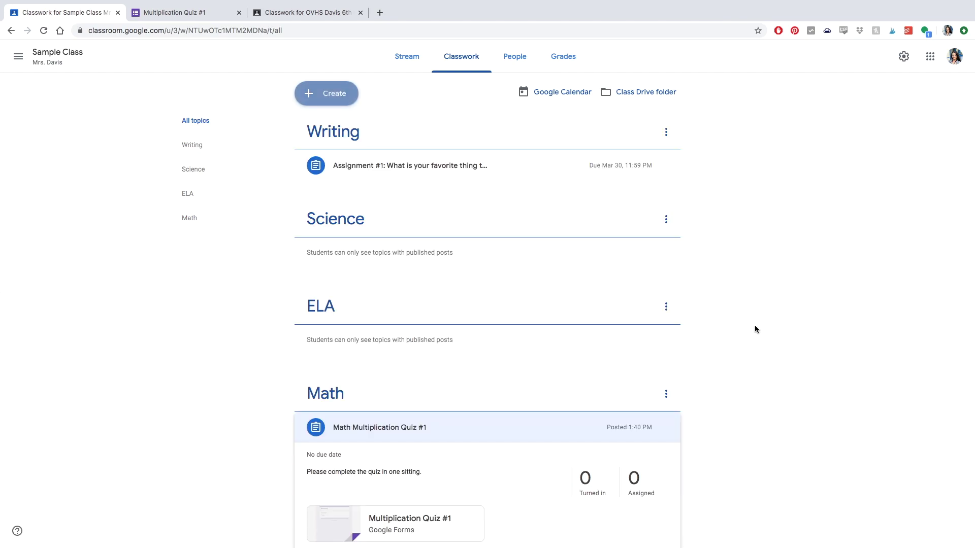
View the student work of the Writing topic's Assignment #1, return to the classwork and expand Math Multiplication Quiz #1.
scroll(762, 328, down, 1)
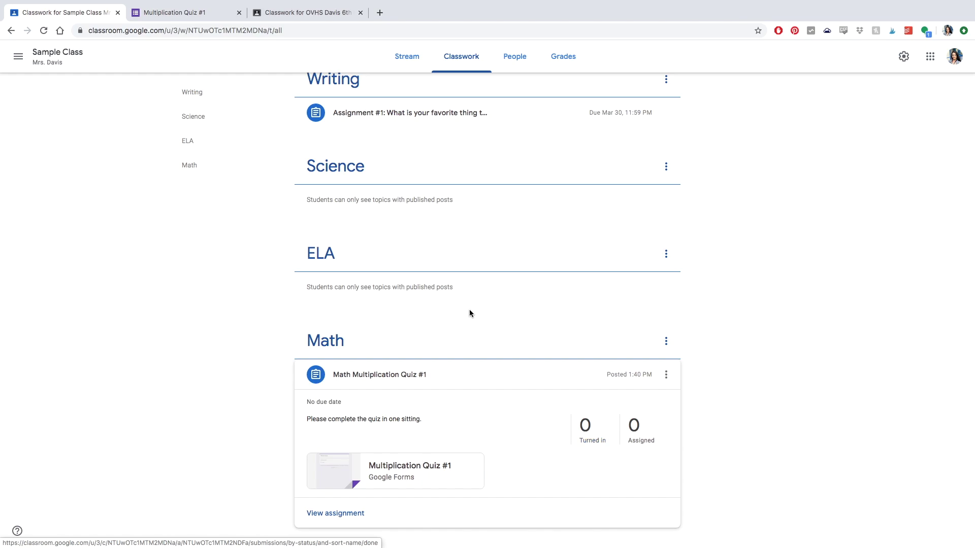
click(425, 115)
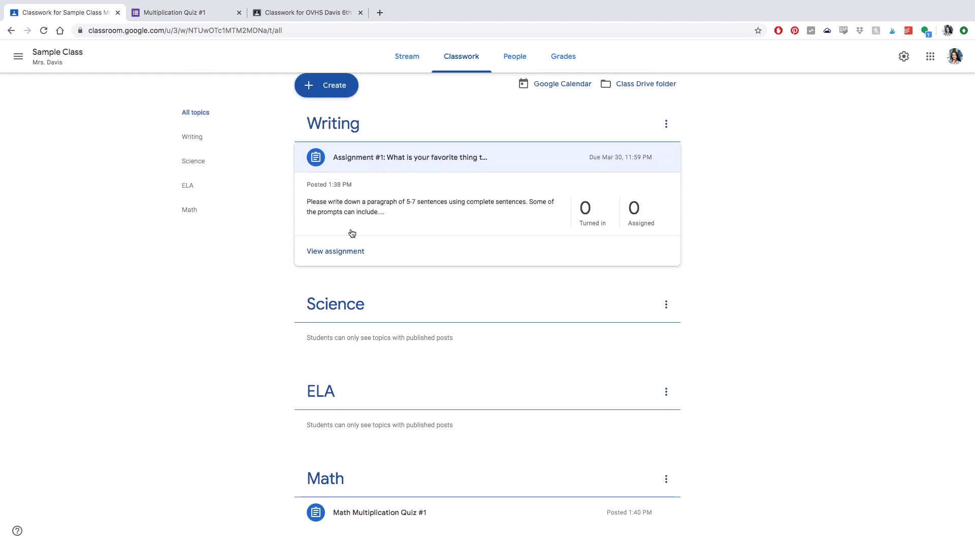
click(335, 251)
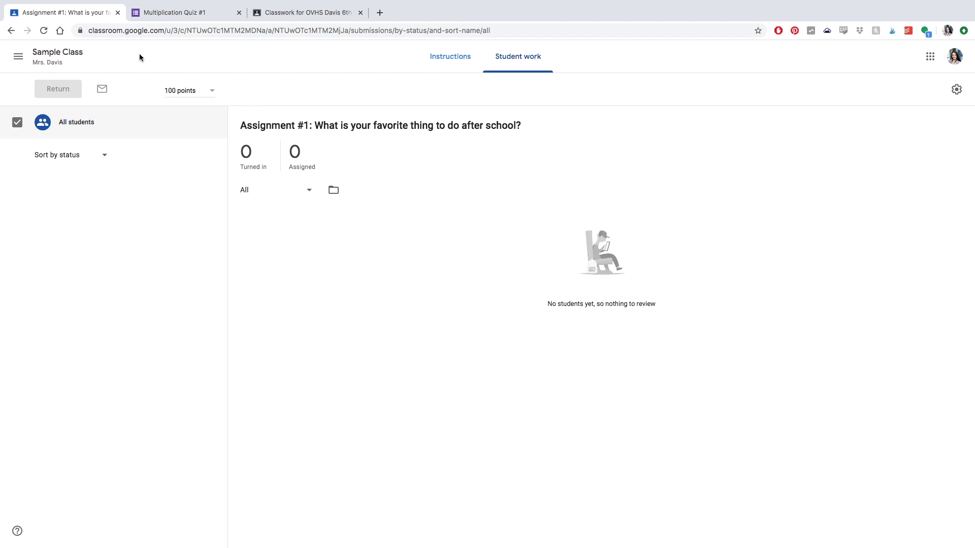
click(11, 31)
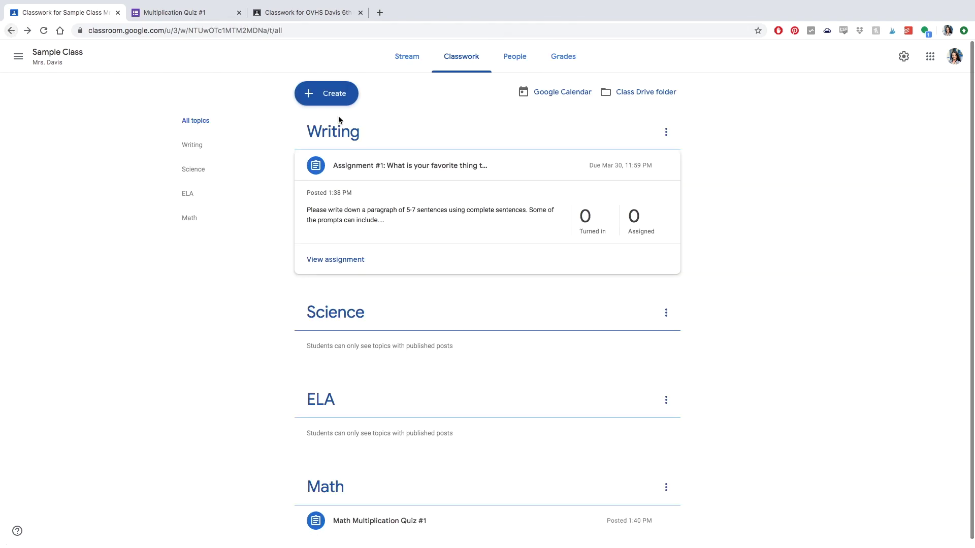
scroll(748, 323, down, 1)
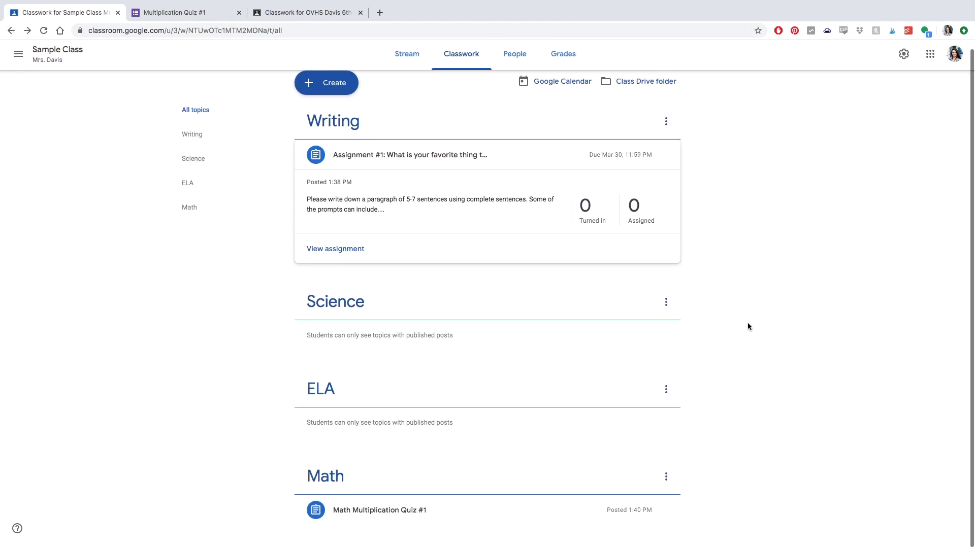
click(562, 525)
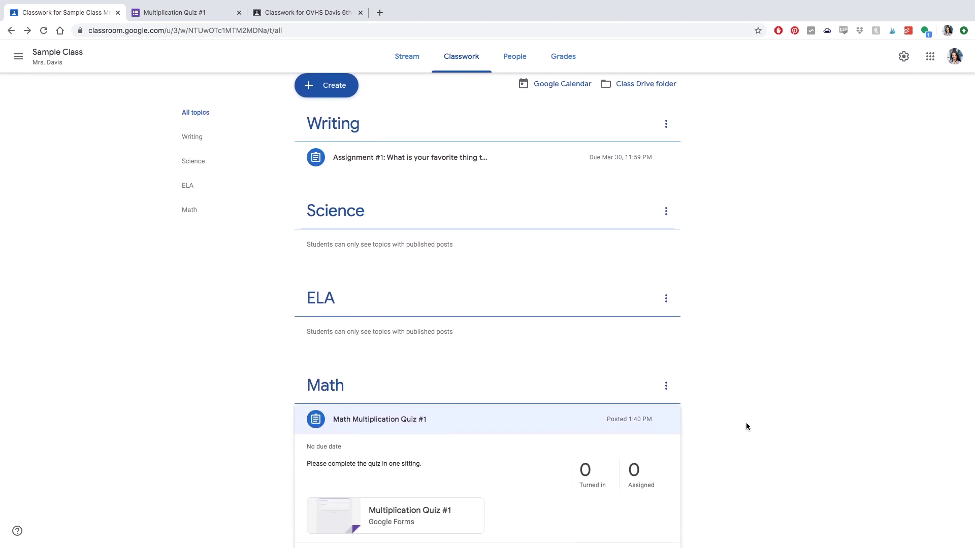
View the classwork filtered by the Science, ELA and Math topics in turn, and return to all topics.
click(326, 94)
click(269, 119)
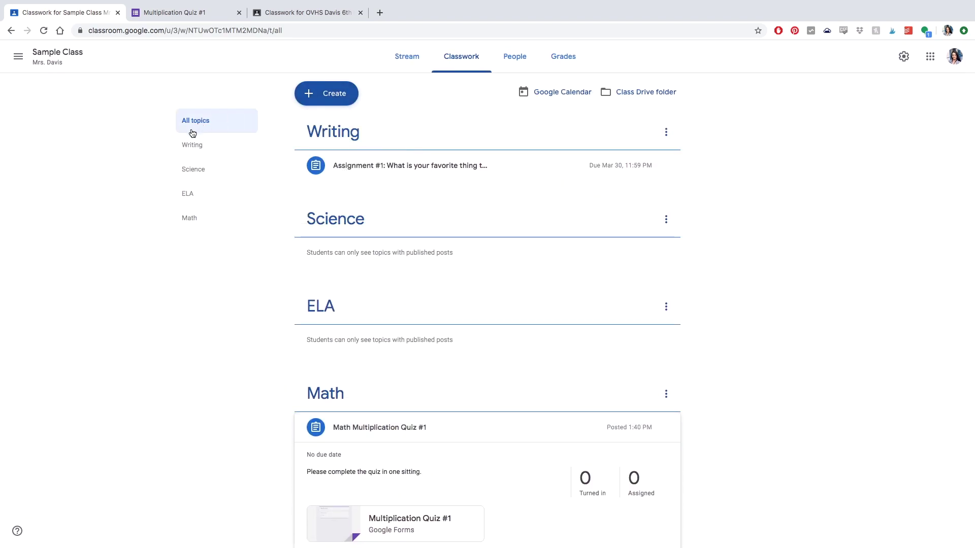
click(192, 172)
click(188, 197)
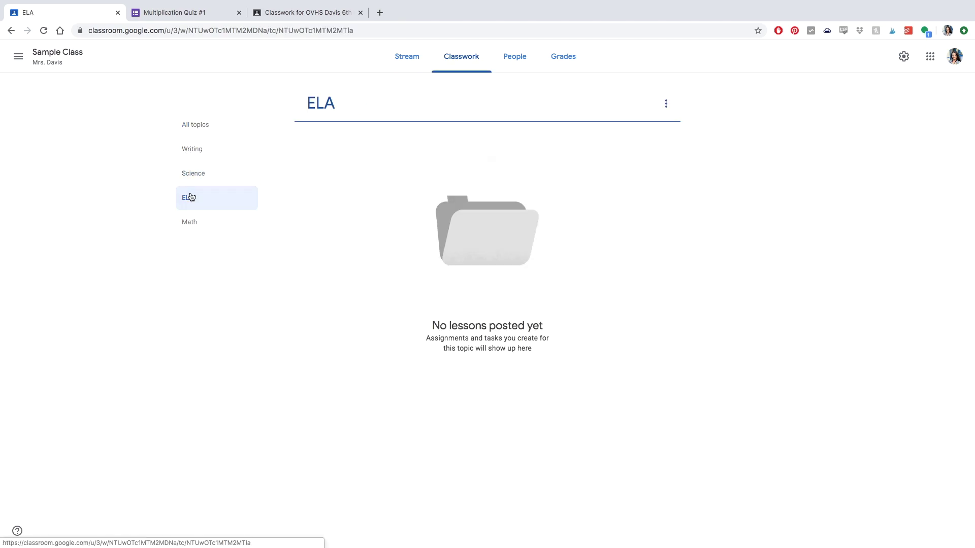
click(193, 222)
click(208, 128)
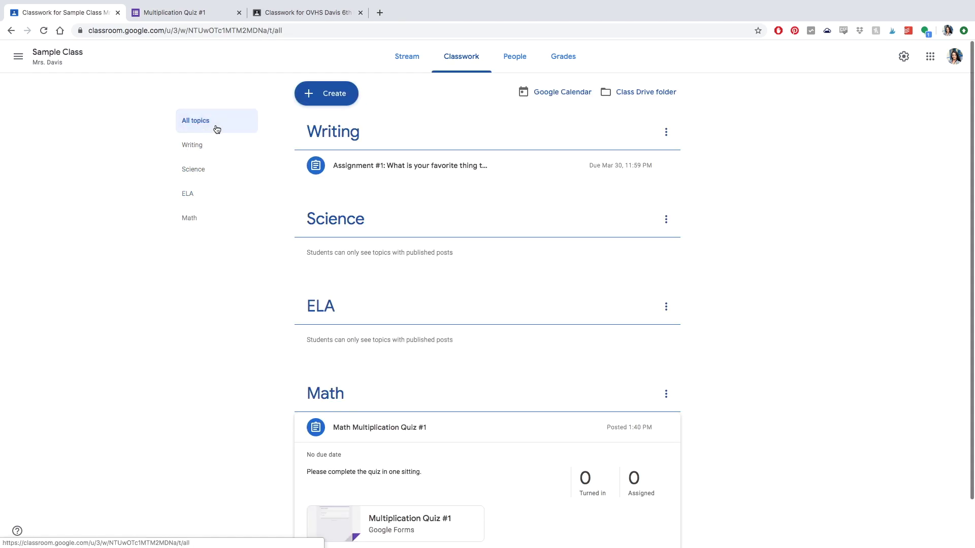
Start a short-answer question for Sample Class titled "Check In 3/20".
click(331, 94)
click(341, 154)
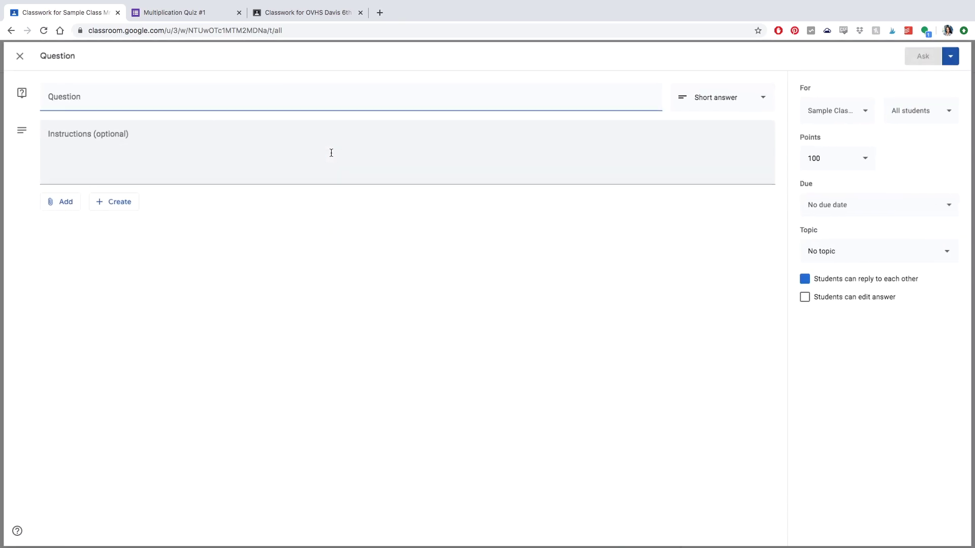
click(216, 98)
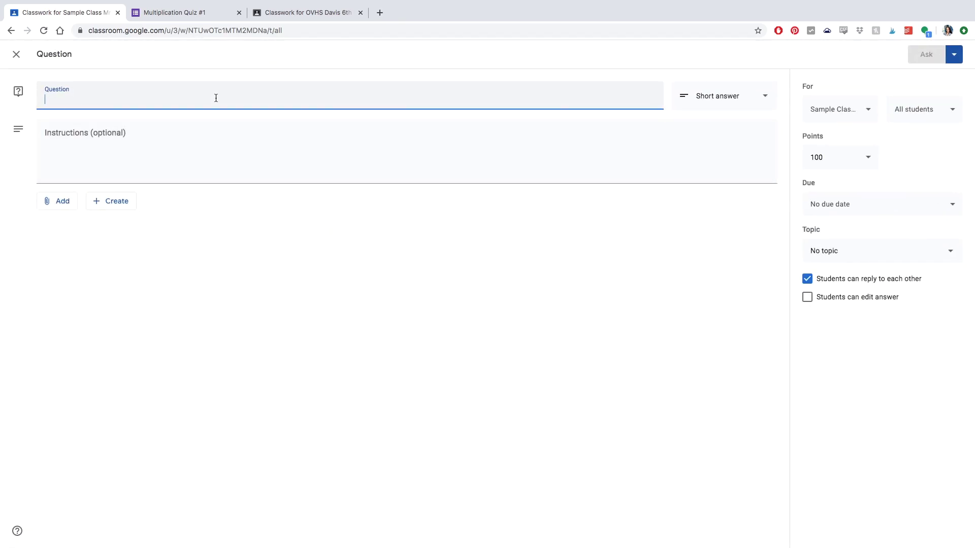
text(How)
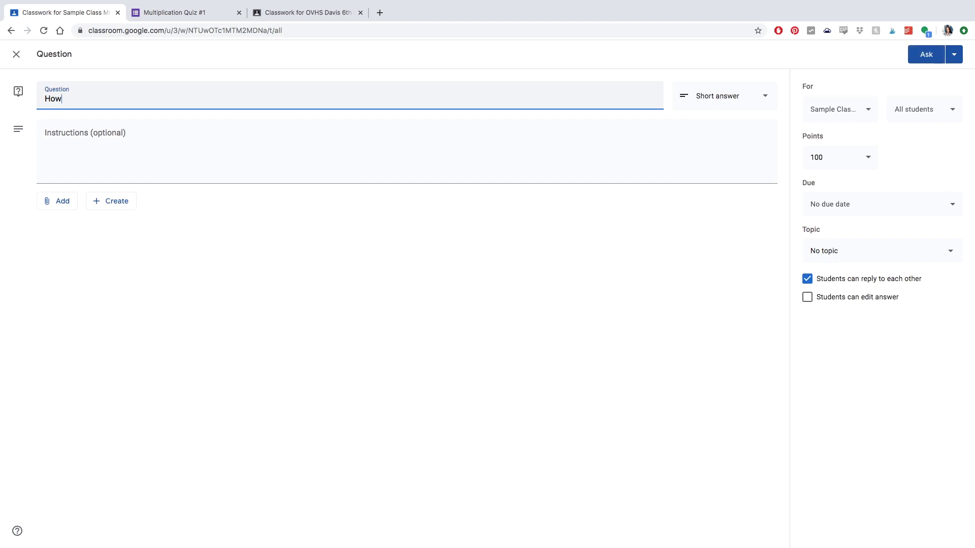
key(BackSpace)
key(BackSpace)
key(BackSpace)
text(Plea)
key(BackSpace)
key(BackSpace)
key(BackSpace)
key(BackSpace)
text(Chec)
key(BackSpace)
click(209, 150)
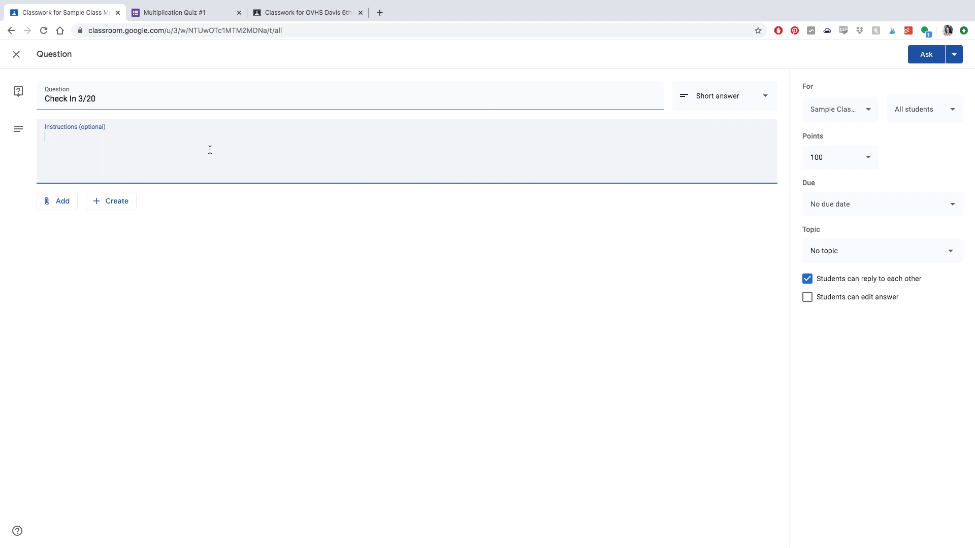
Append "How are you feeling?" to the question title and add instructions "10- I'm feeling great!", "5- I'm feeling ok.", "1- I'm not feeling great.".
click(203, 99)
text(How are you feeling?)
click(206, 131)
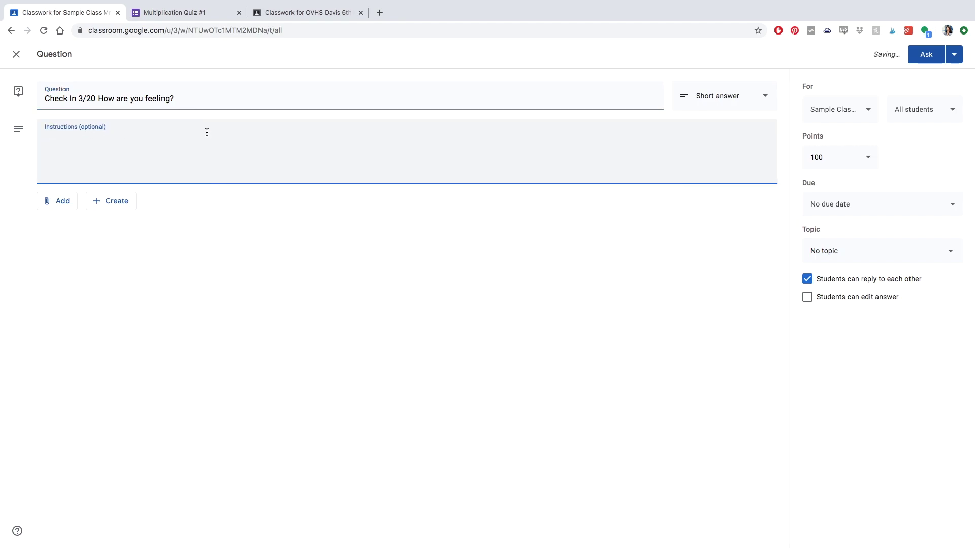
text(10- I'm feeling grea)
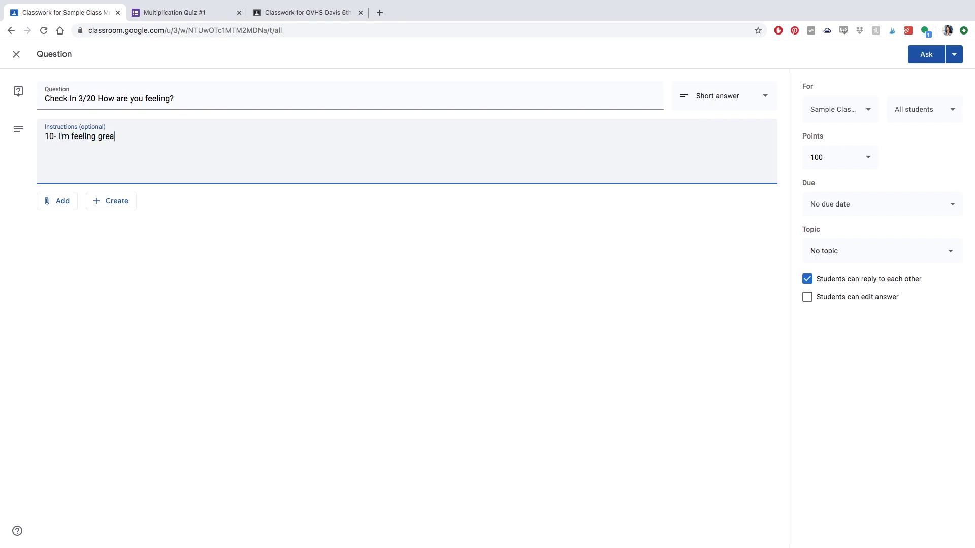
text(t!)
key(Return)
text(5- I'm feeling ok.)
key(Return)
text(1- I'm not feelin)
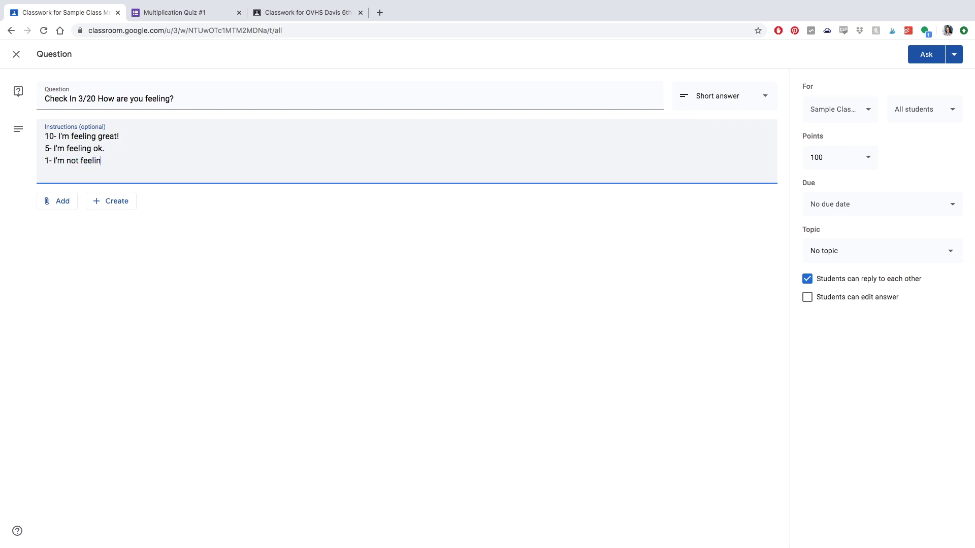
text(g great.)
Create a "Check Ins" topic for the question and ask it to all students of Sample Class.
click(865, 109)
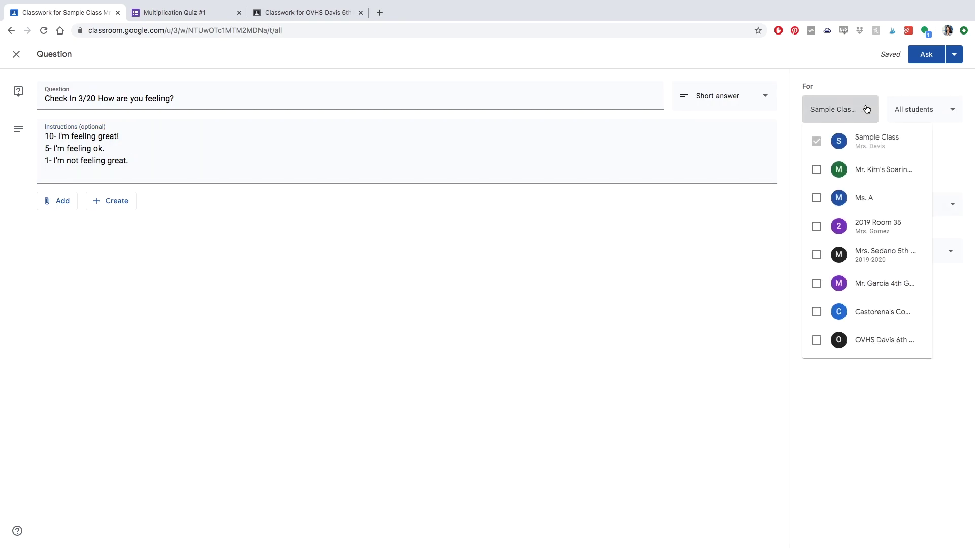
click(891, 81)
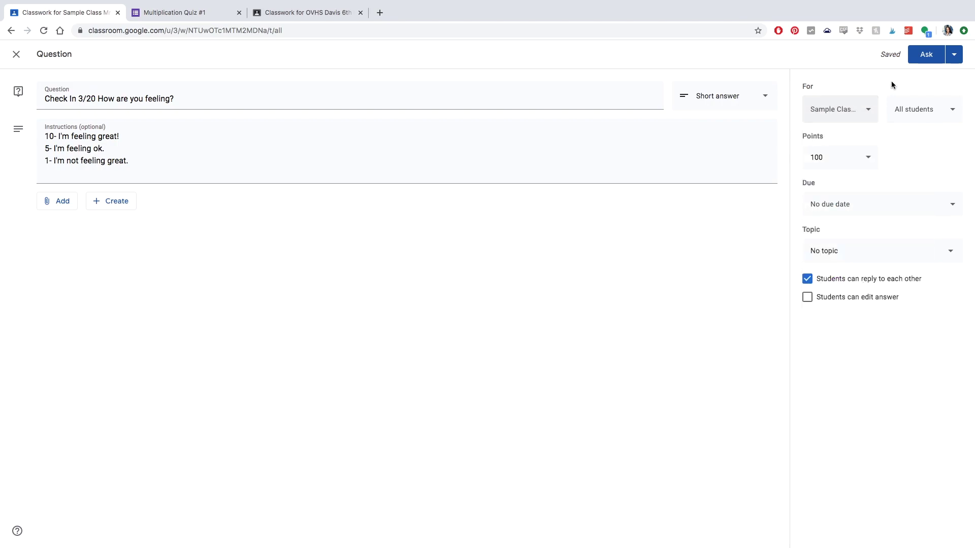
click(870, 249)
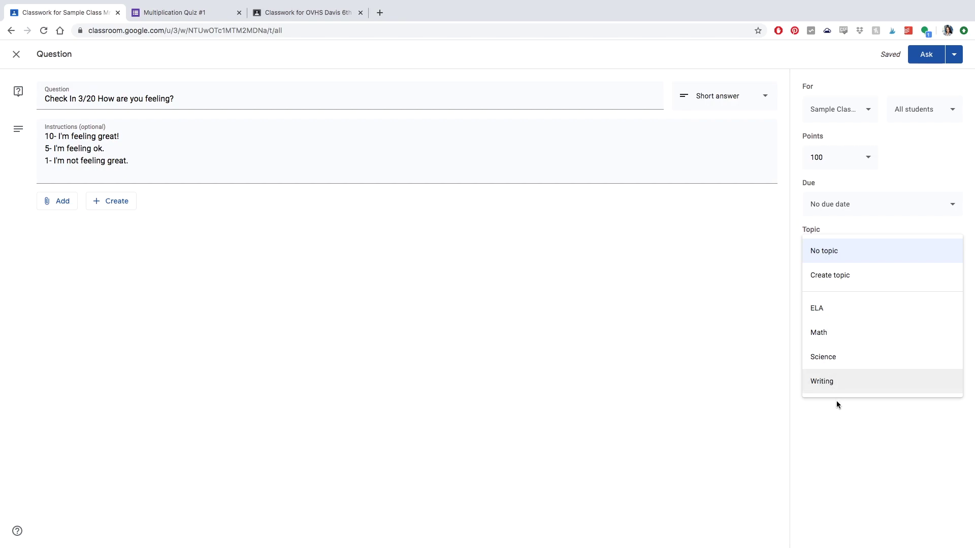
click(839, 276)
text(Check Ins)
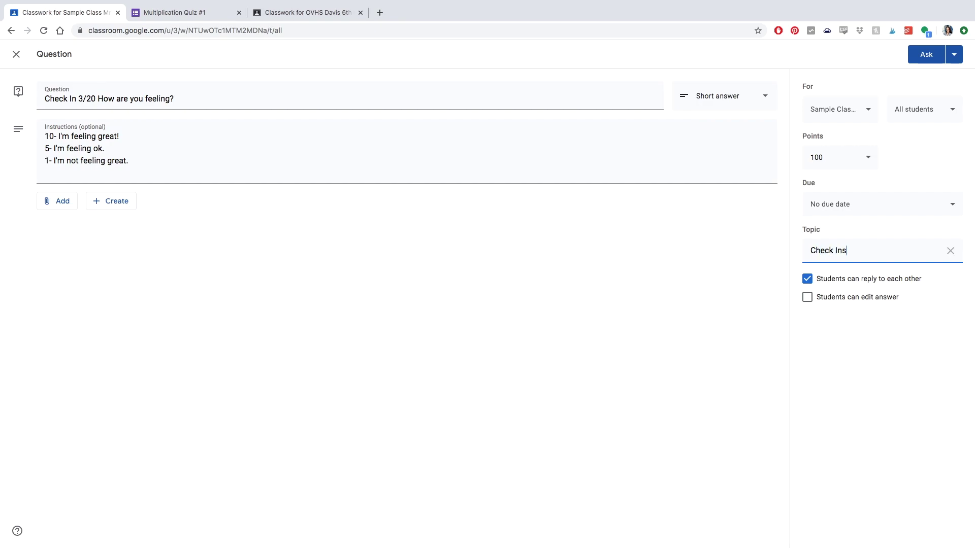
click(902, 231)
click(925, 58)
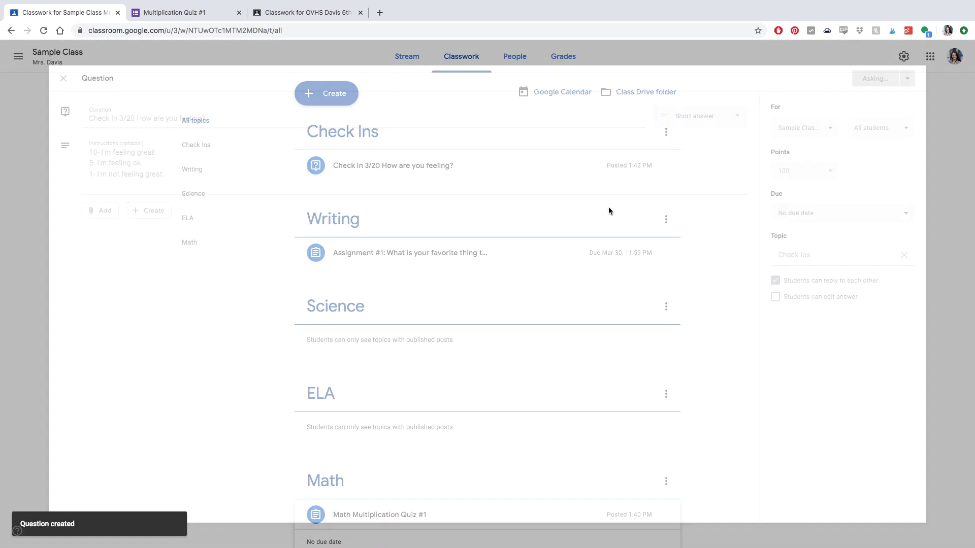
Expand the check-in question to view its details and show the classwork for all topics.
click(406, 168)
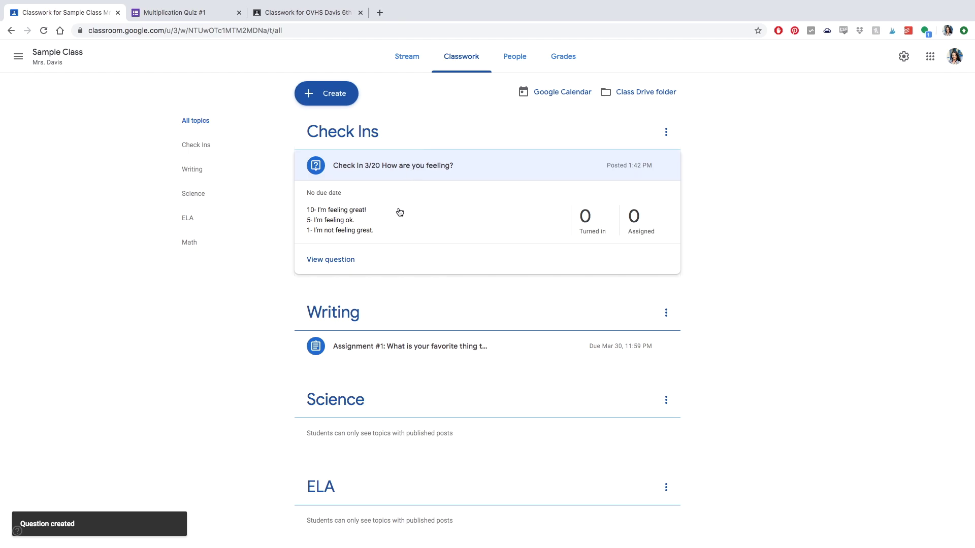
click(347, 132)
click(192, 127)
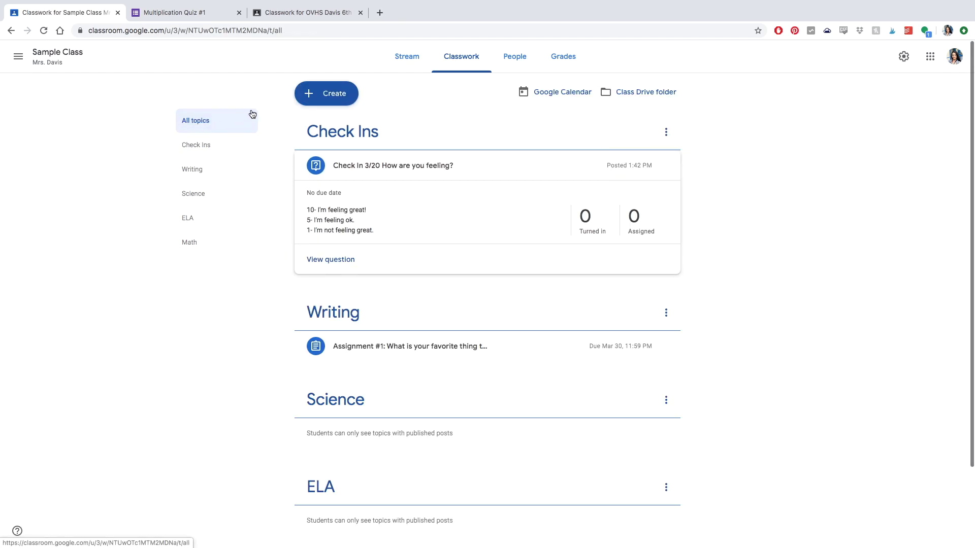
Start a new material post for Sample Class titled "Science Video".
click(326, 100)
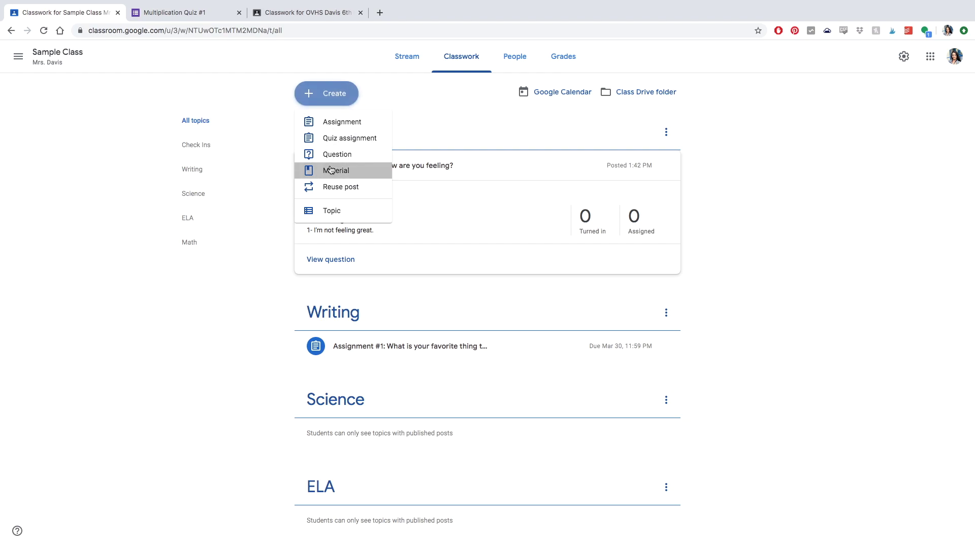
click(326, 164)
click(65, 98)
text(Sciene)
key(BackSpace)
key(BackSpace)
text(ce Video)
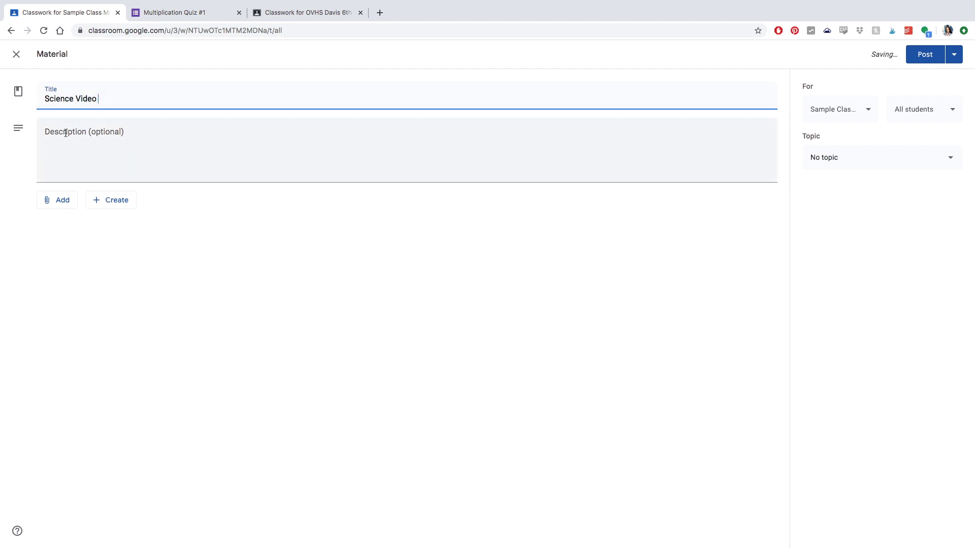
Enter the description "Please watch the video and respond in the comments section with three things you learned. Please use complete sentences." followed by "I learned that....".
click(87, 146)
text(Pleas)
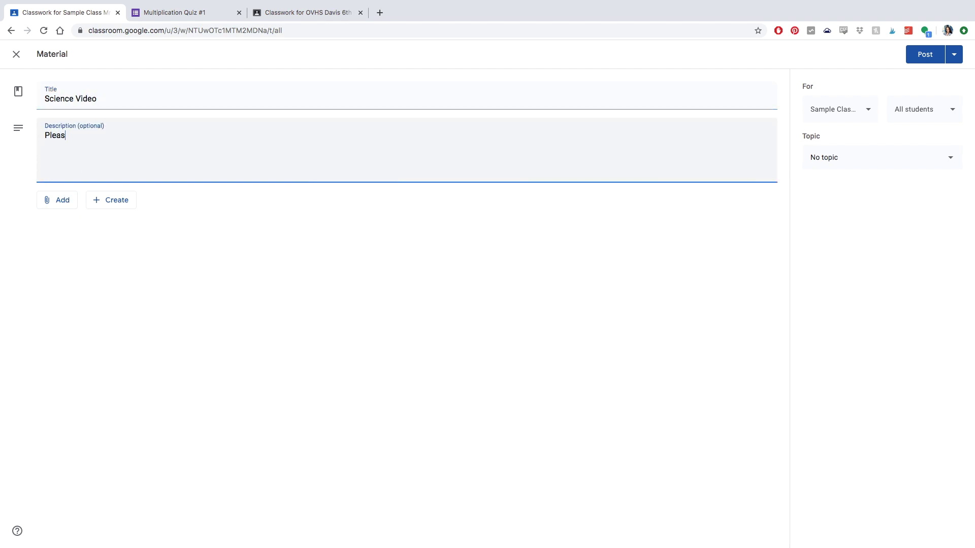
text(e vide)
text(ch the video)
text( and respon)
text(d in the comments )
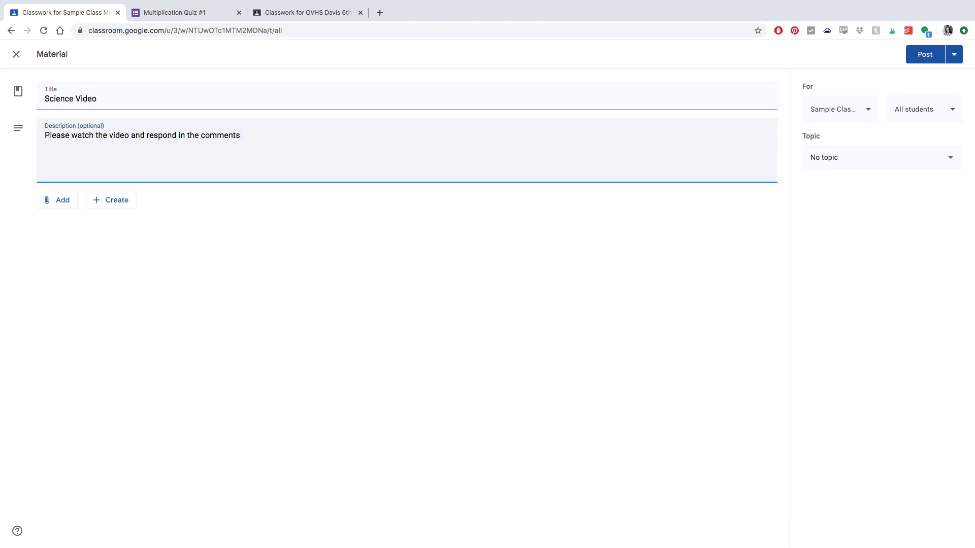
text(section with three things you )
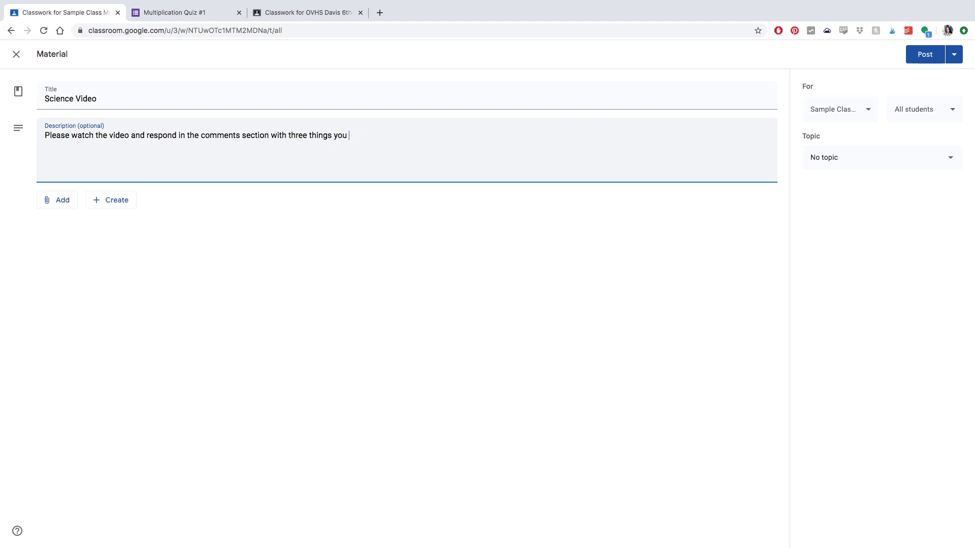
text(learned. Please use complete sentesn)
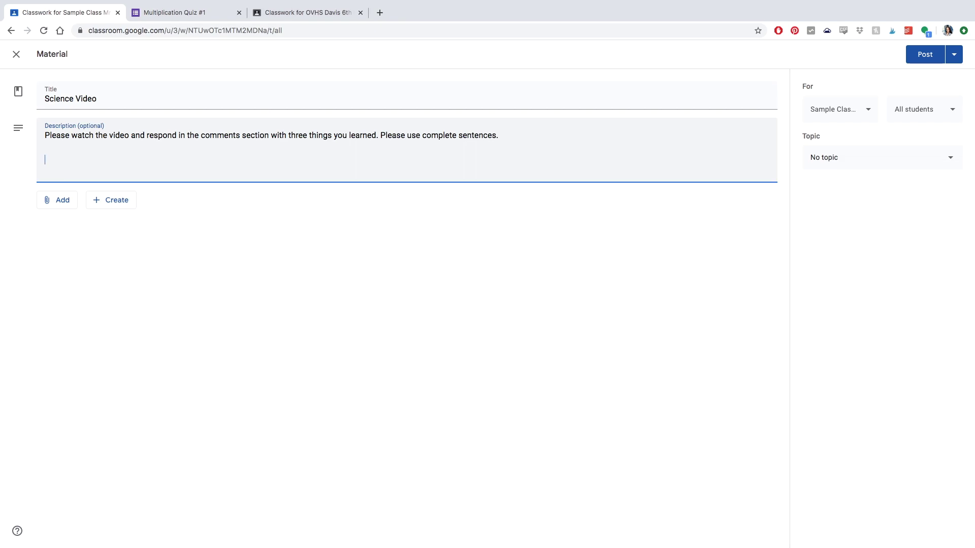
text(learned that....")
Search YouTube for "energy collisions" and attach the video "Elastic and Inelastic Collisions" to the material.
click(68, 202)
click(69, 268)
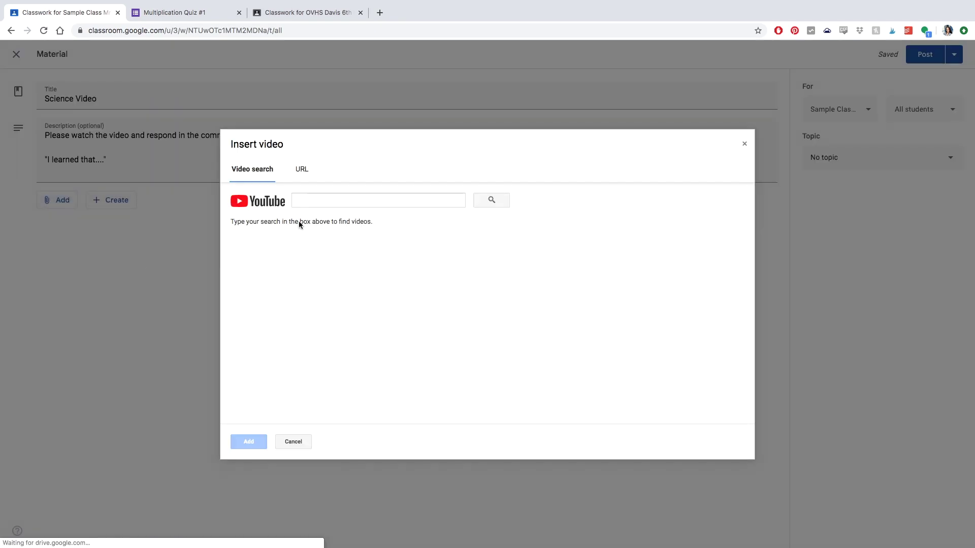
text(energy collisions)
click(492, 201)
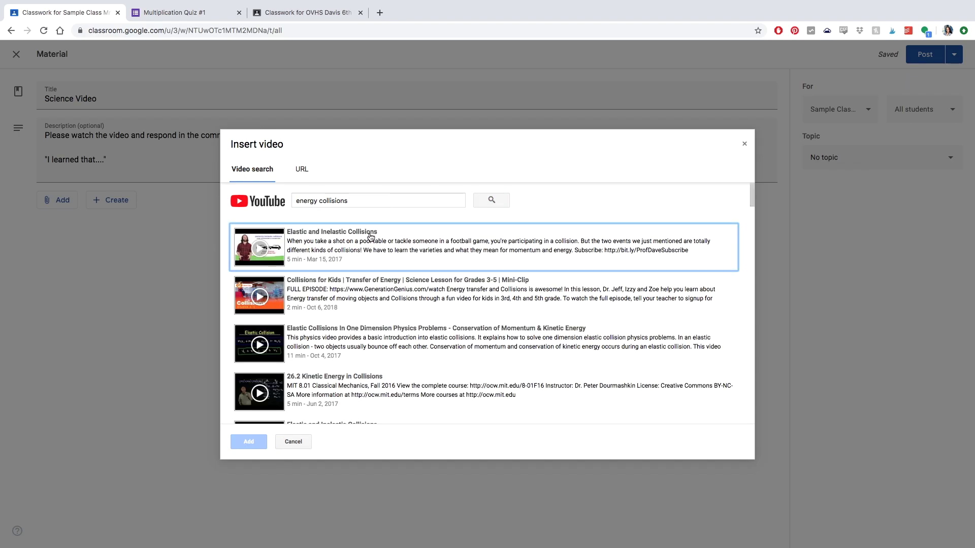
click(370, 237)
click(248, 441)
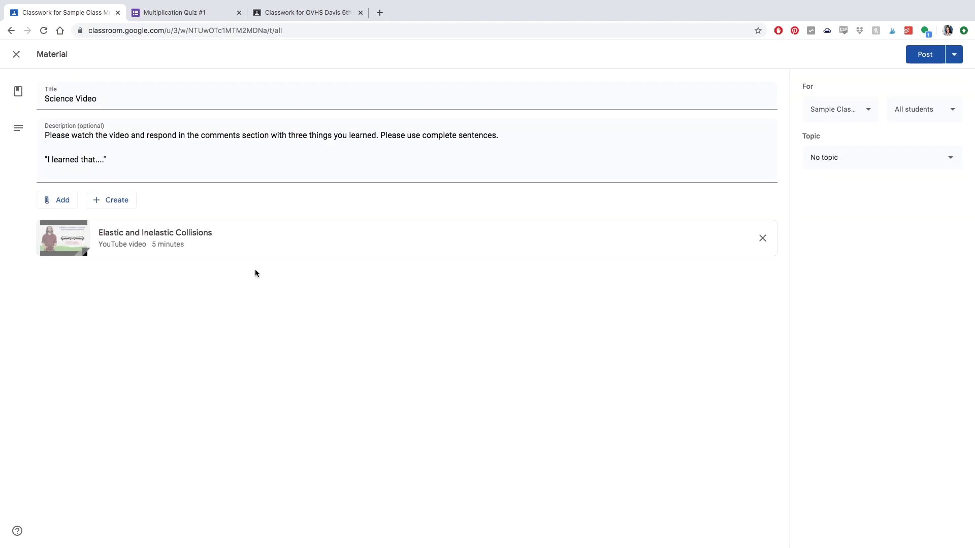
Assign the Science topic to the Science Video material and post it to Sample Class.
click(897, 158)
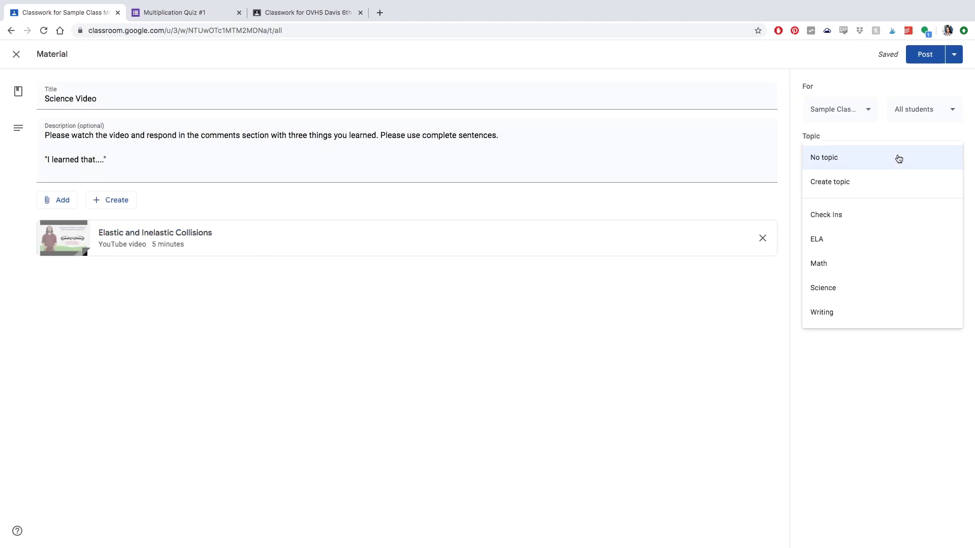
click(834, 294)
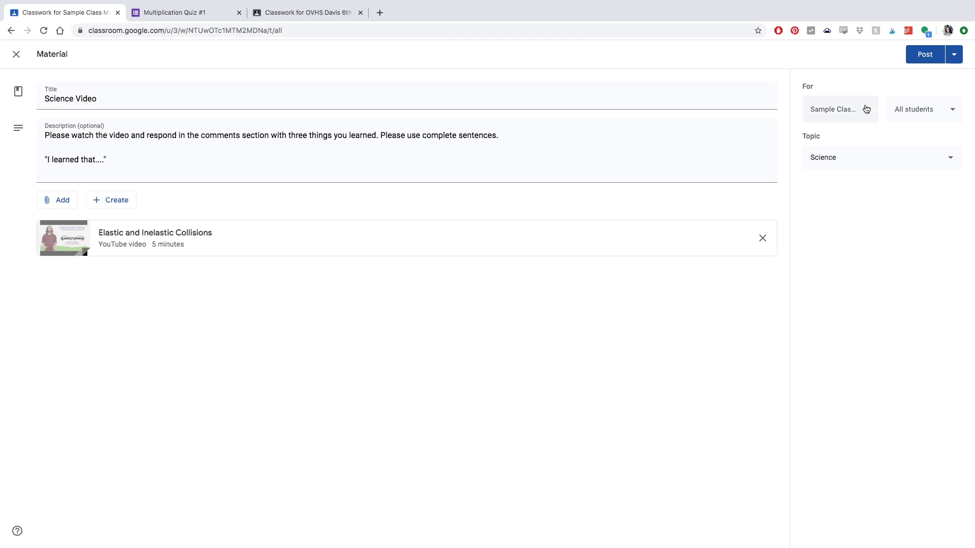
click(918, 59)
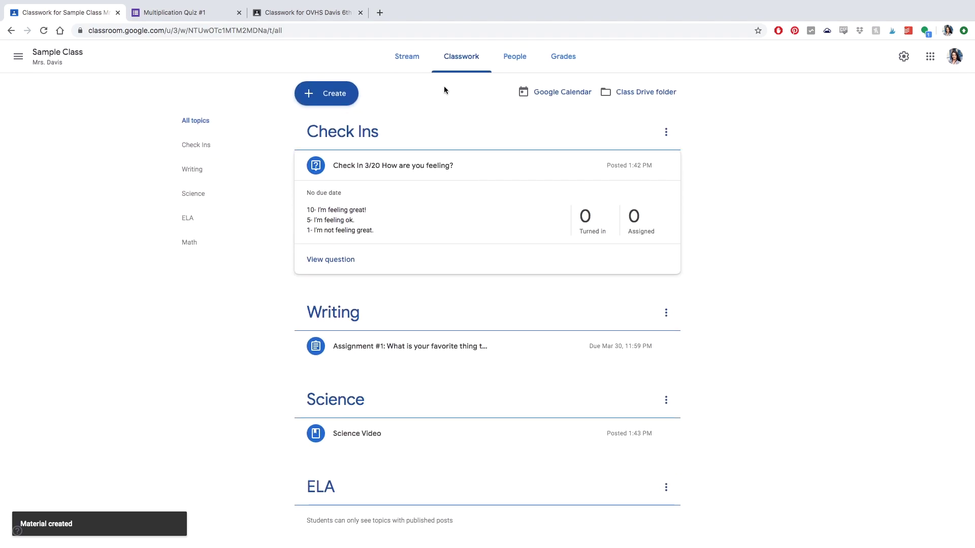
click(341, 95)
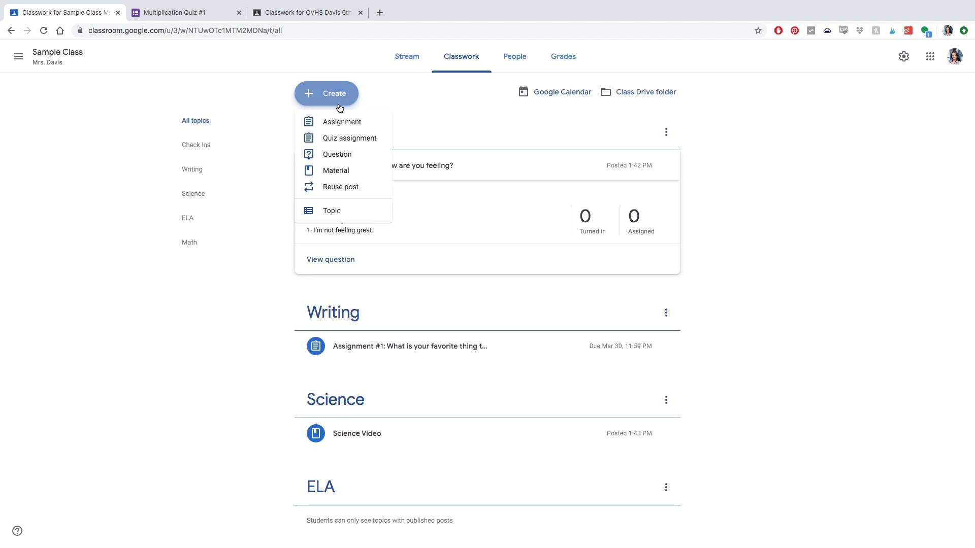
click(336, 188)
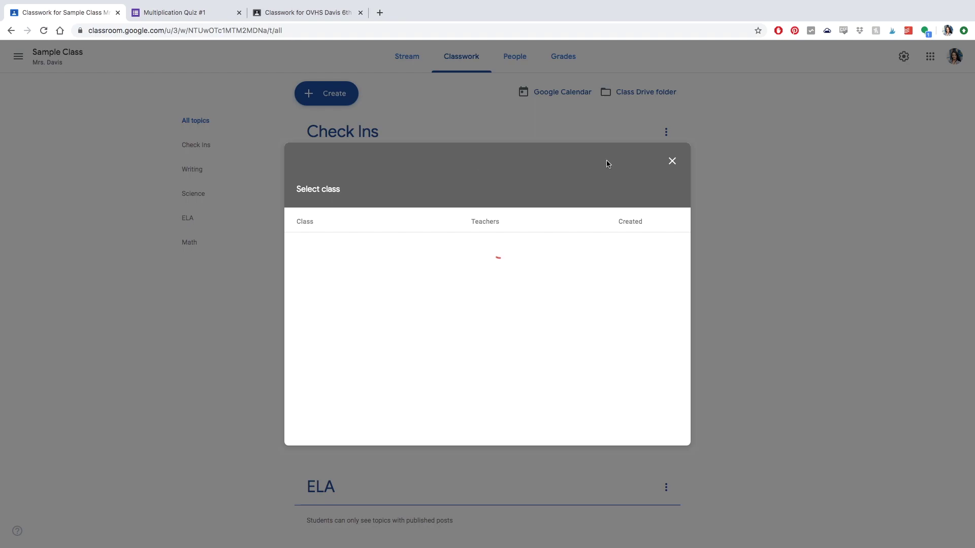
click(672, 161)
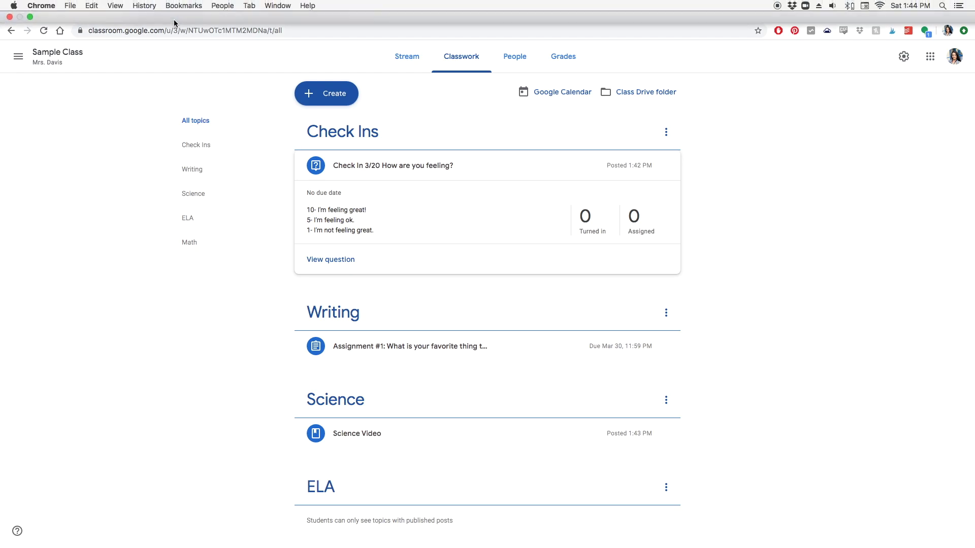
Switch to the OVHS 6th Grade class and reuse the post "1.6 Finish Playing NOVA Labs Cybersecurity Game" from the Cyber Security and Coding class.
click(294, 34)
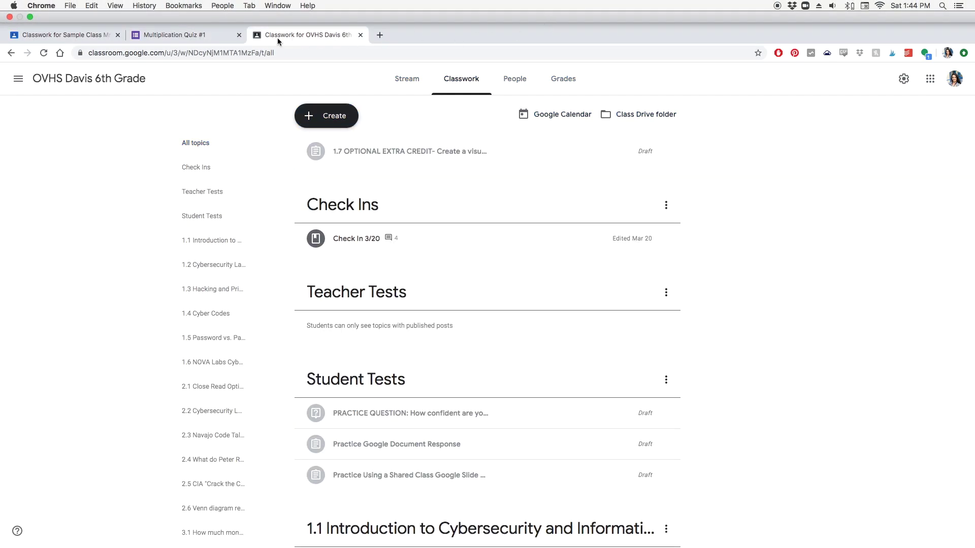
click(30, 18)
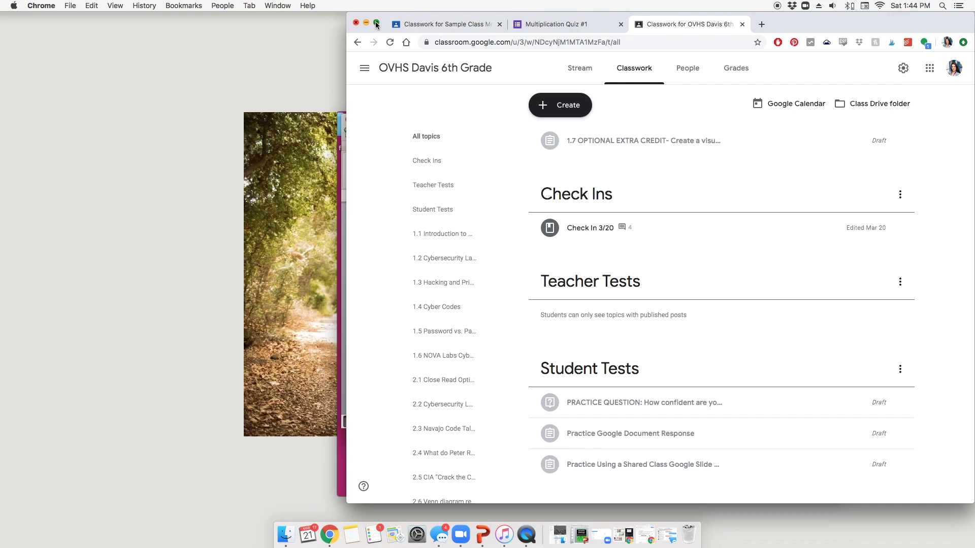
click(376, 24)
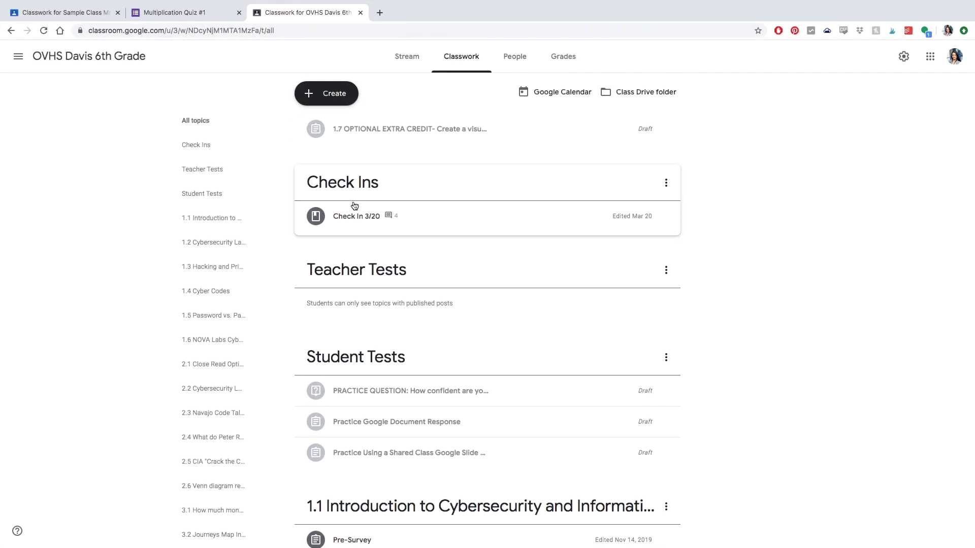
click(310, 93)
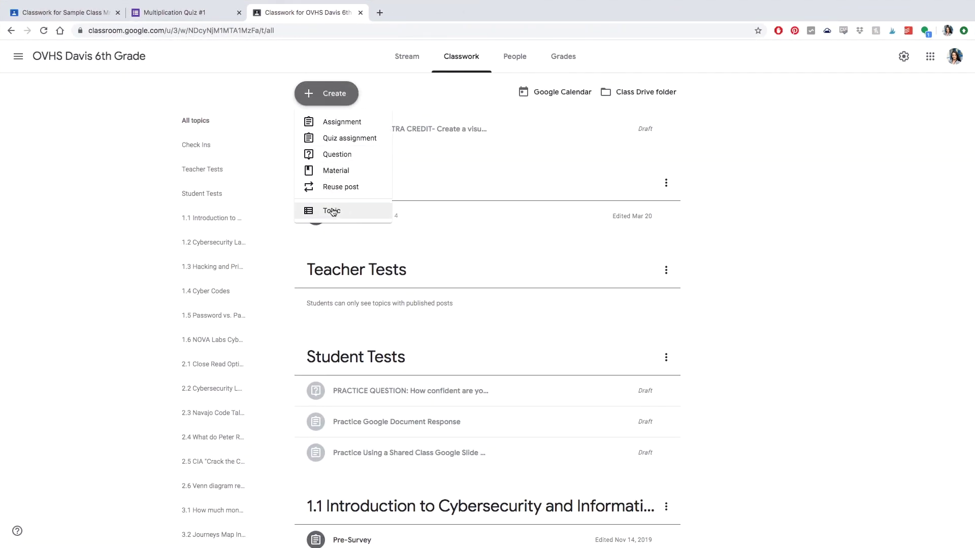
click(339, 187)
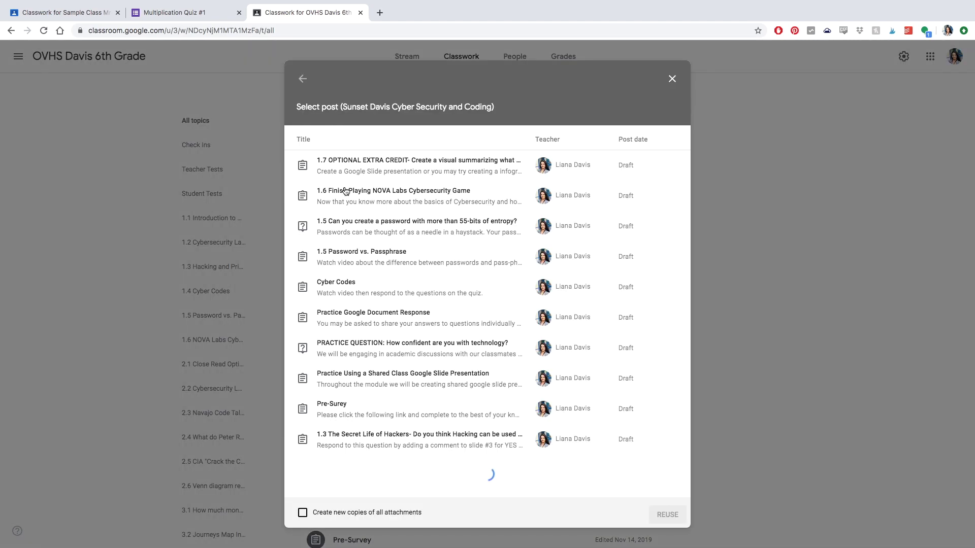
click(343, 190)
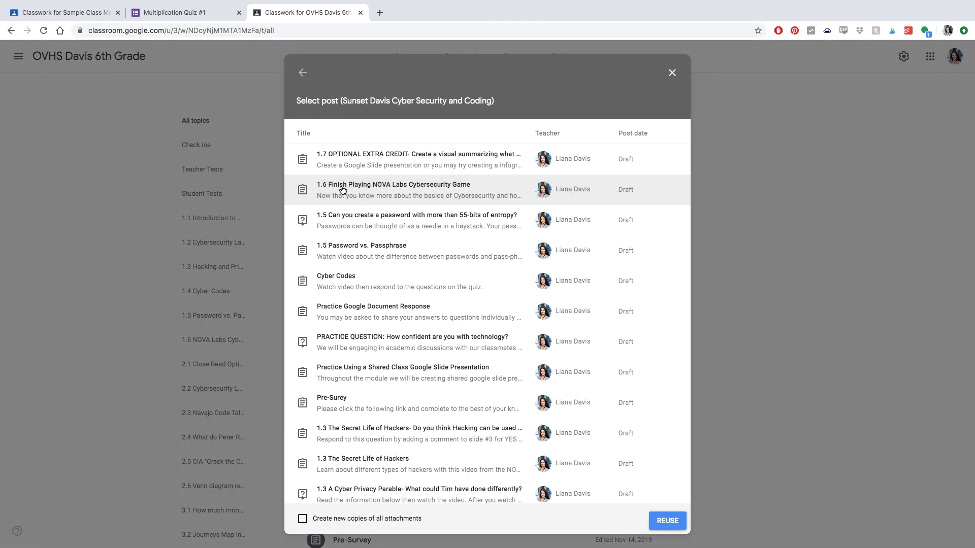
click(664, 521)
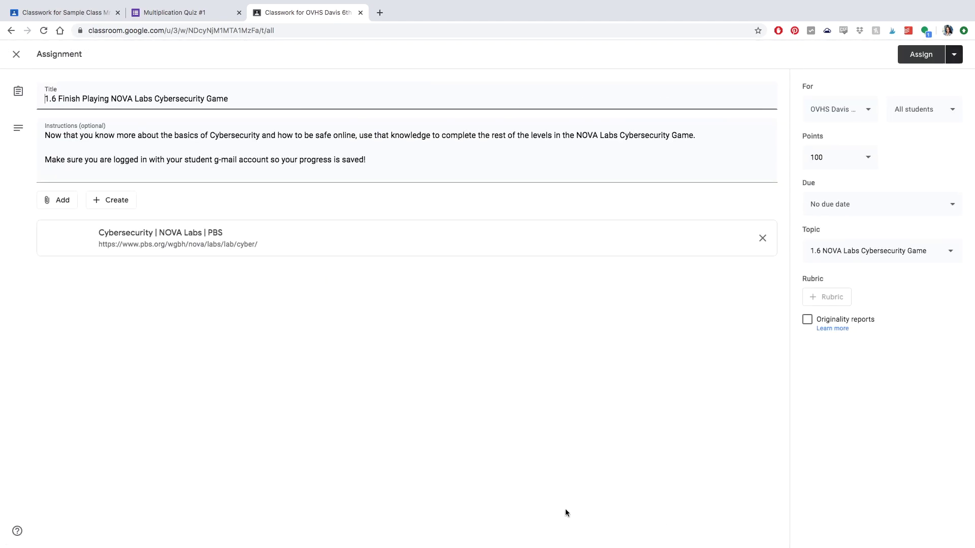
Replace part of the assignment's closing instruction sentence with "hsakjdas" and try adding Sample Class as a recipient.
drag(287, 159, 186, 160)
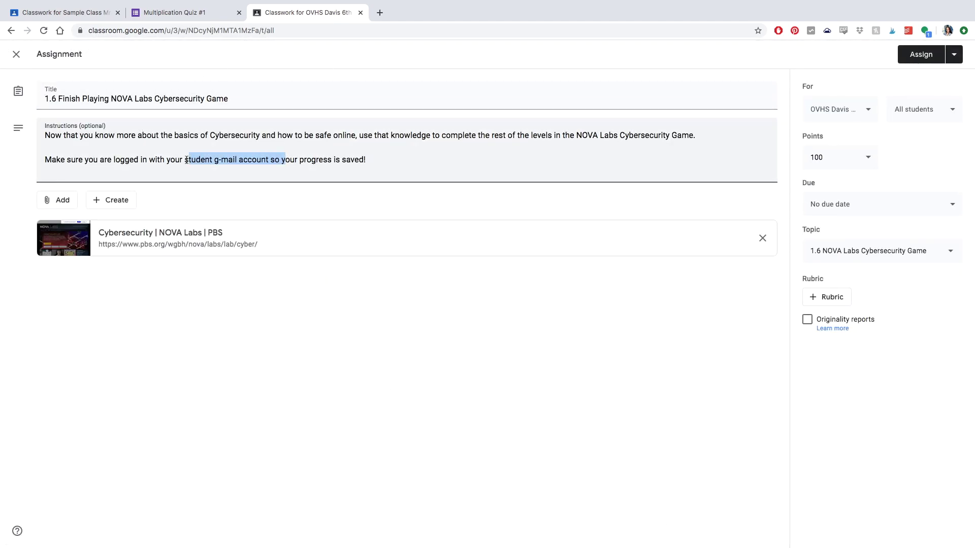
text(hsakjdas)
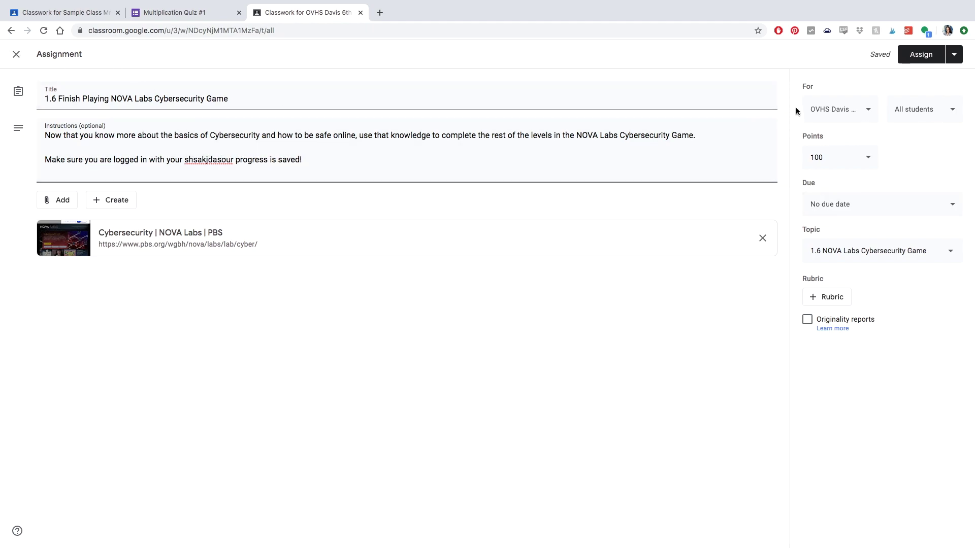
click(827, 109)
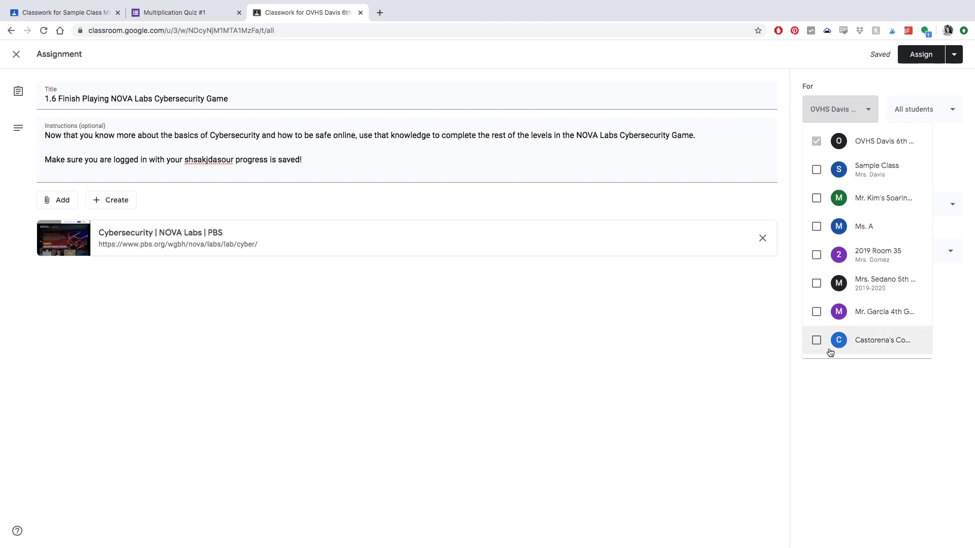
click(816, 170)
click(816, 170)
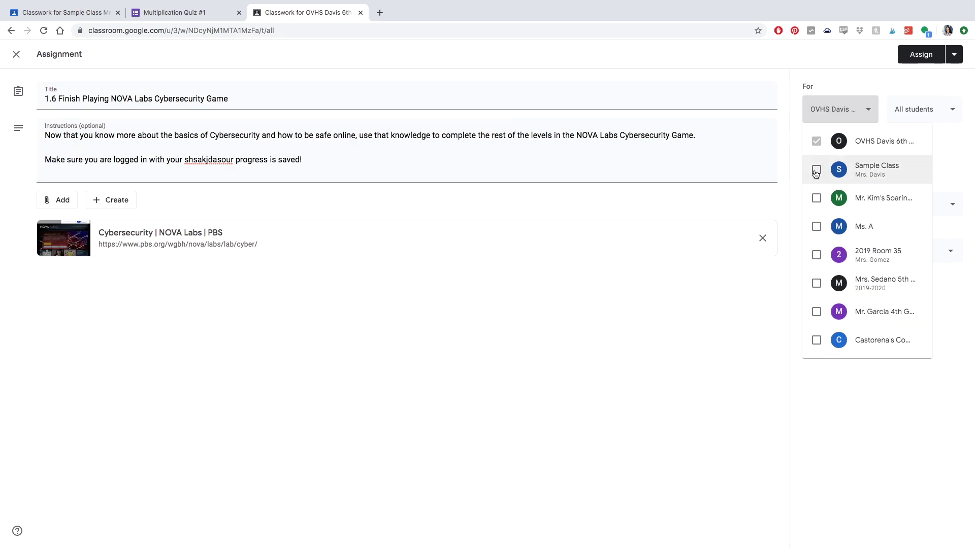
Close the assignment without posting it, and close the OVHS classwork and Multiplication Quiz #1 pages to return to Sample Class.
click(16, 54)
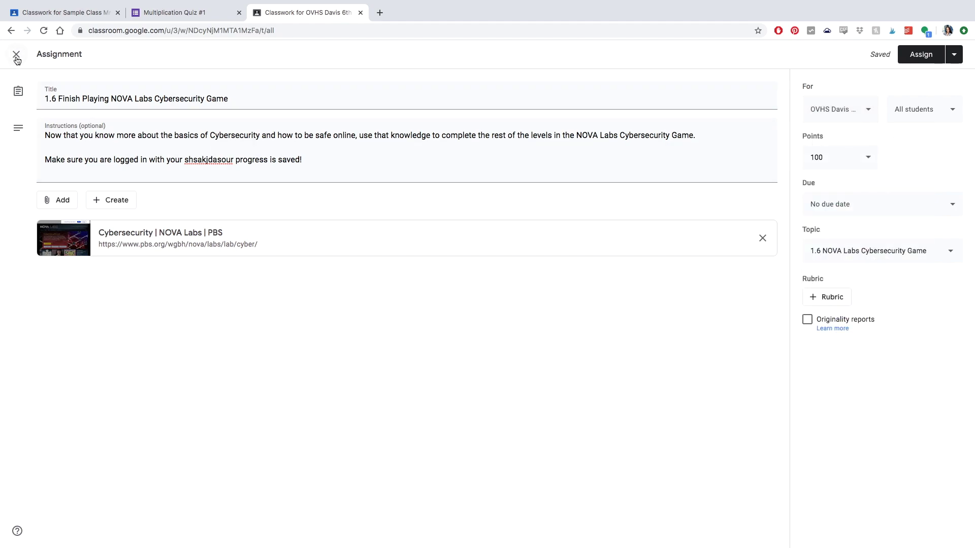
click(16, 57)
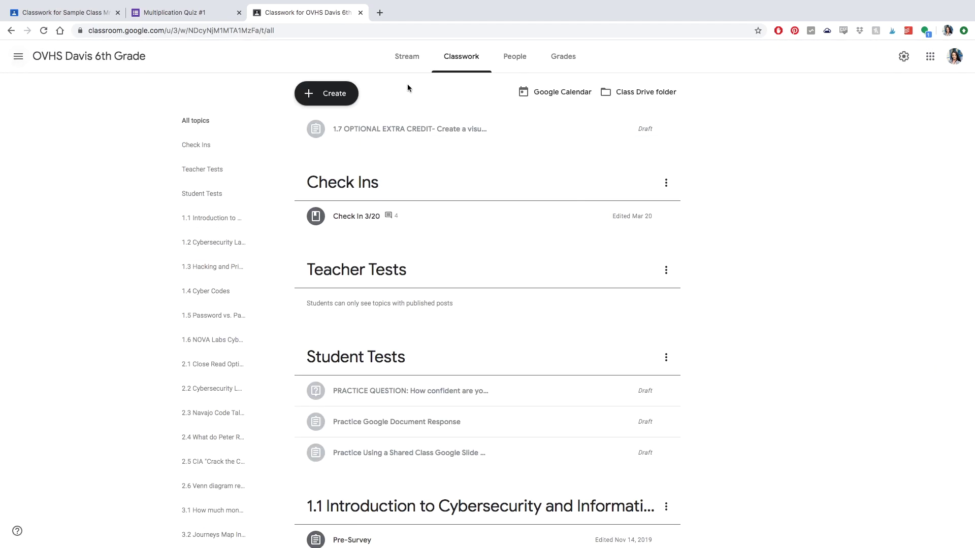
click(361, 13)
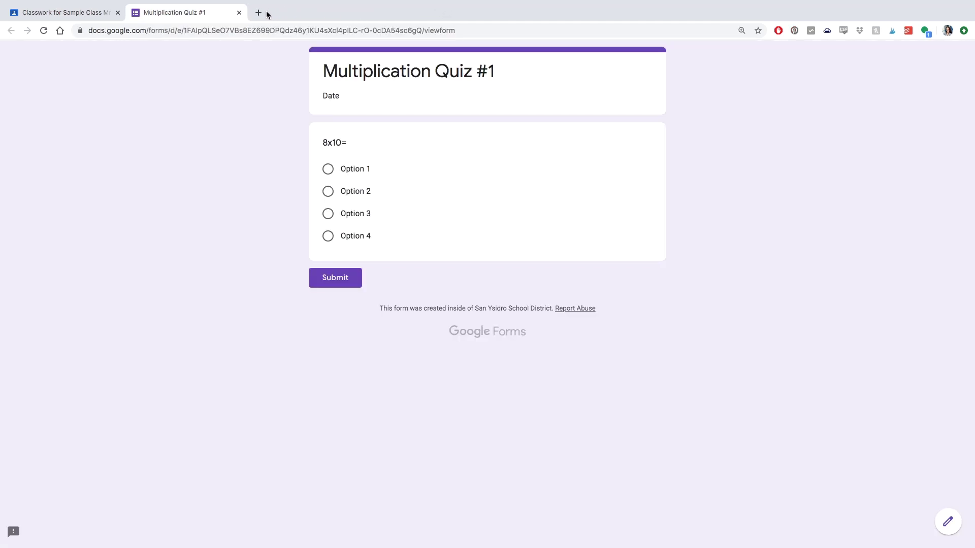
click(239, 13)
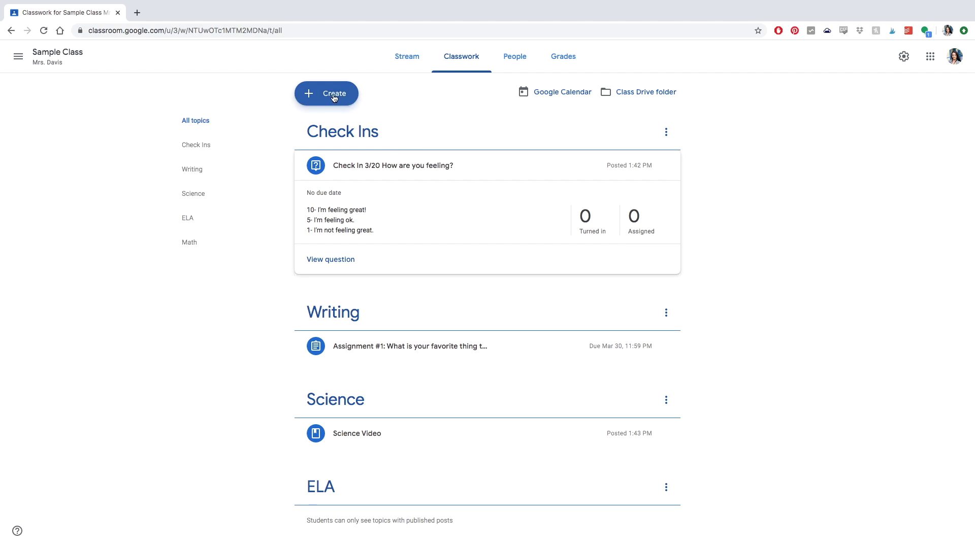
Open the teaching To-do page and view the class filter choices for work to review.
click(19, 56)
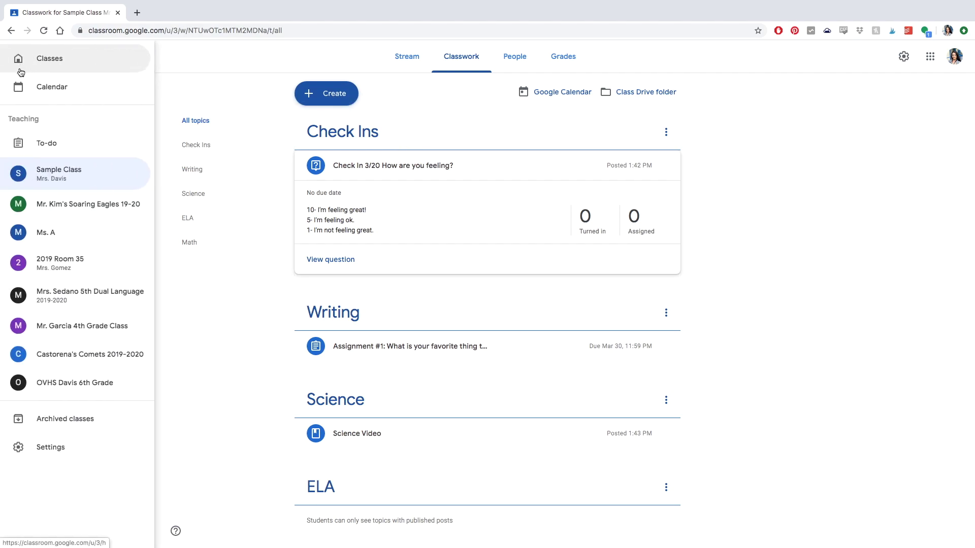
click(38, 142)
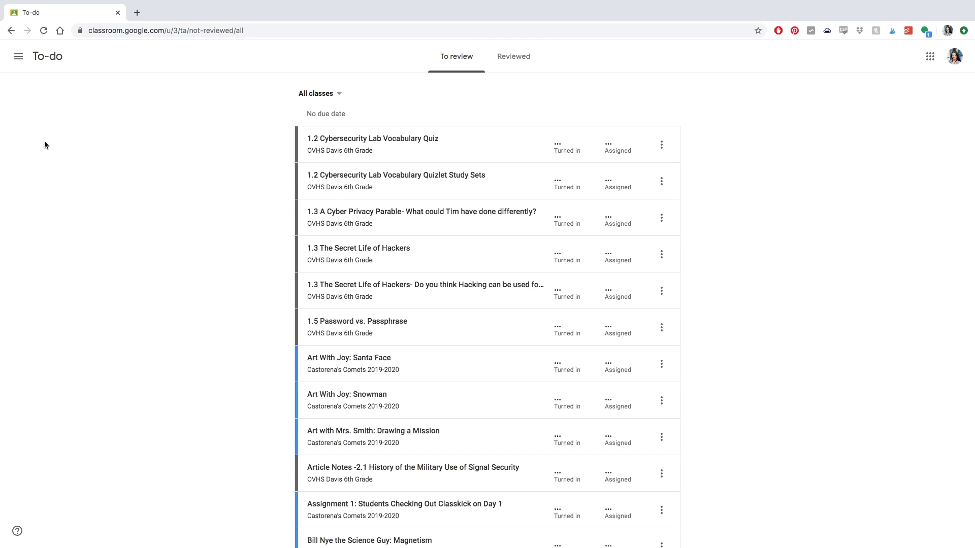
click(662, 145)
click(704, 148)
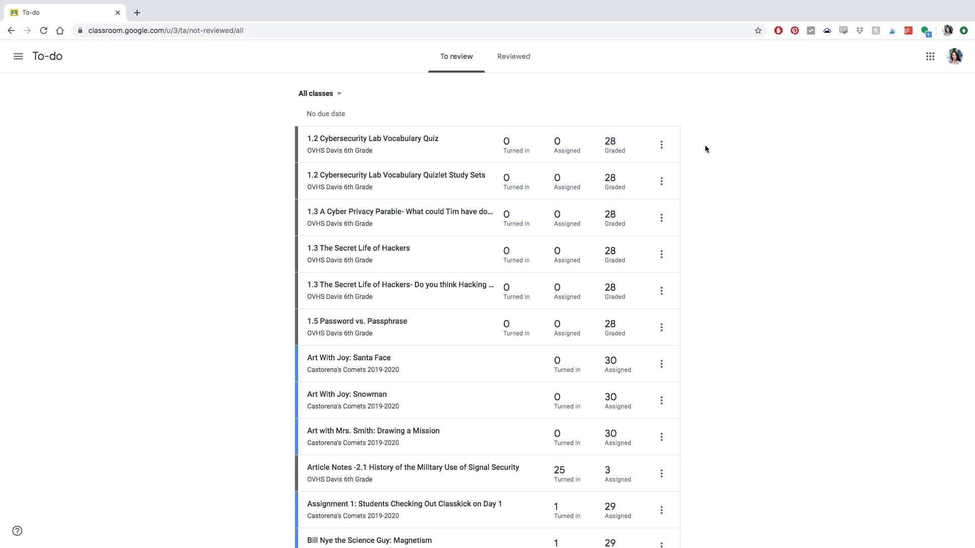
click(350, 96)
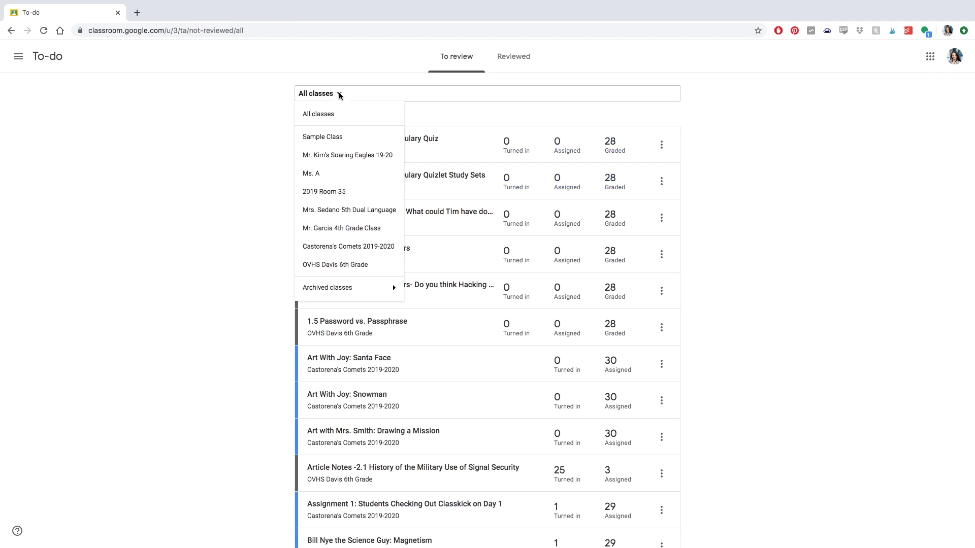
click(778, 185)
Look through the work to review for all classes, including work in progress, and check the Reviewed list.
scroll(775, 195, down, 15)
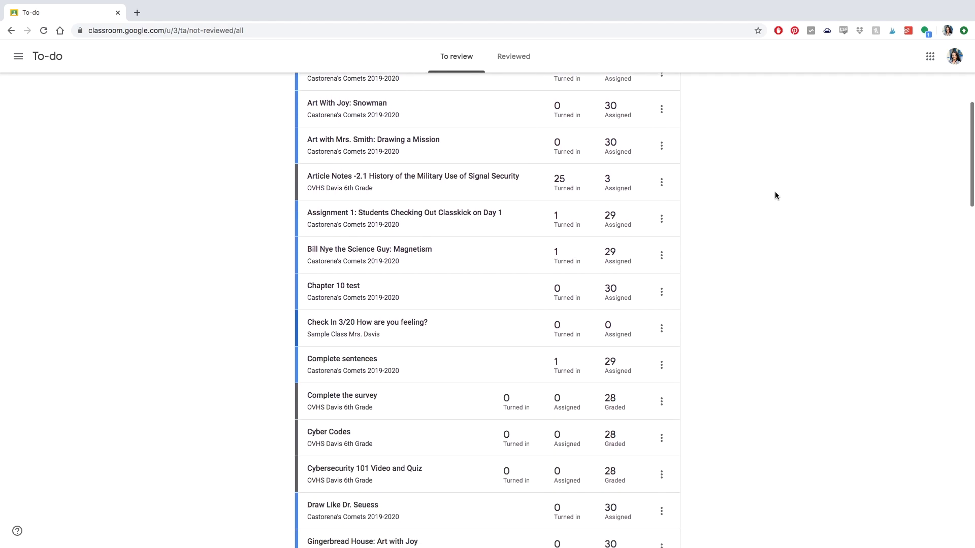
scroll(775, 195, down, 7)
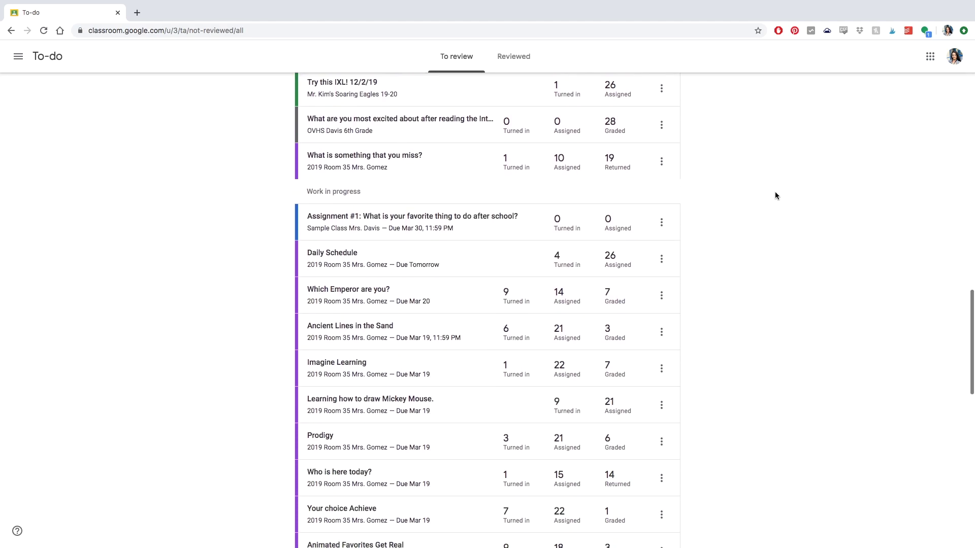
scroll(776, 195, down, 9)
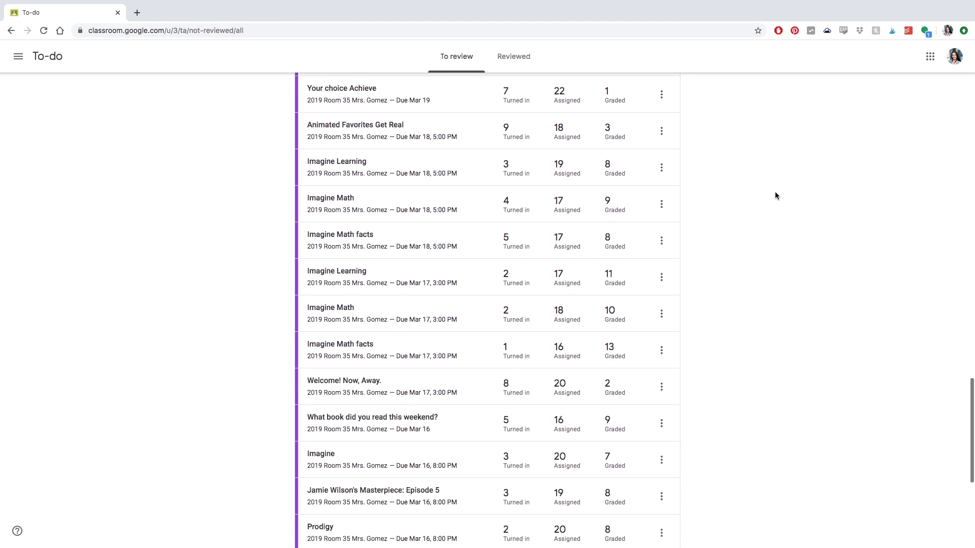
scroll(776, 195, down, 6)
scroll(776, 192, up, 20)
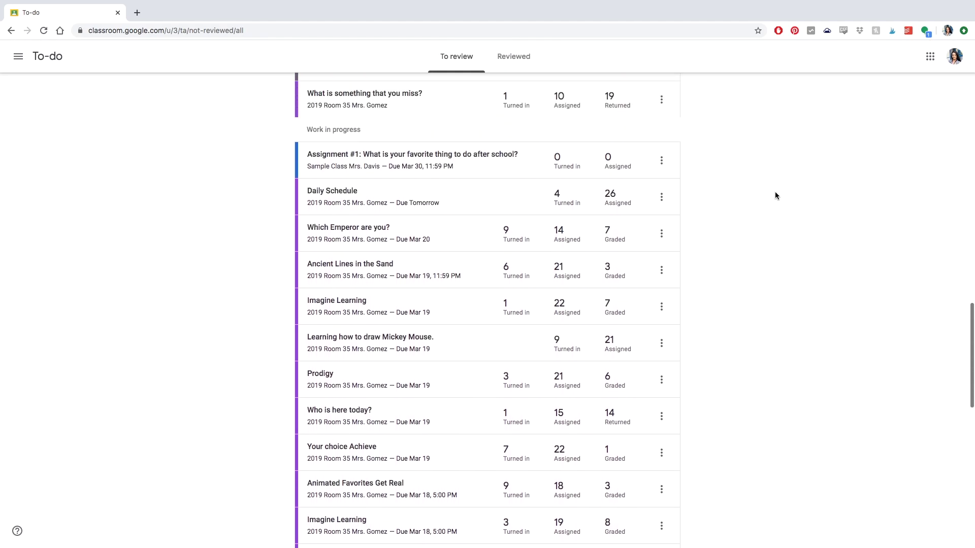
click(514, 56)
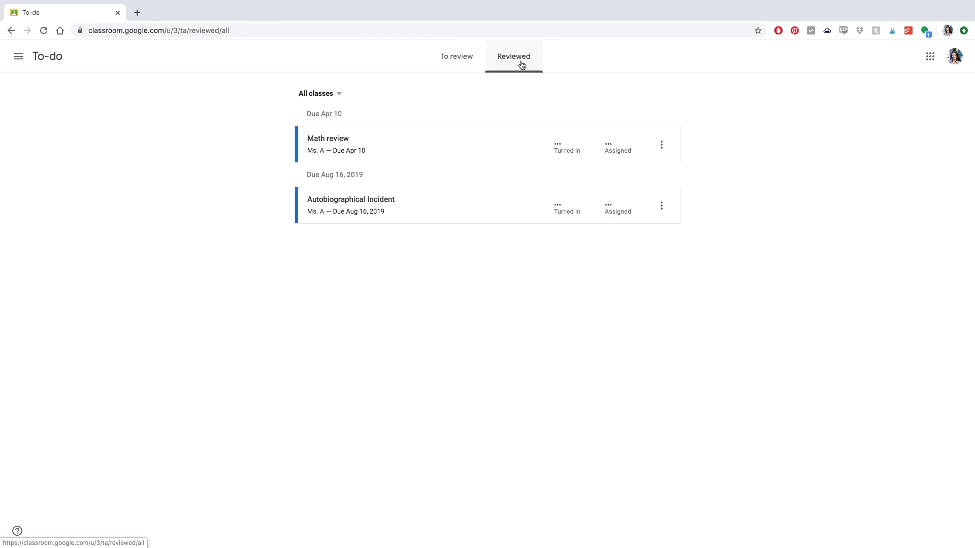
click(455, 57)
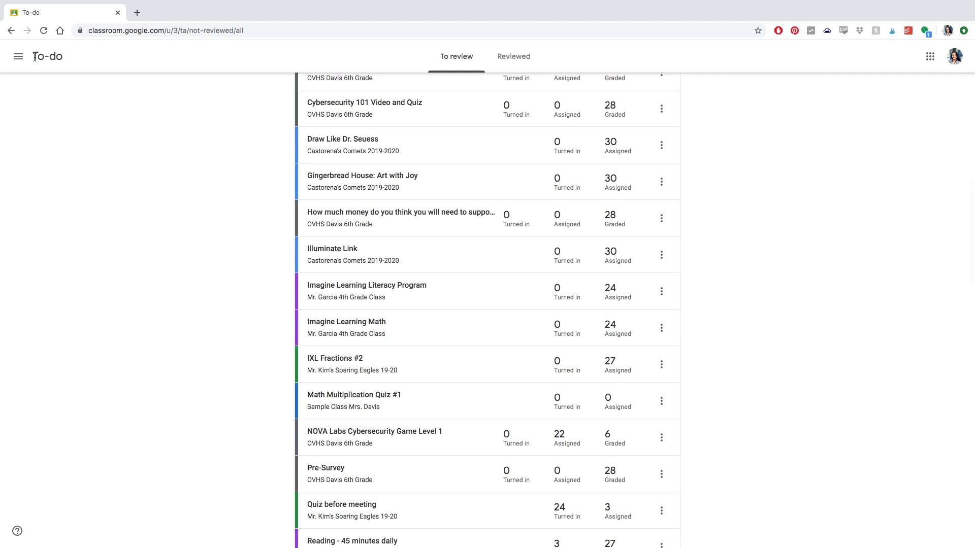
Go to the Classes overview and inspect Sample Class's editable details and card options without saving anything.
click(19, 56)
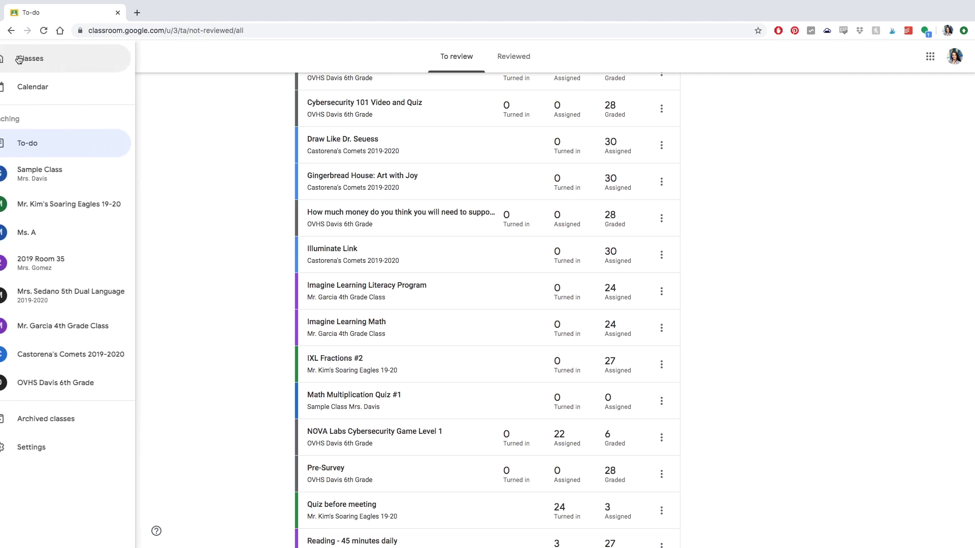
click(50, 63)
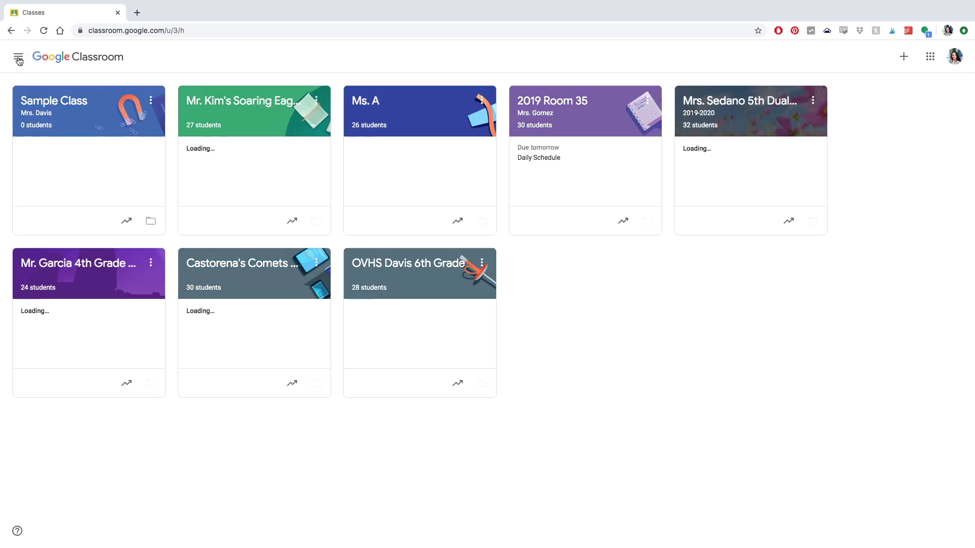
click(151, 102)
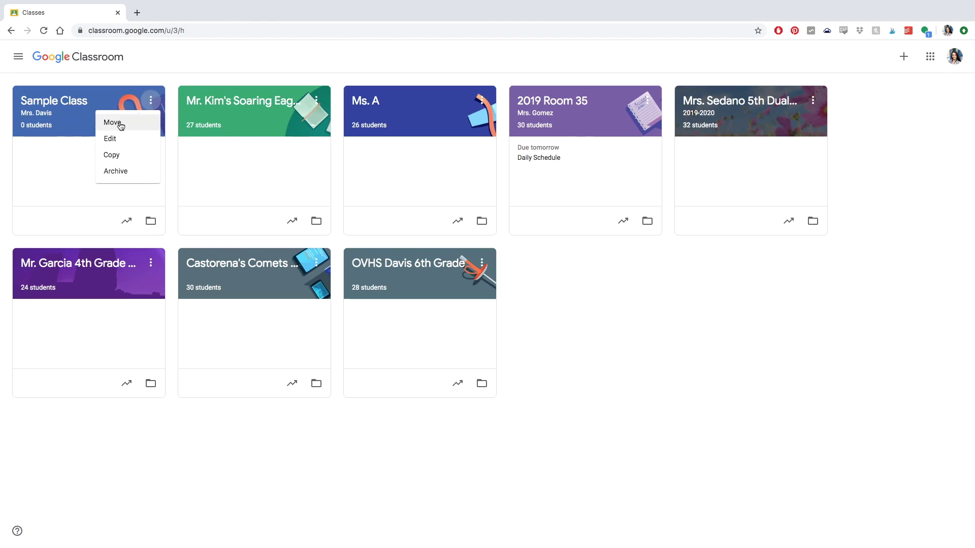
click(114, 138)
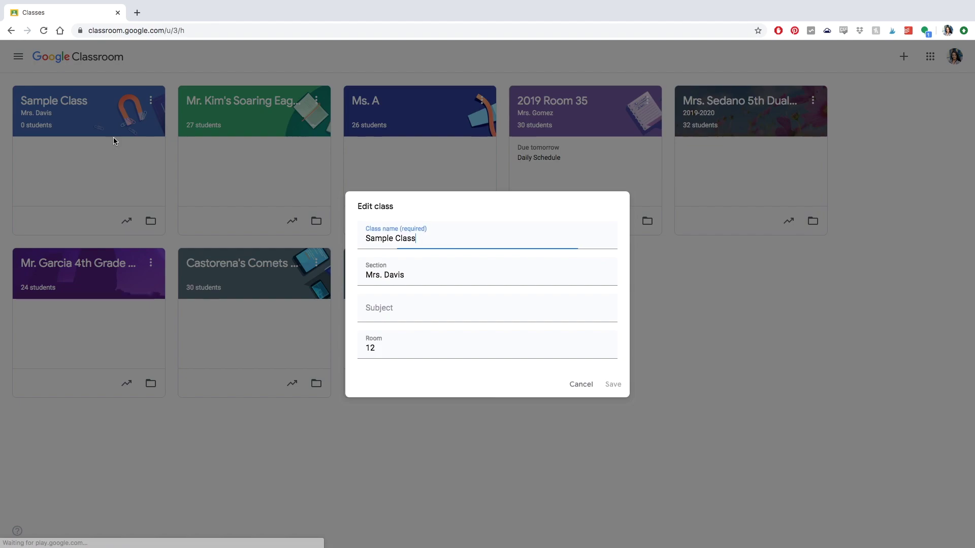
click(581, 384)
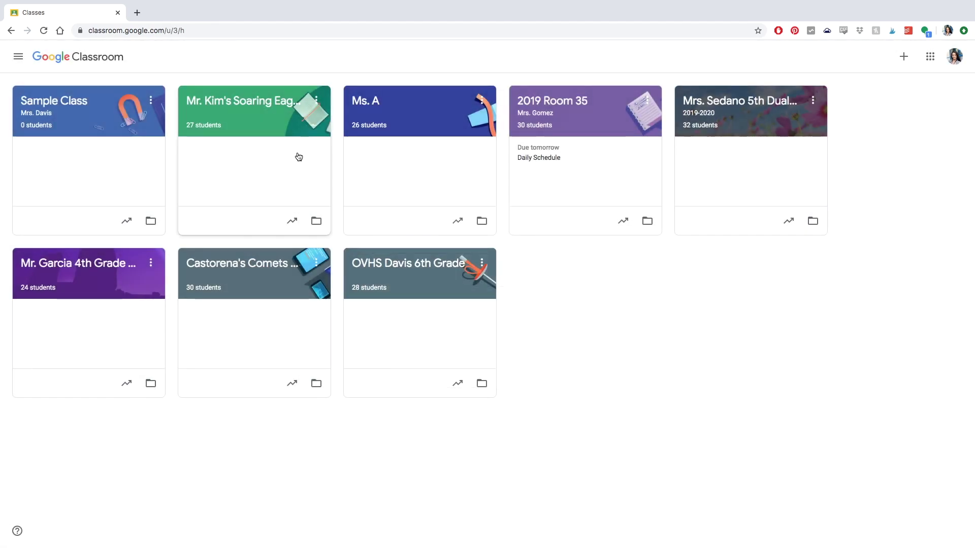
click(150, 101)
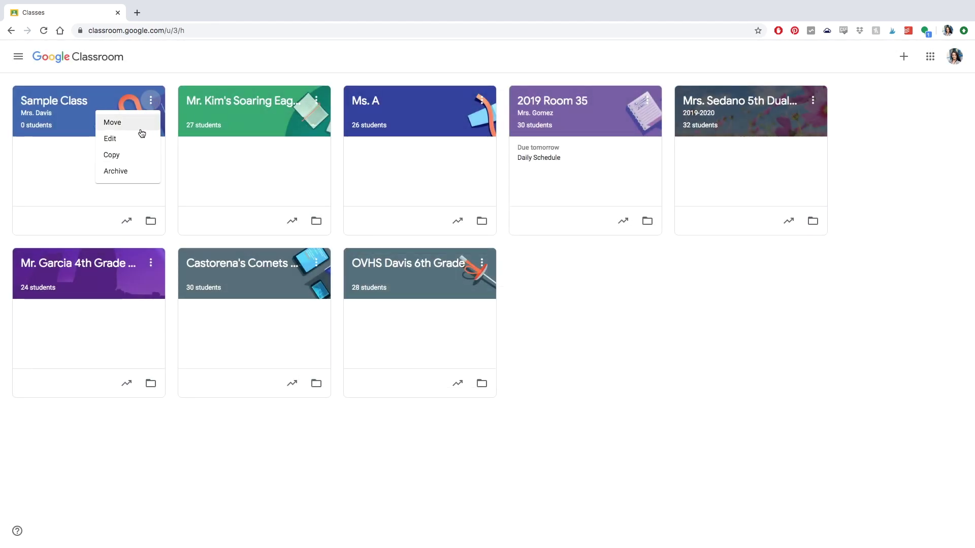
click(137, 190)
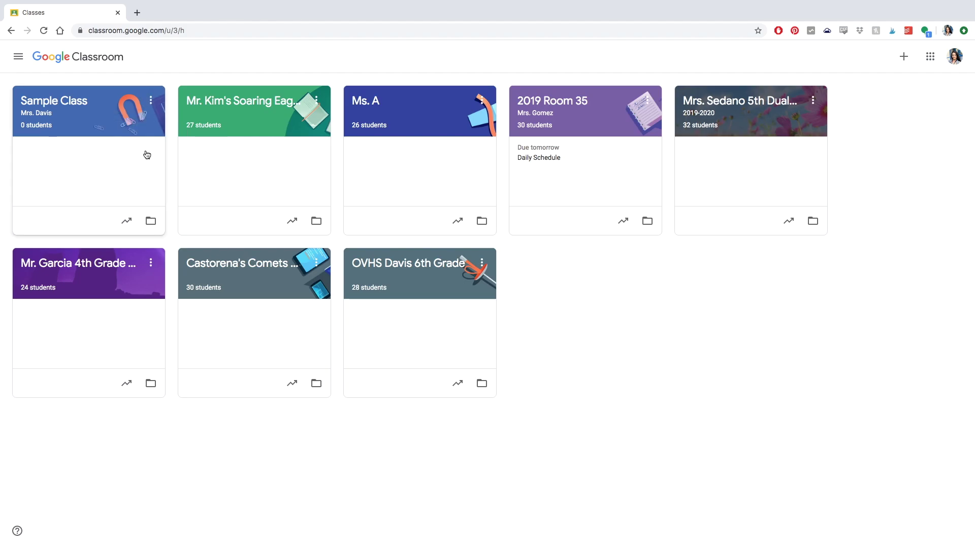